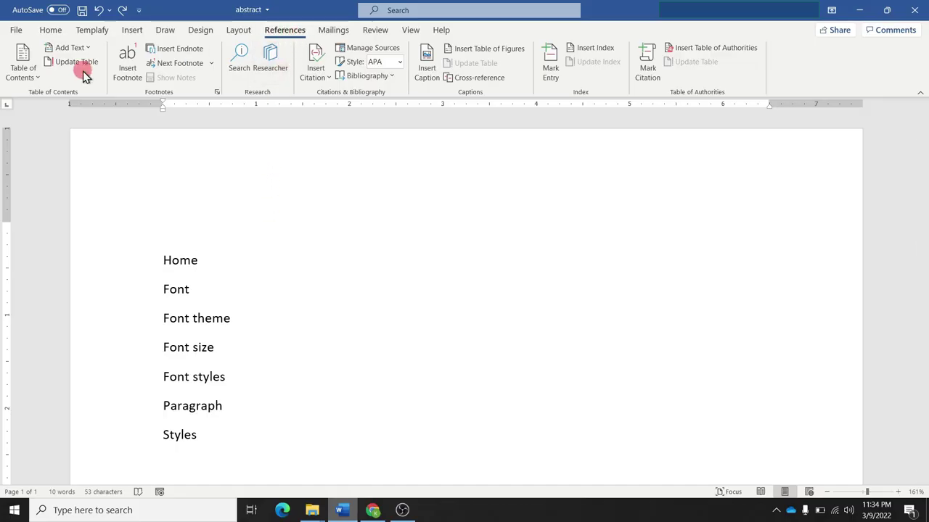
Step: Look over the table of contents layouts and level choices without applying any
left_click(36, 78)
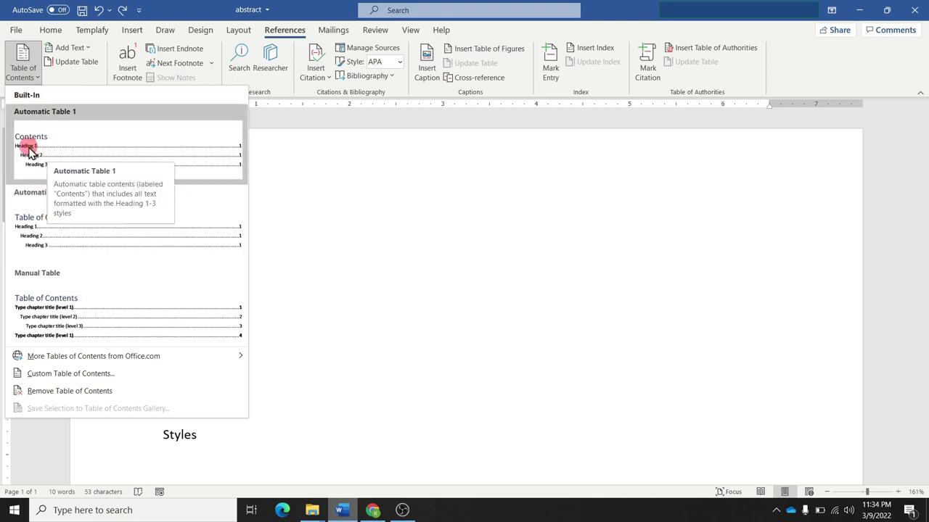
left_click(309, 177)
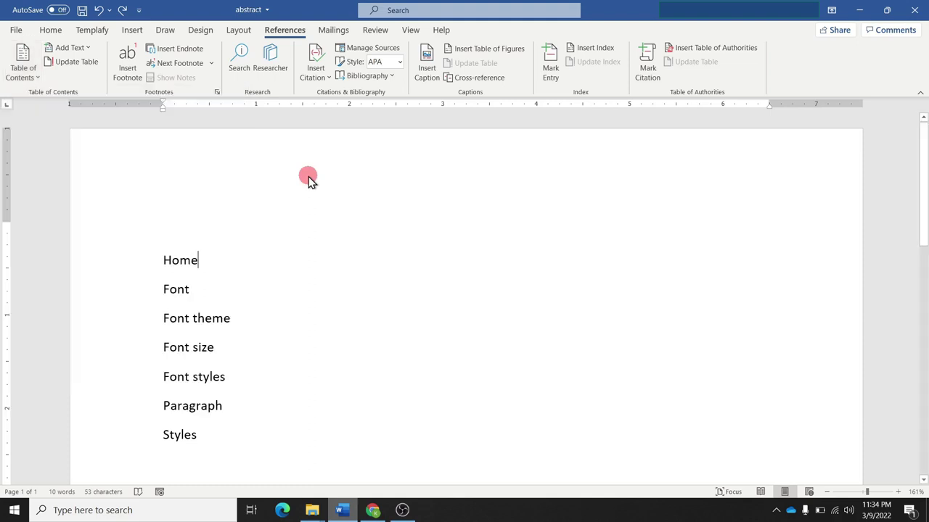
left_click_drag(165, 261, 202, 423)
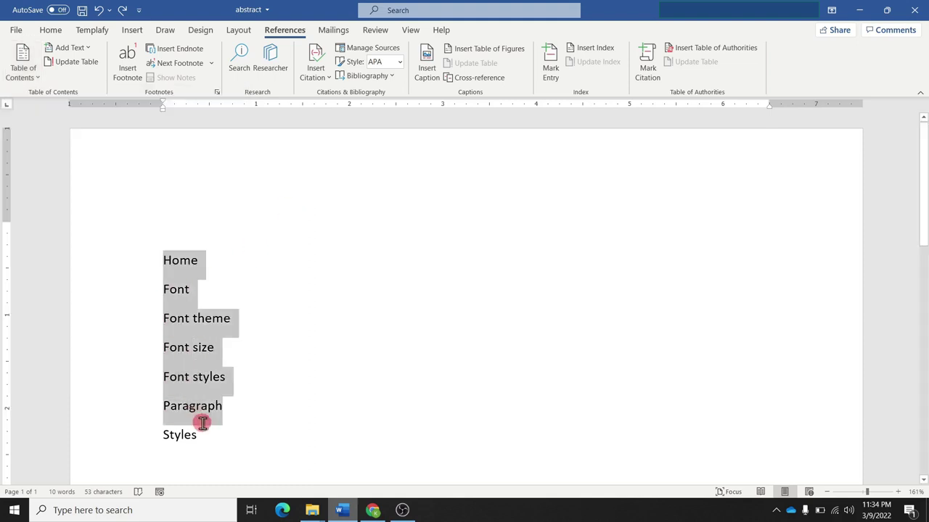
left_click(209, 289)
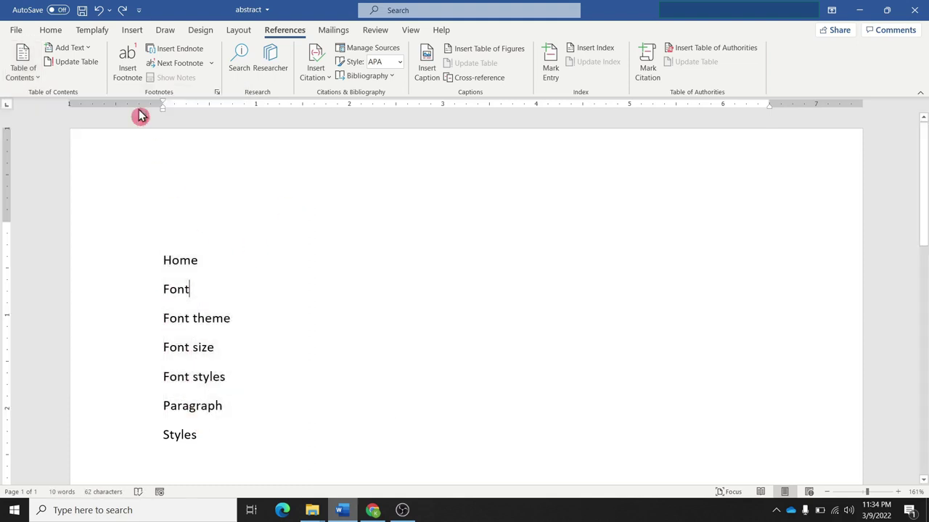
left_click(90, 49)
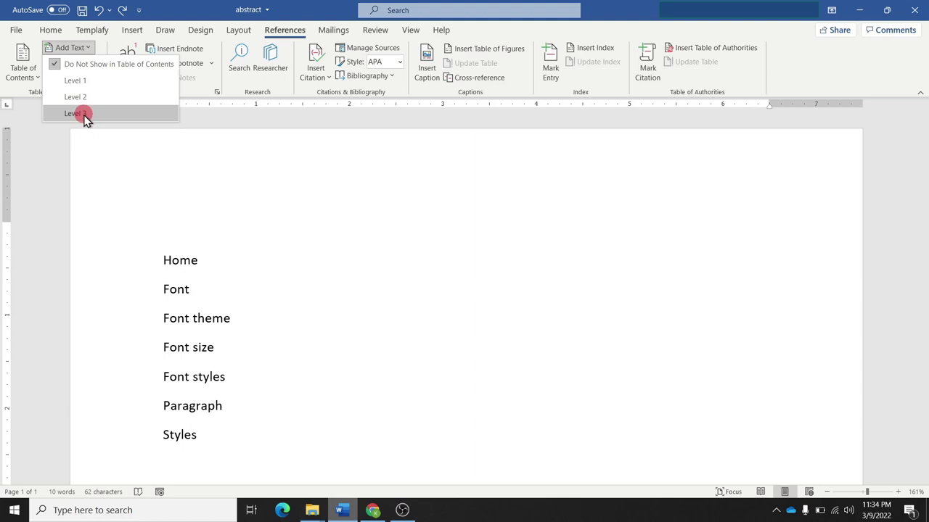
left_click(161, 270)
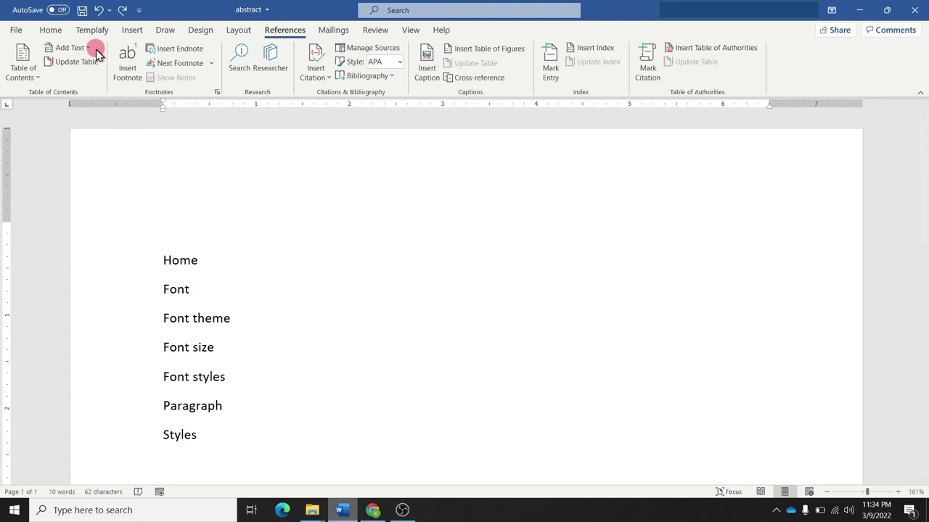
Step: Make Home a level 1 heading, Font level 2 and Font theme level 3
left_click_drag(163, 261, 196, 261)
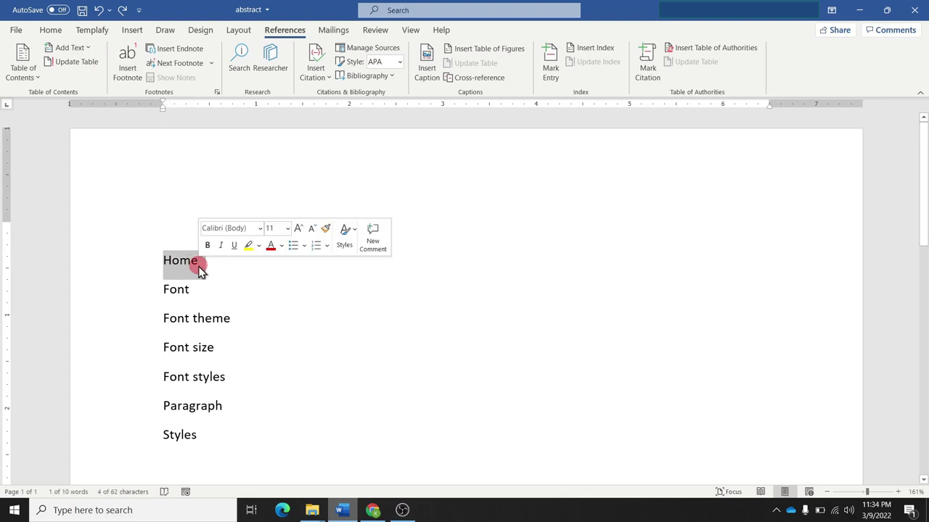
left_click(87, 45)
left_click(89, 81)
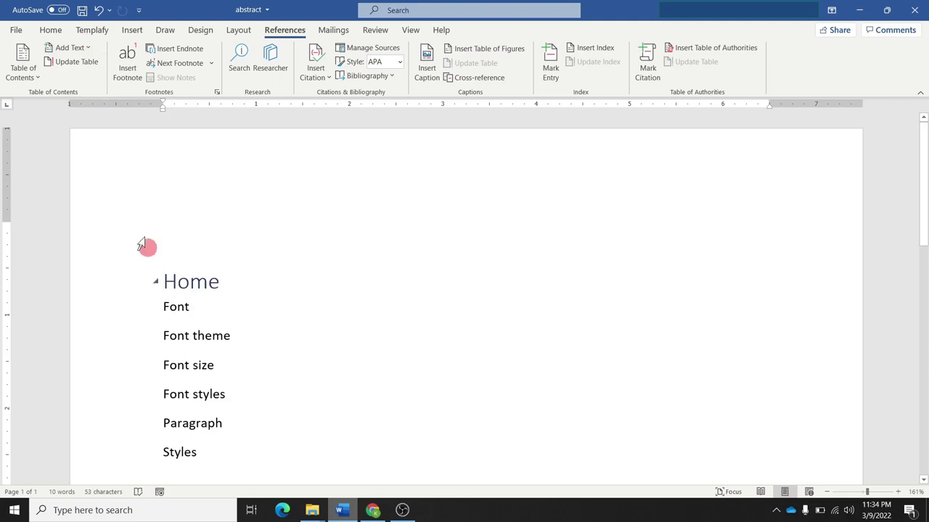
left_click(83, 48)
left_click(84, 92)
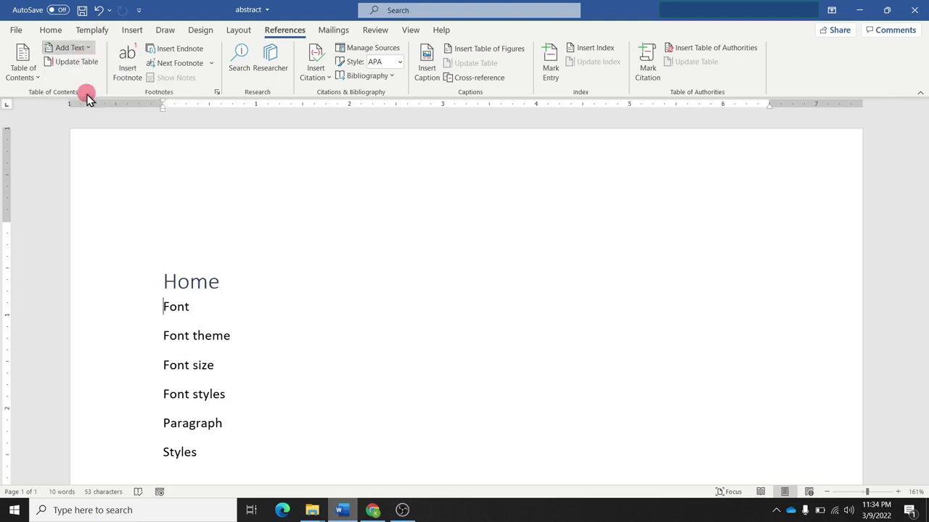
left_click(80, 48)
left_click(88, 118)
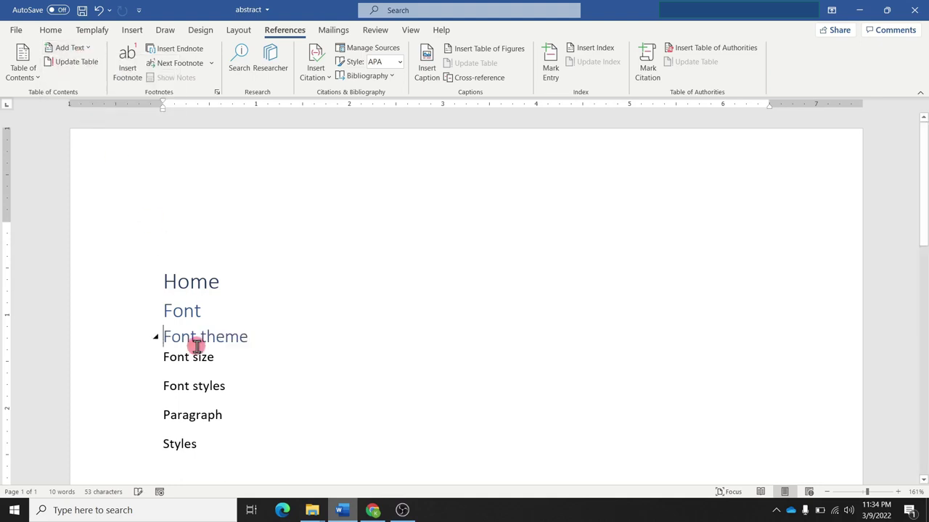
Step: Set Font size and Font styles as level 3 headings
left_click(164, 361)
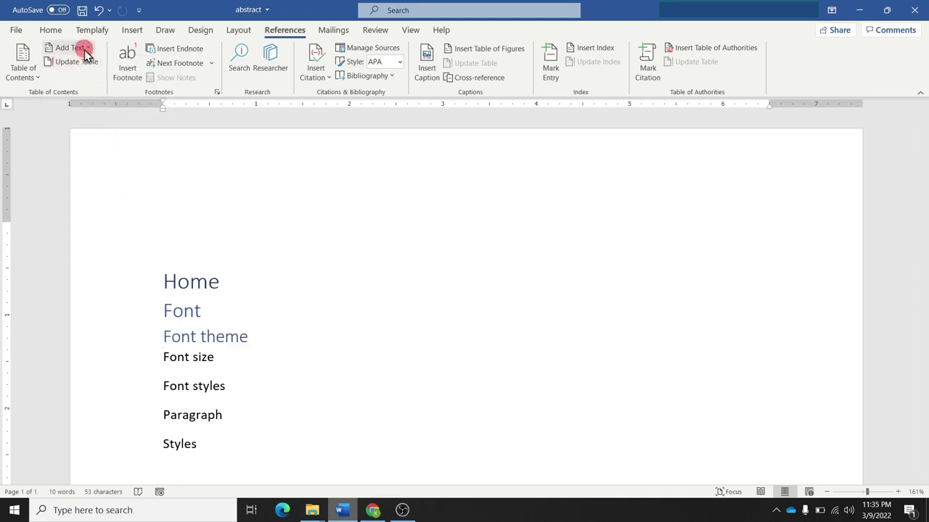
left_click(80, 48)
left_click(89, 117)
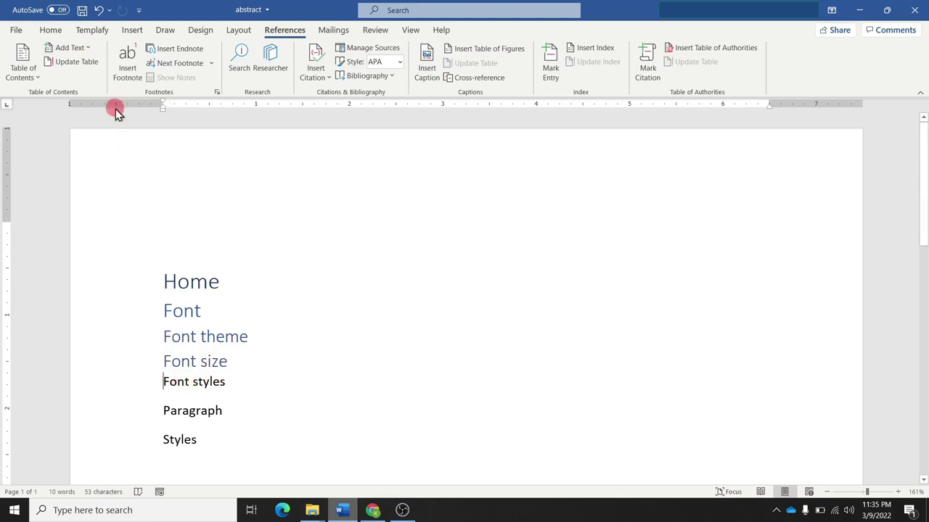
left_click(81, 47)
left_click(92, 112)
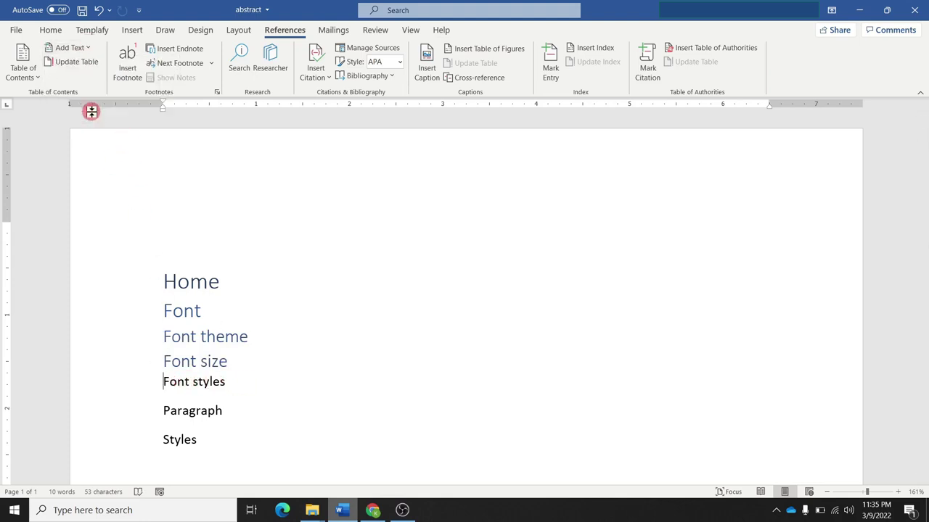
left_click(80, 47)
left_click(86, 104)
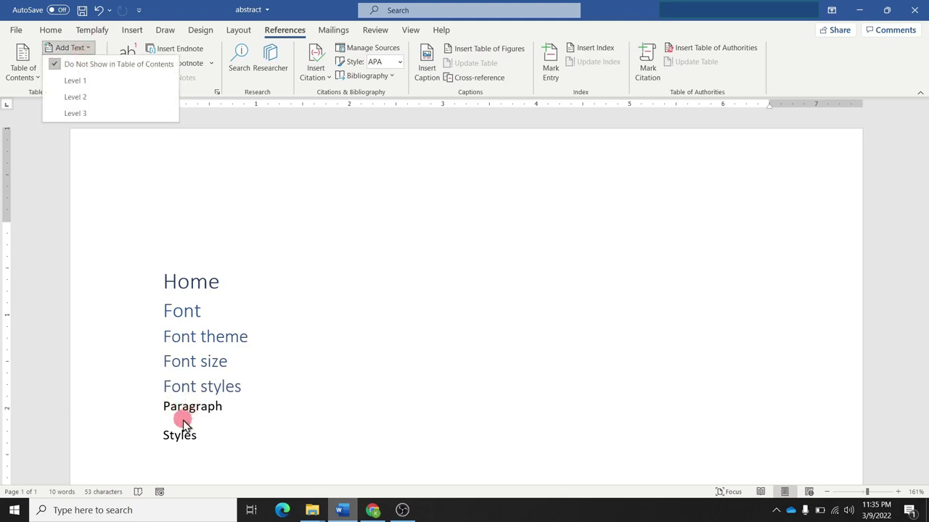
Step: Set Paragraph and Styles as level 2 headings
left_click(164, 408)
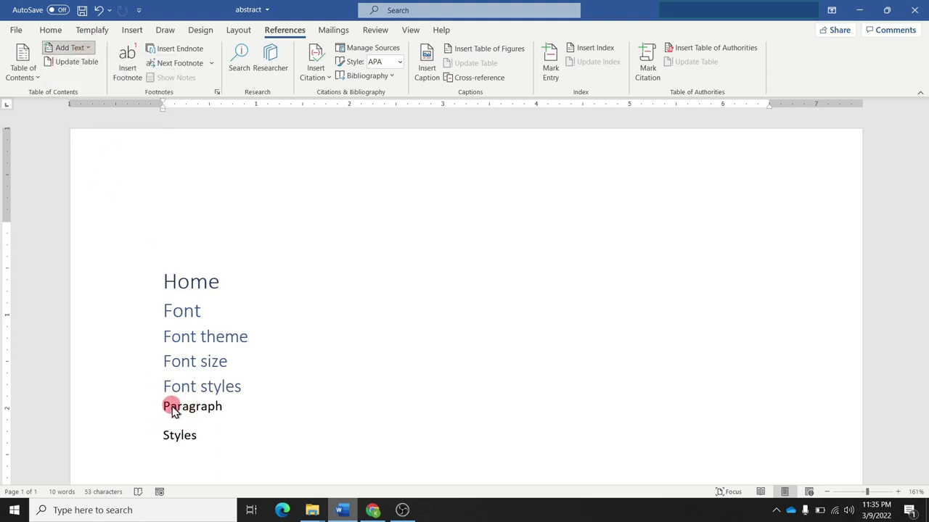
left_click(91, 50)
left_click(93, 98)
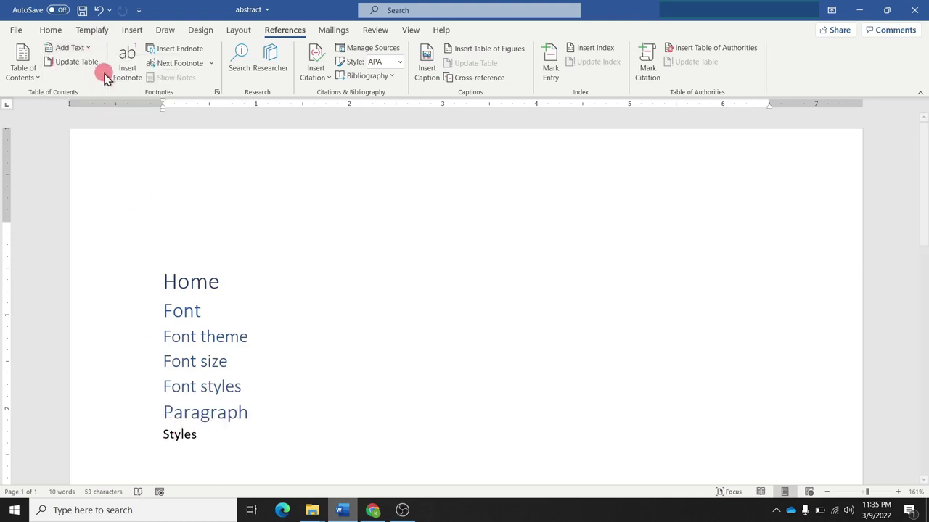
left_click(88, 47)
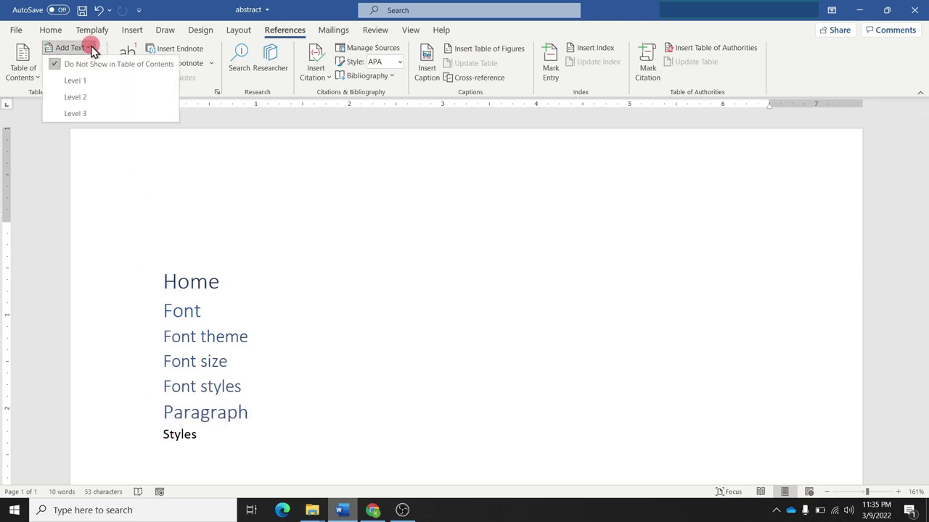
left_click(80, 114)
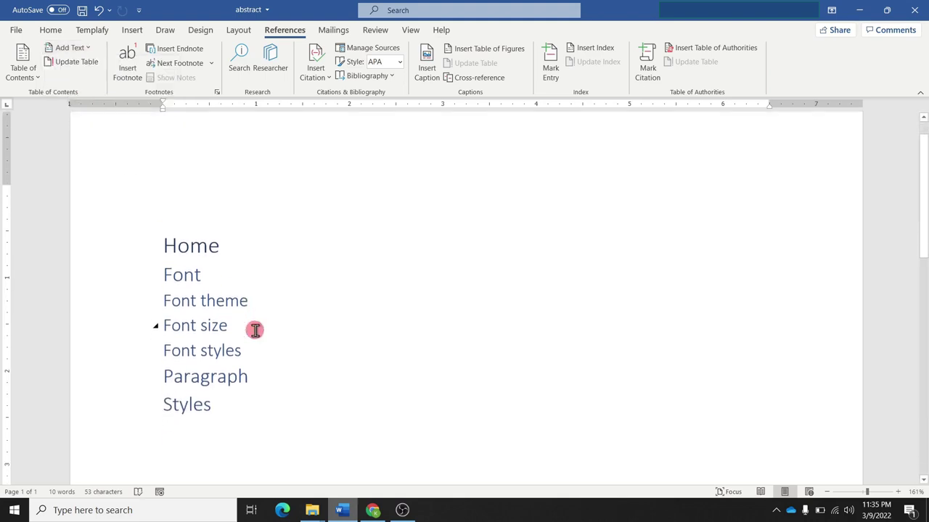
scroll(208, 291, "up", 1)
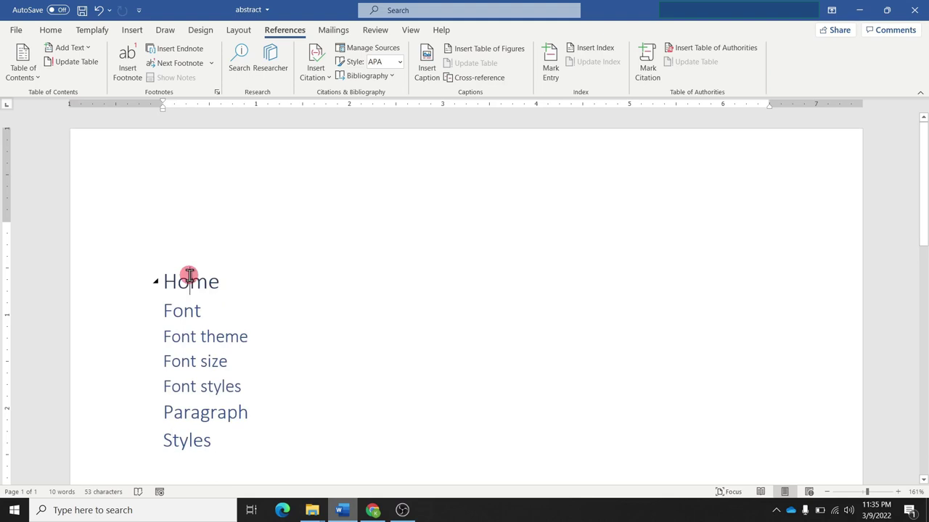
left_click(51, 30)
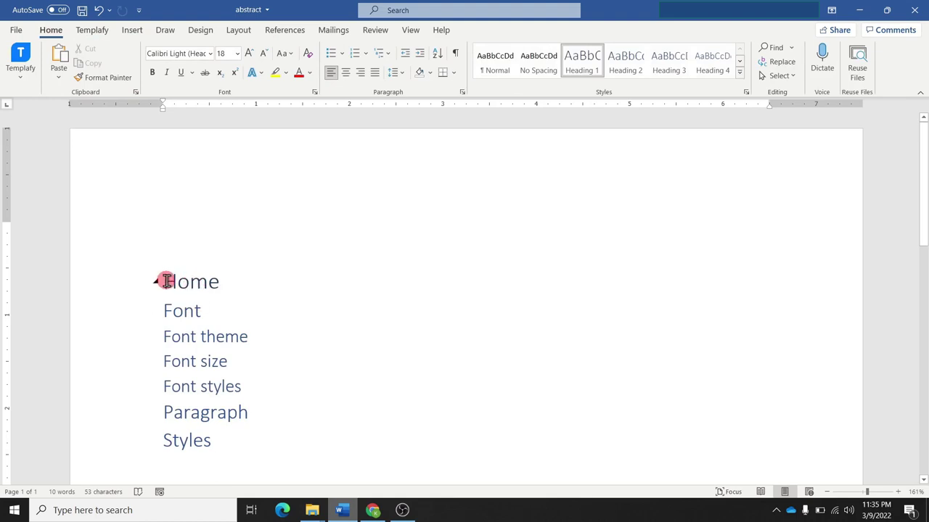
left_click_drag(166, 282, 203, 287)
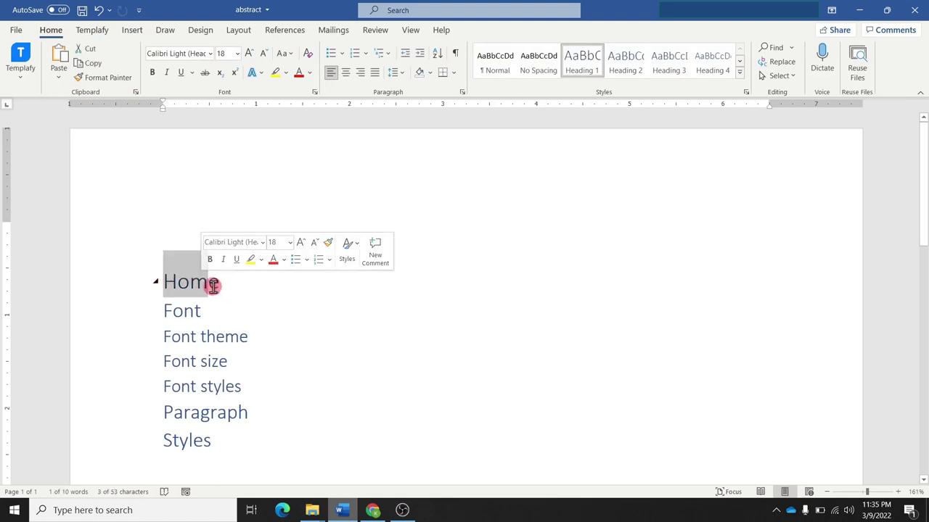
left_click(197, 285)
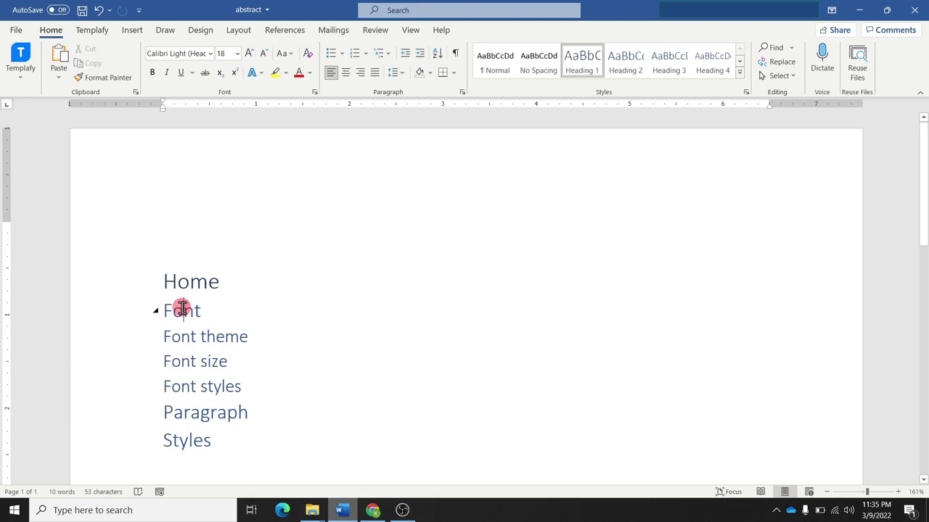
left_click(182, 309)
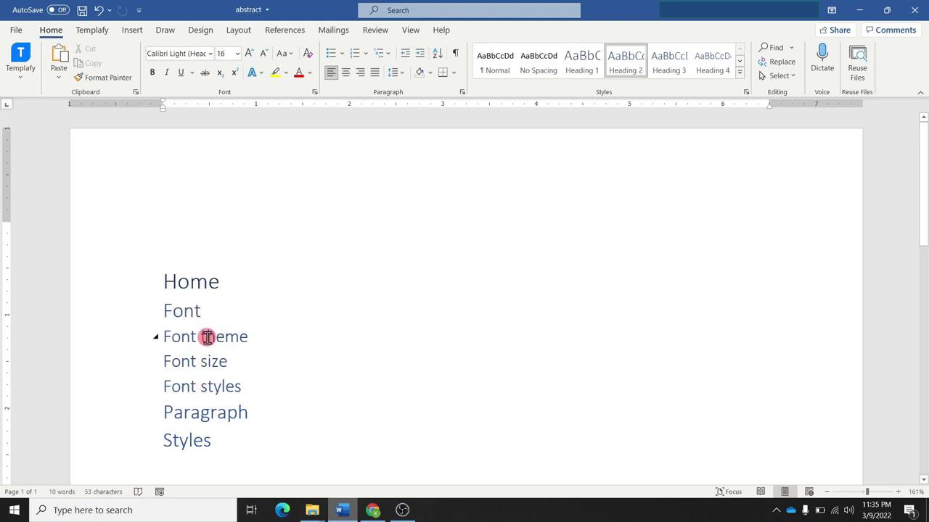
left_click(207, 337)
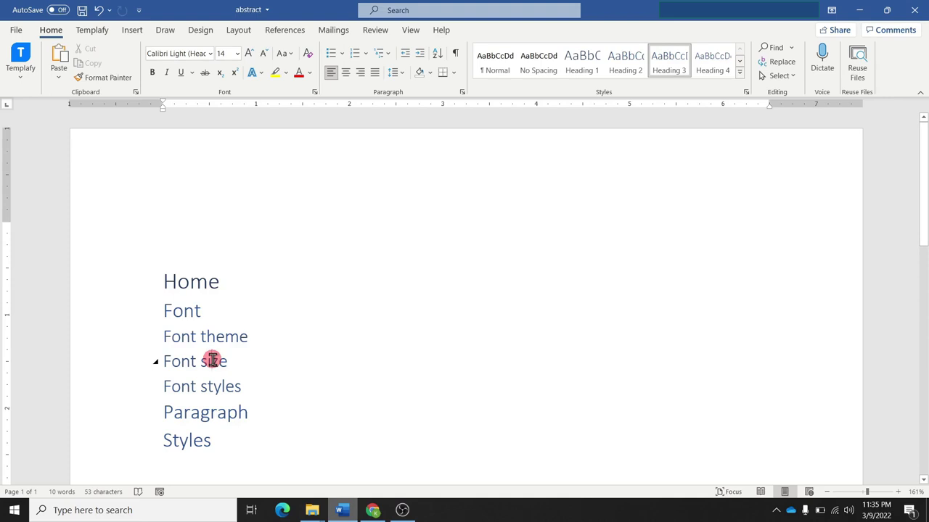
double_click(154, 208)
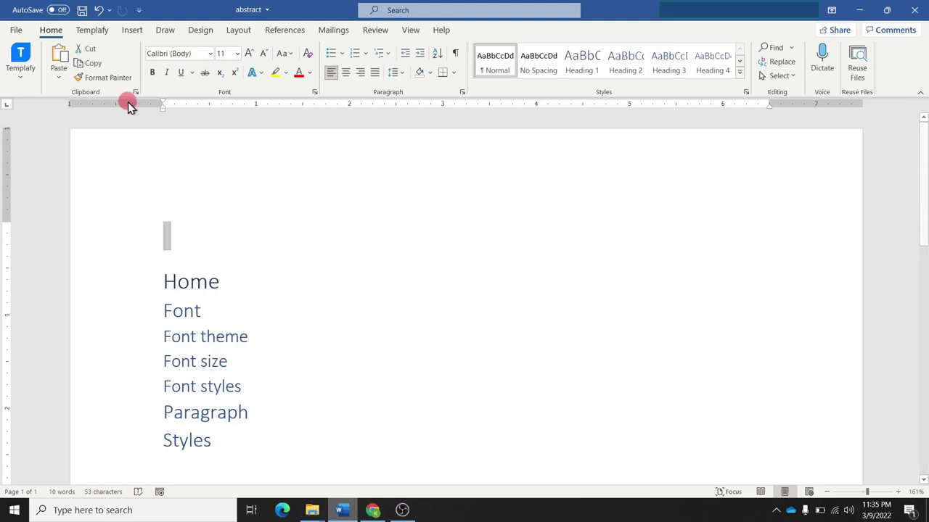
left_click(297, 37)
Step: Insert Automatic Table 1 above Home, listing Home through Styles on page 1
left_click(188, 249)
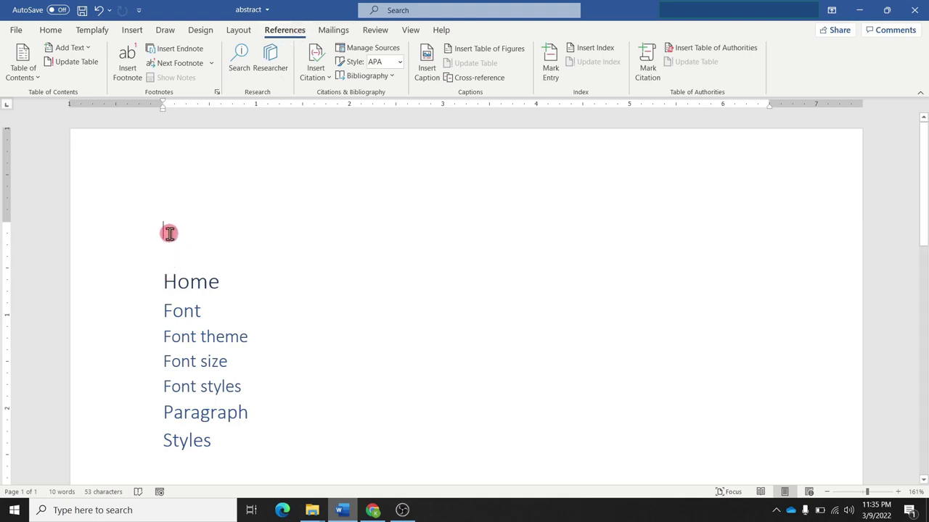
left_click(33, 80)
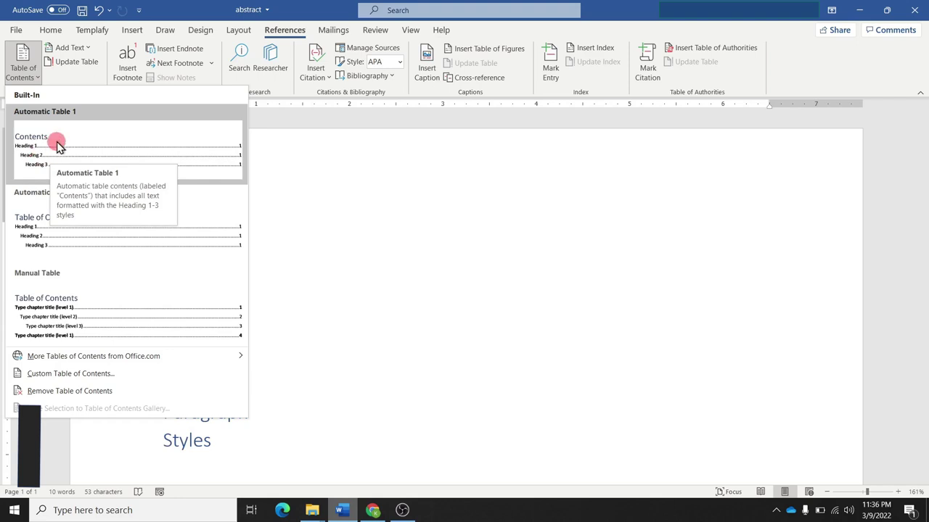
left_click(46, 151)
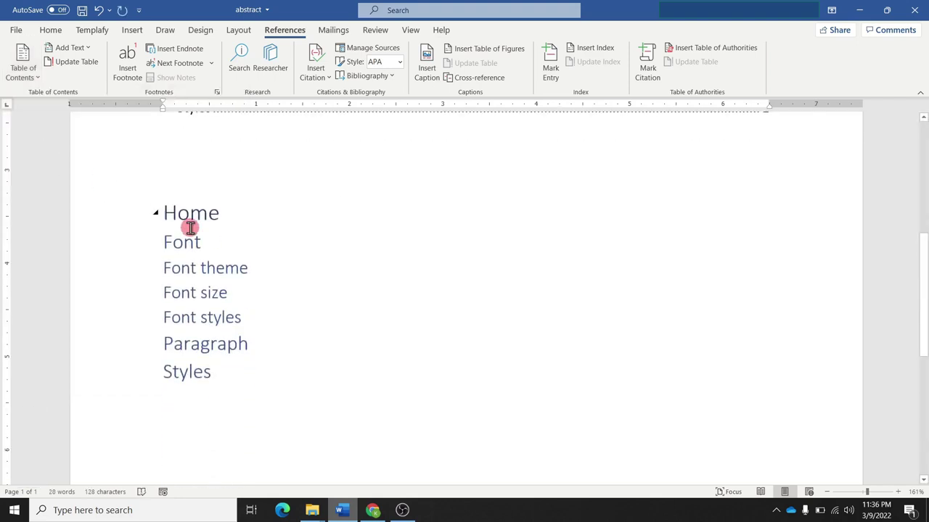
scroll(190, 228, "up", 5)
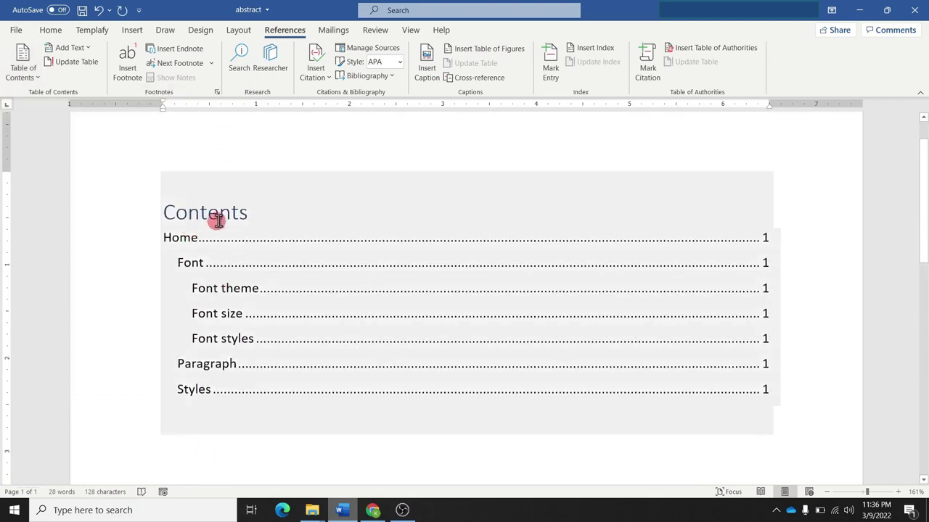
scroll(300, 254, "down", 2)
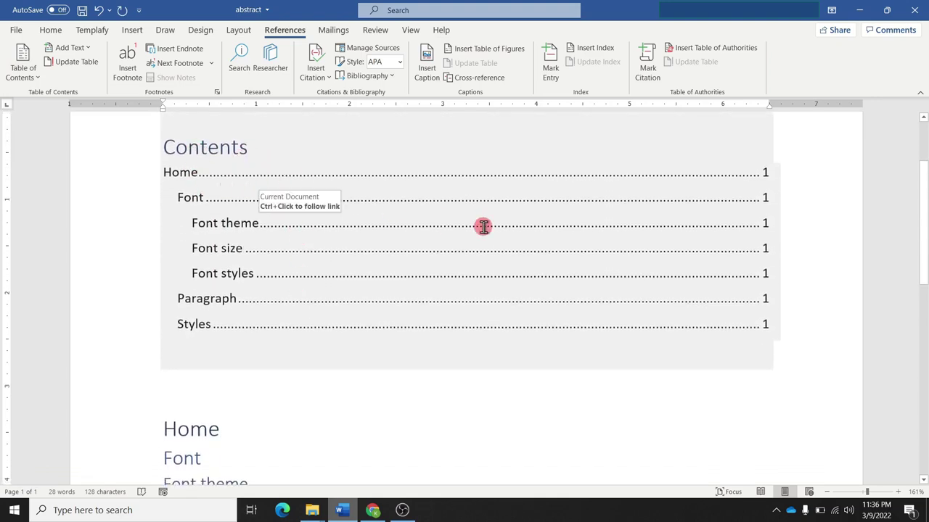
left_click(167, 147)
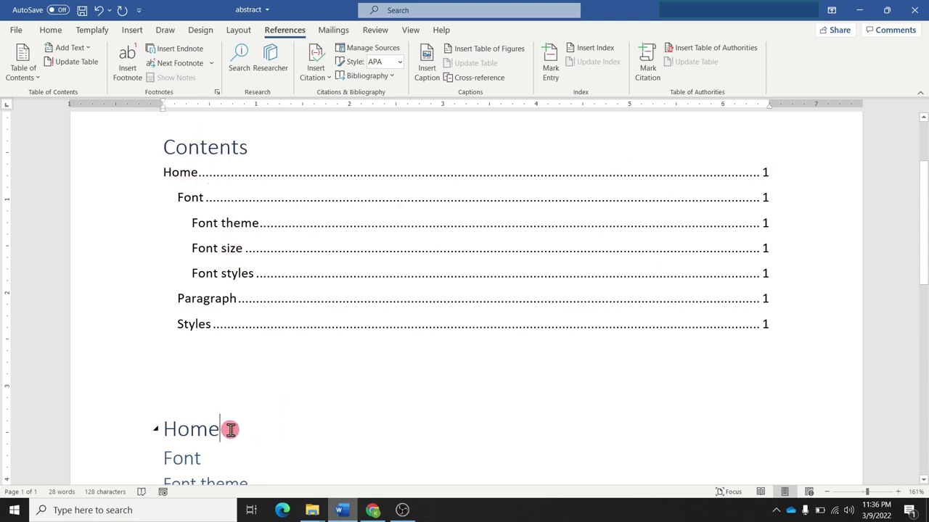
Step: Generate =rand() sample paragraphs under the Home and Font headings
scroll(229, 427, "down", 1)
scroll(230, 430, "down", 1)
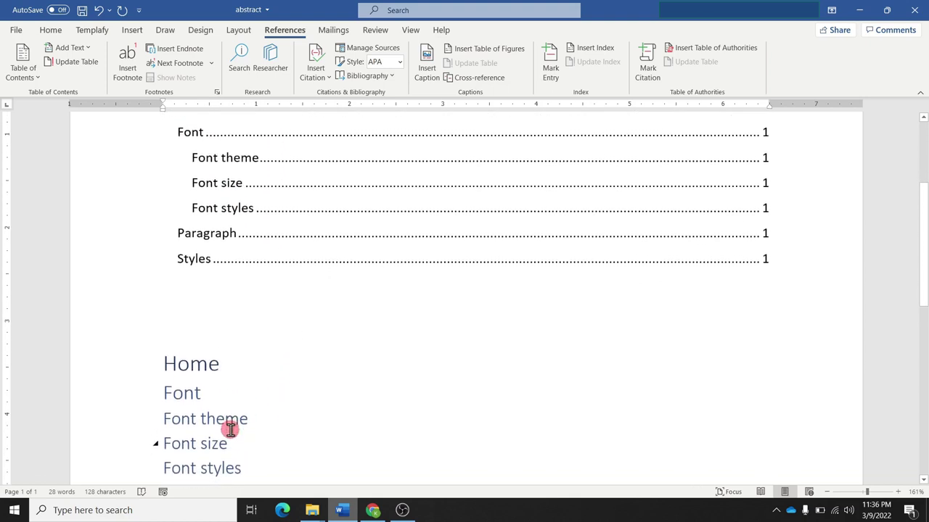
key("Return")
type("=rand()")
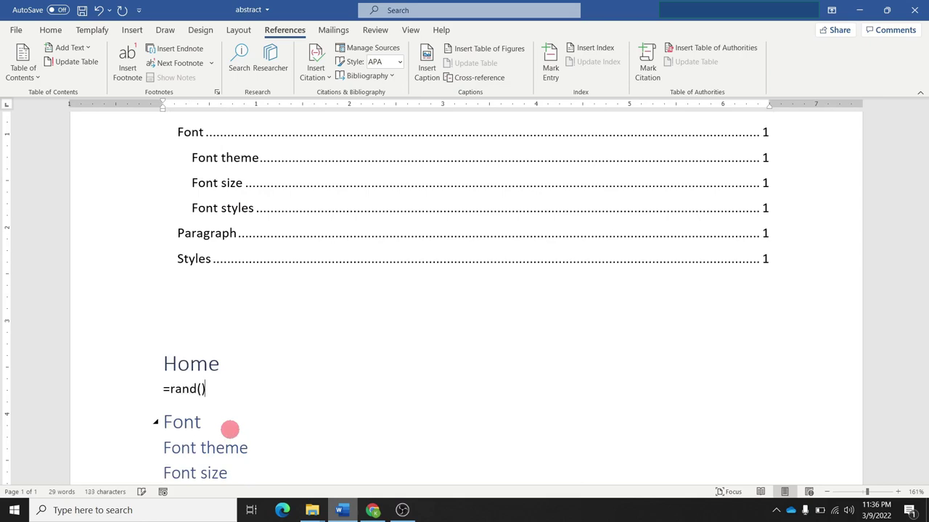
key("Return")
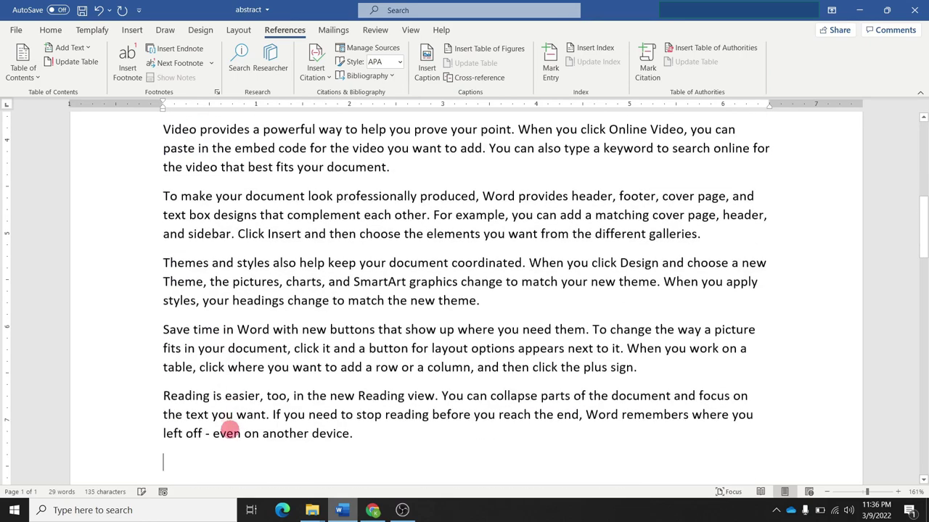
scroll(230, 429, "down", 5)
scroll(229, 429, "down", 5)
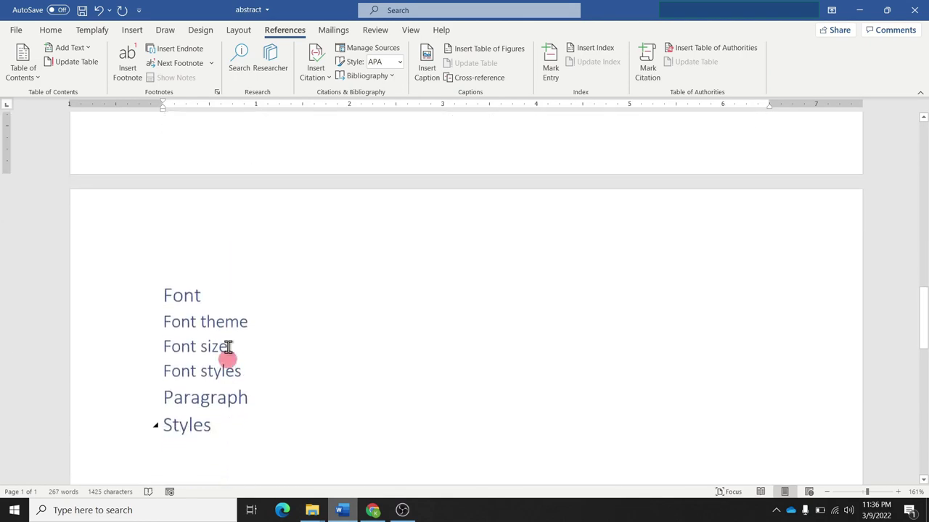
left_click(228, 298)
key("ctrl+Return")
type("=rand(")
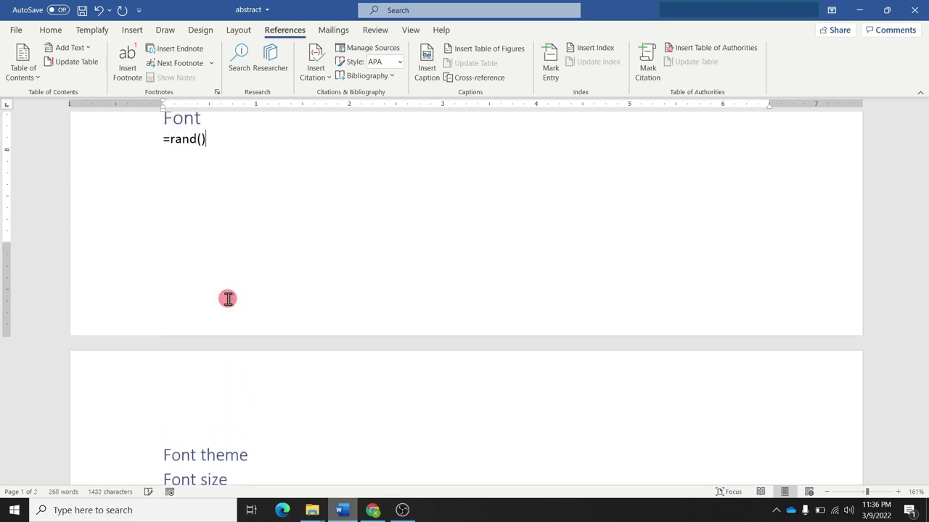
key("Return")
Step: Generate =rand() sample paragraphs under the Paragraph and Styles headings
scroll(228, 299, "down", 3)
scroll(228, 297, "down", 5)
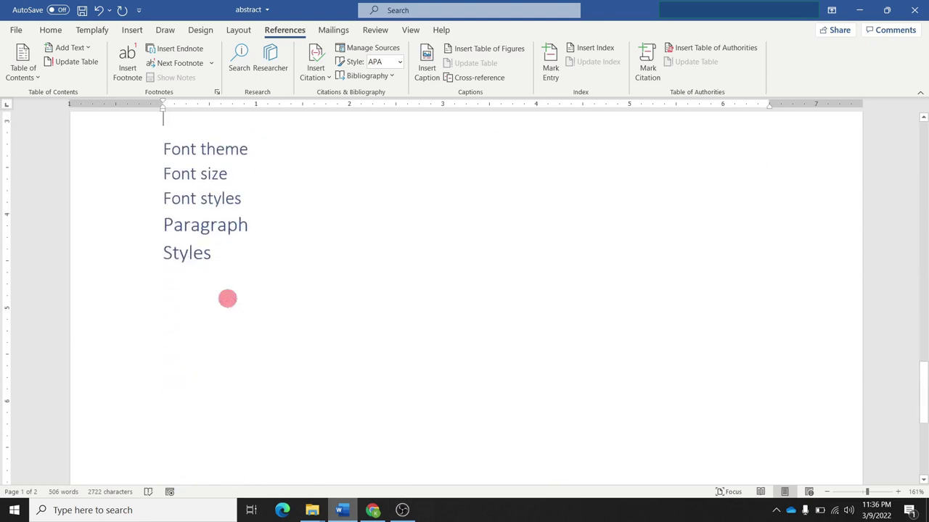
left_click(266, 217)
key("Return")
type("=rand()")
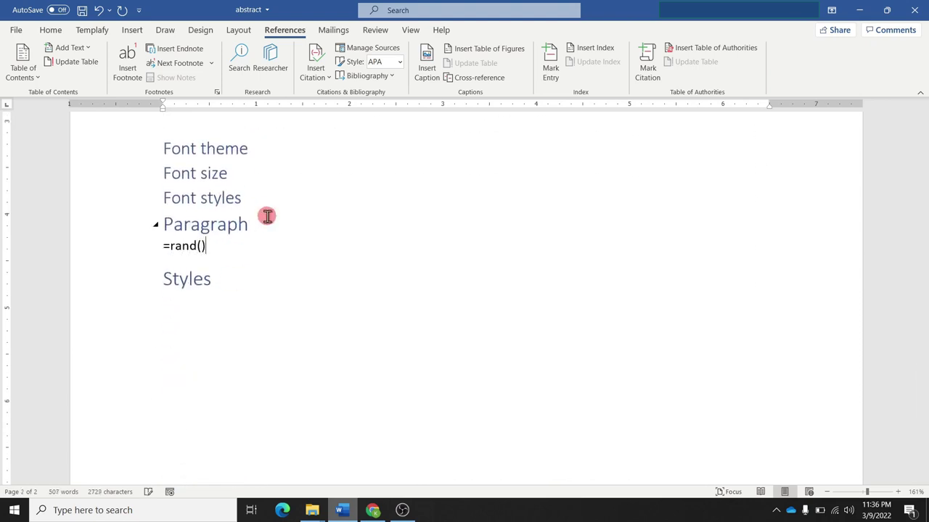
key("Return")
scroll(261, 218, "down", 2)
scroll(252, 218, "down", 2)
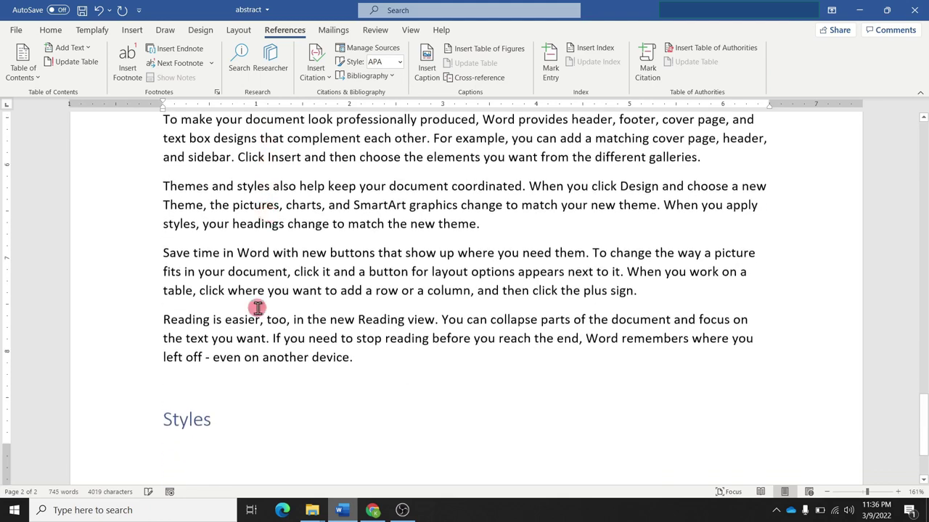
scroll(257, 309, "down", 2)
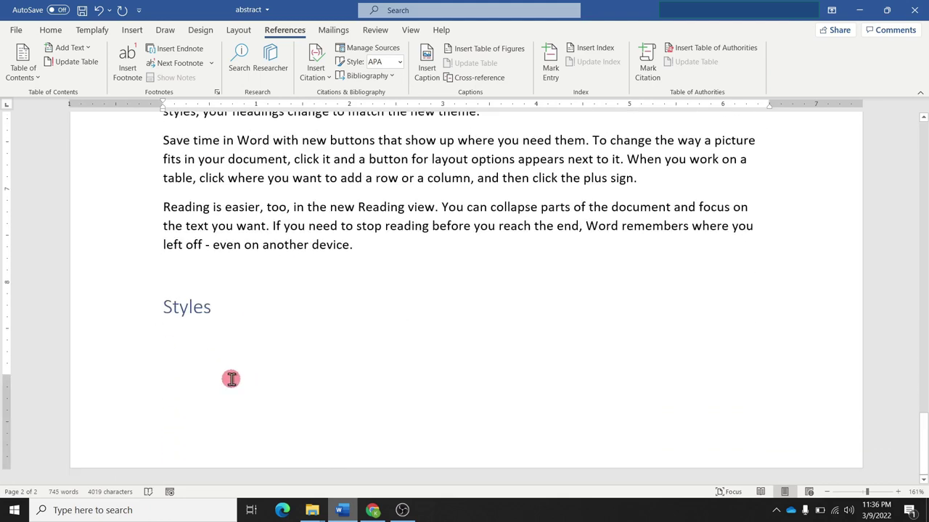
left_click(232, 305)
key("Return")
type("=rand()")
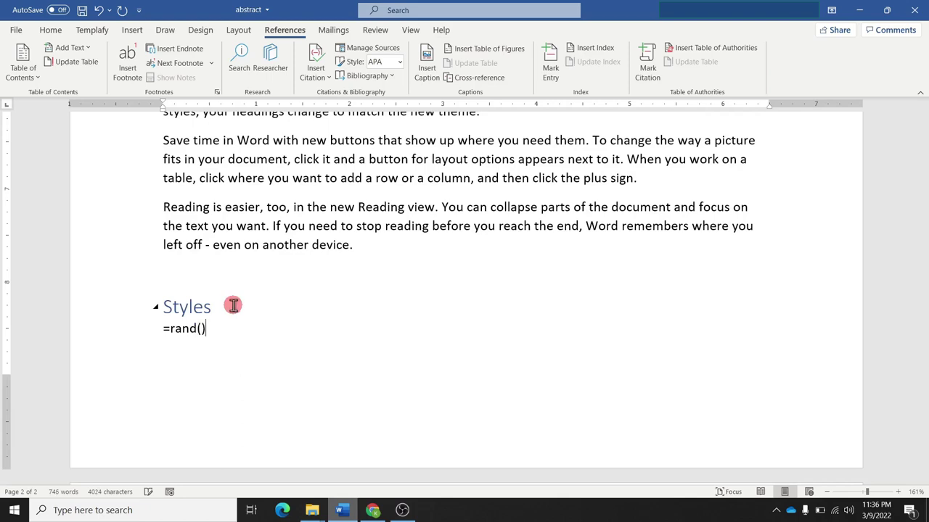
key("Return")
scroll(232, 305, "up", 5)
scroll(233, 305, "up", 2)
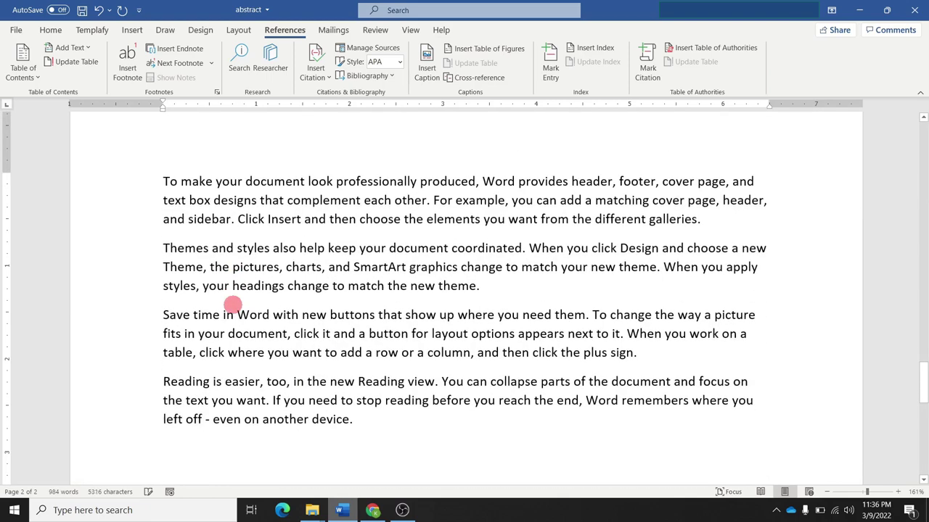
scroll(233, 305, "up", 6)
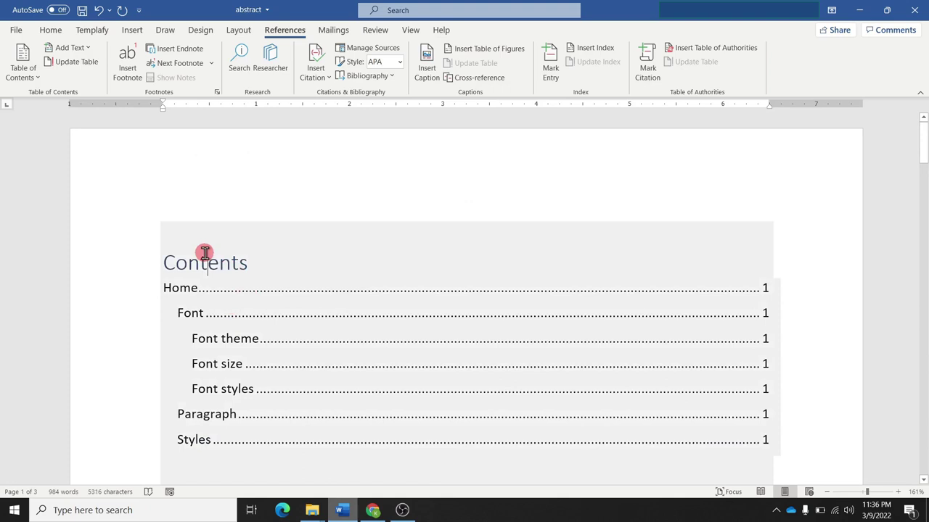
Step: Update the entire Contents table so Font theme through Styles show page 2
left_click(205, 252)
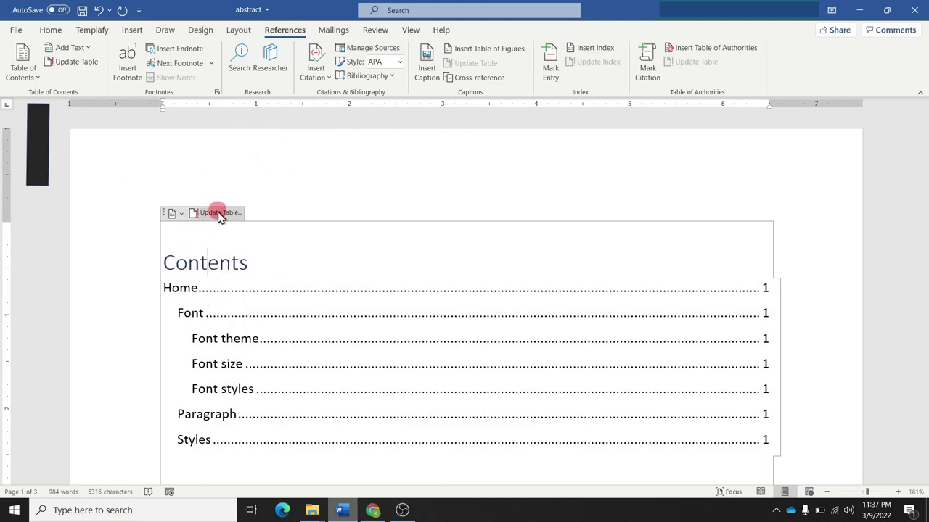
left_click(207, 263)
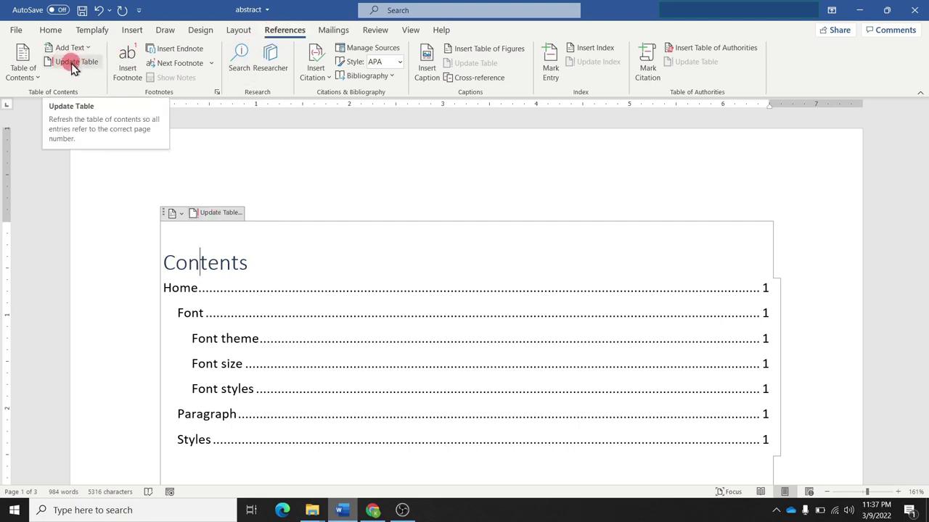
left_click(214, 213)
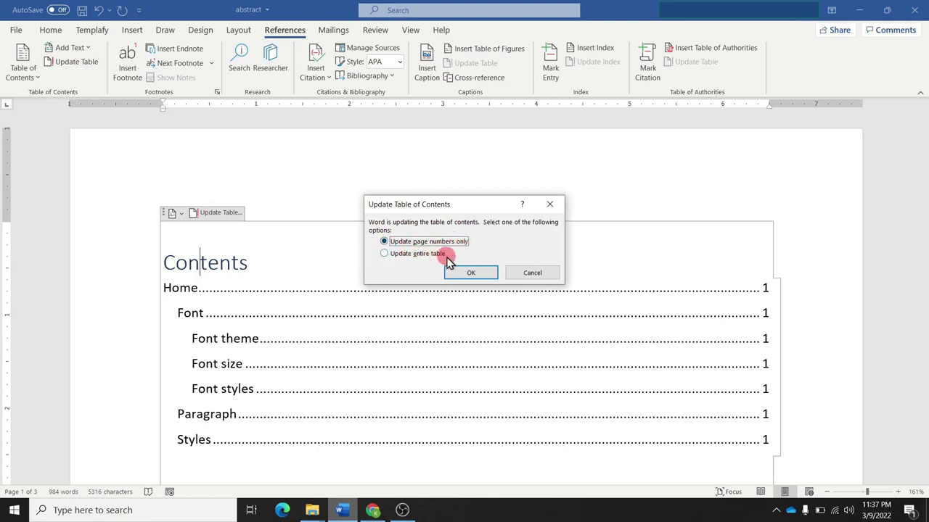
left_click(384, 253)
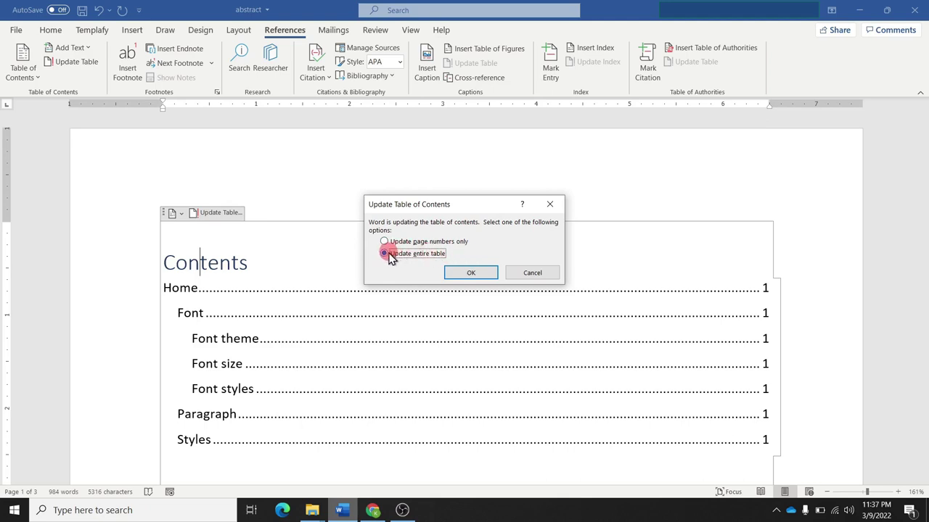
left_click(477, 271)
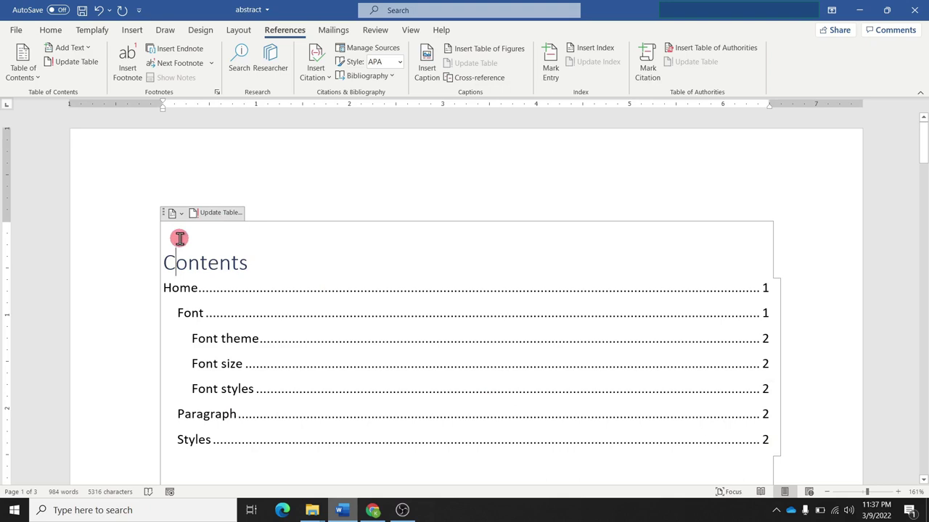
Step: Swap in the Manual Table layout, then remove the table of contents entirely
left_click(32, 71)
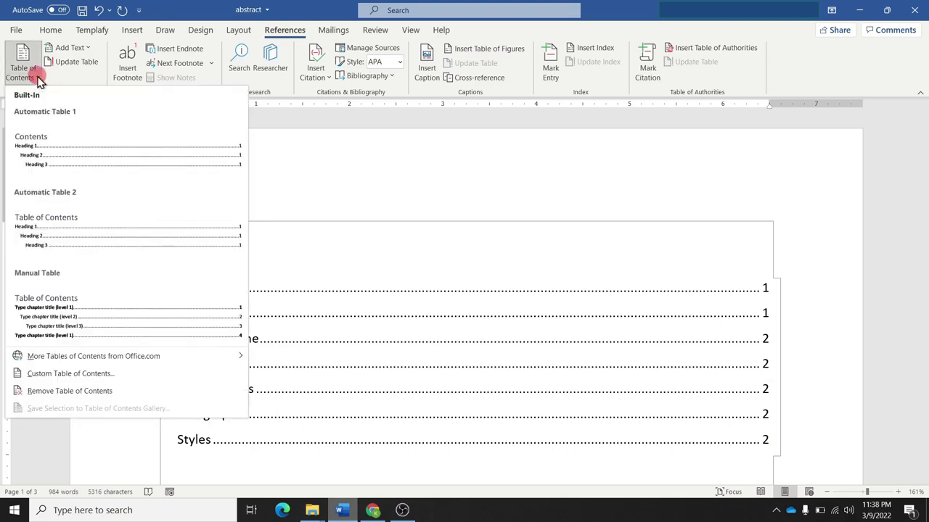
left_click(79, 323)
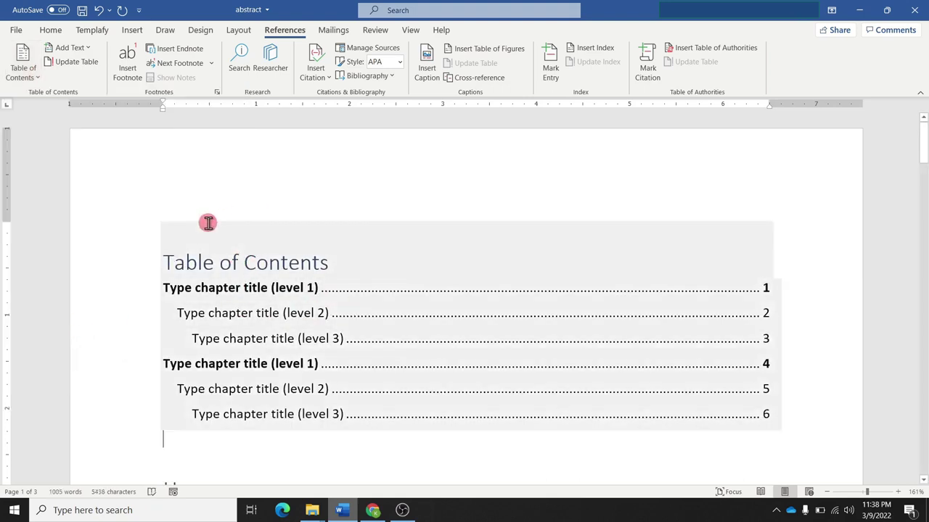
left_click(32, 72)
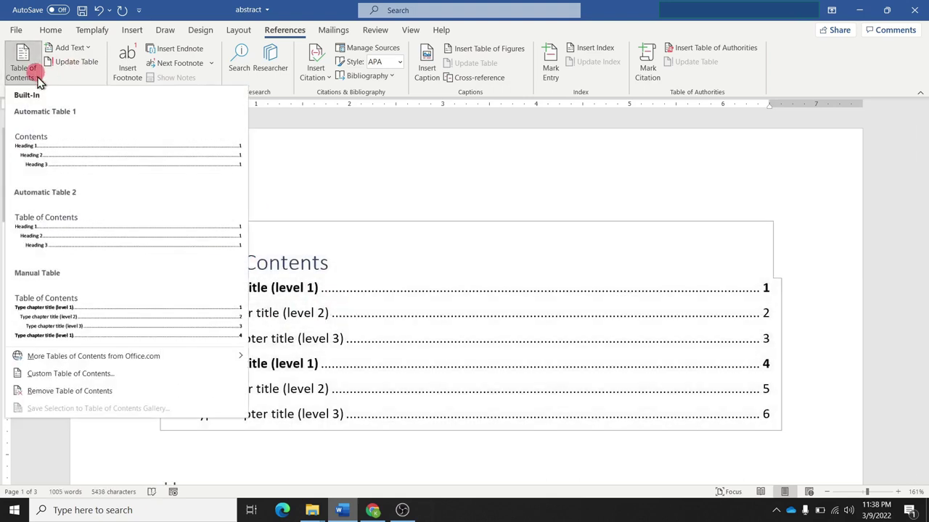
mouse_move(41, 357)
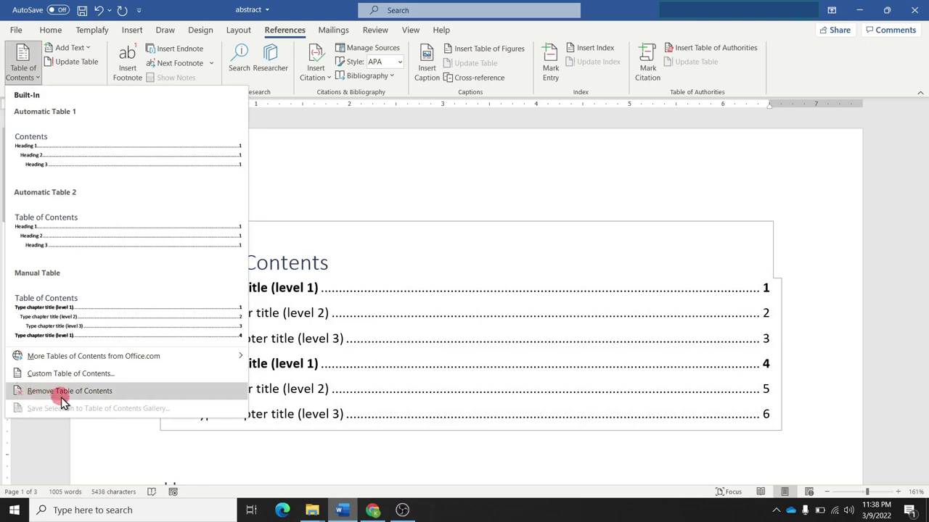
left_click(81, 398)
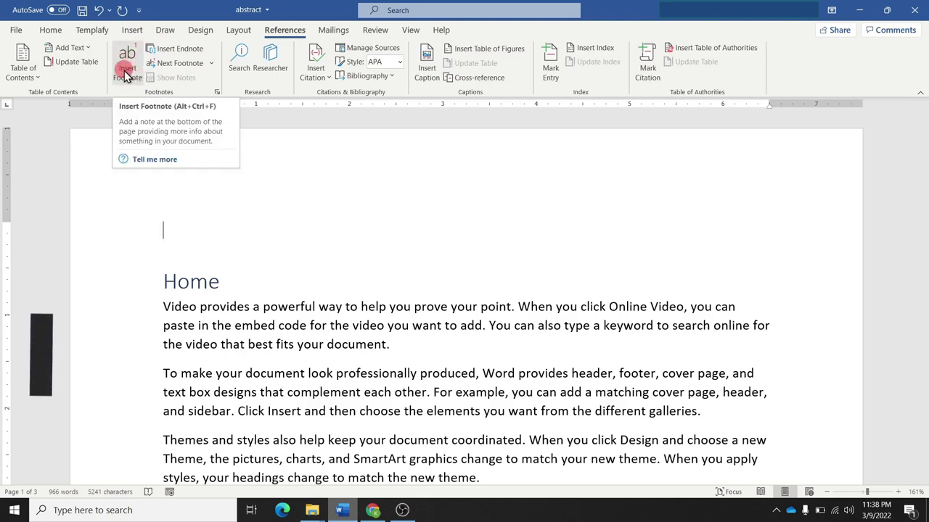
left_click(198, 313)
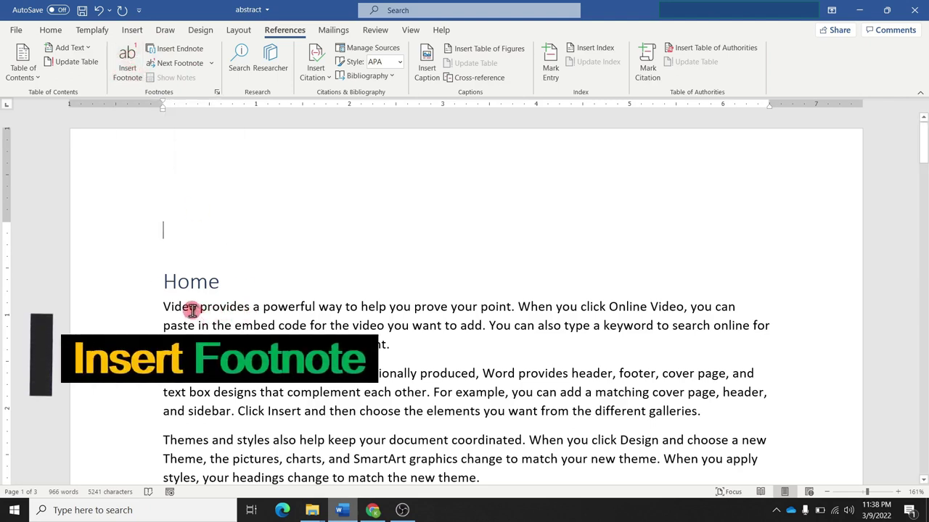
double_click(187, 306)
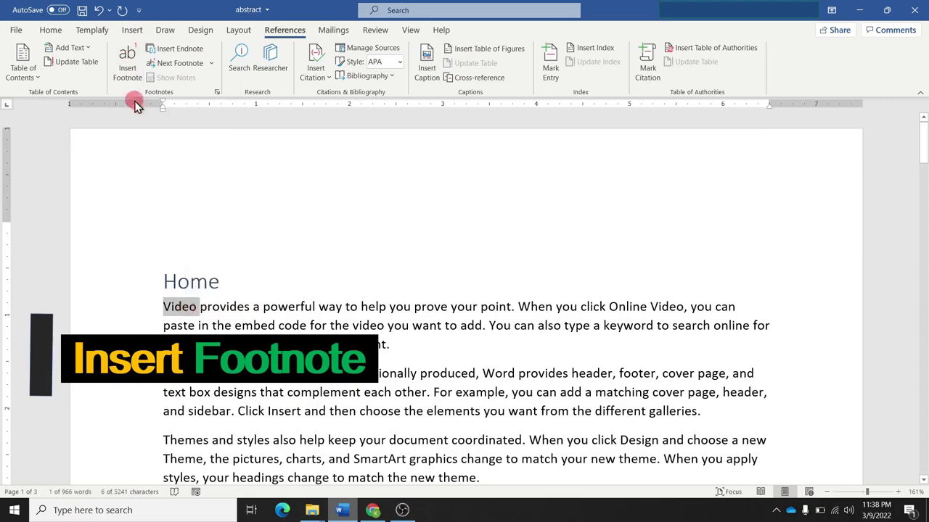
left_click(129, 72)
type("Video explains things better")
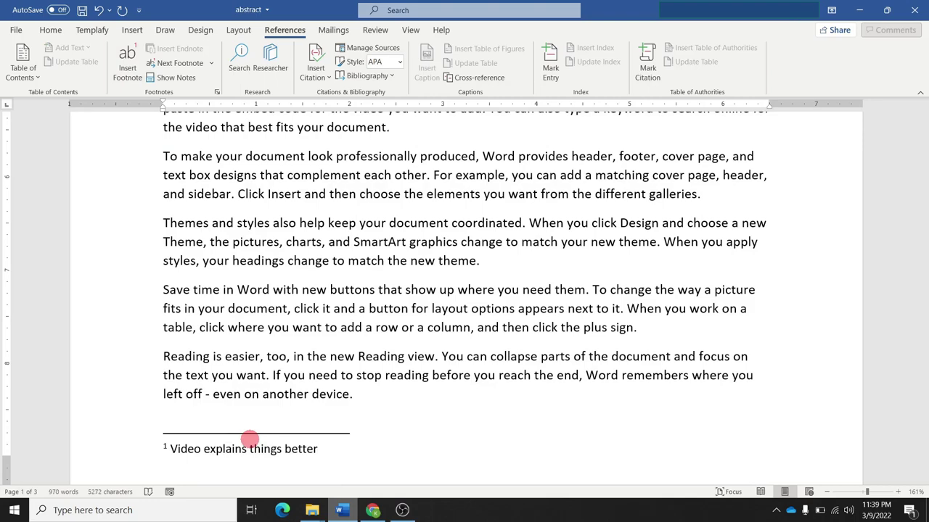
key("ctrl+Home")
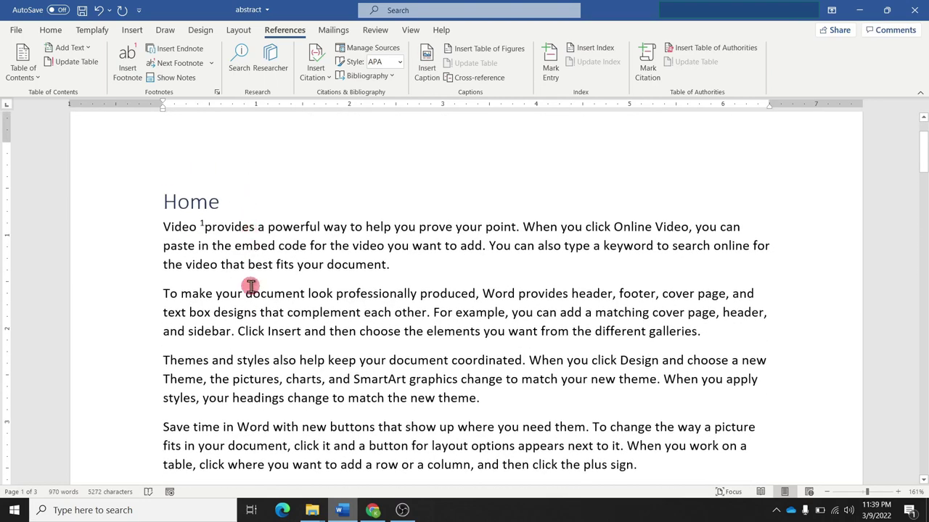
double_click(301, 226)
left_click(129, 66)
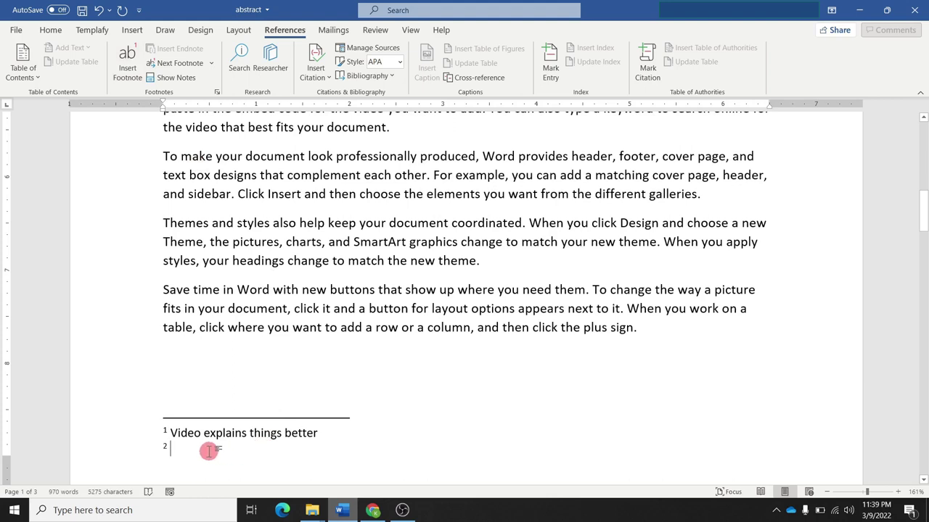
type("powerful: very strong")
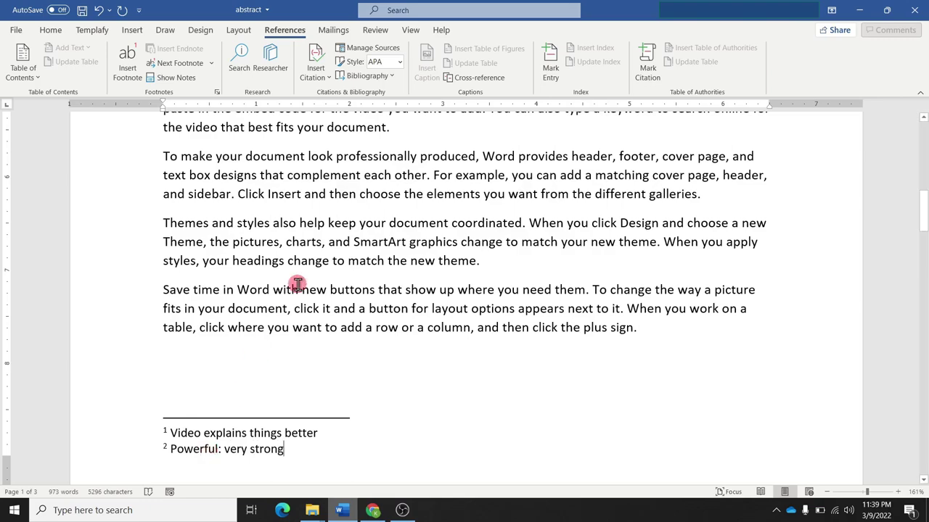
left_click(300, 286)
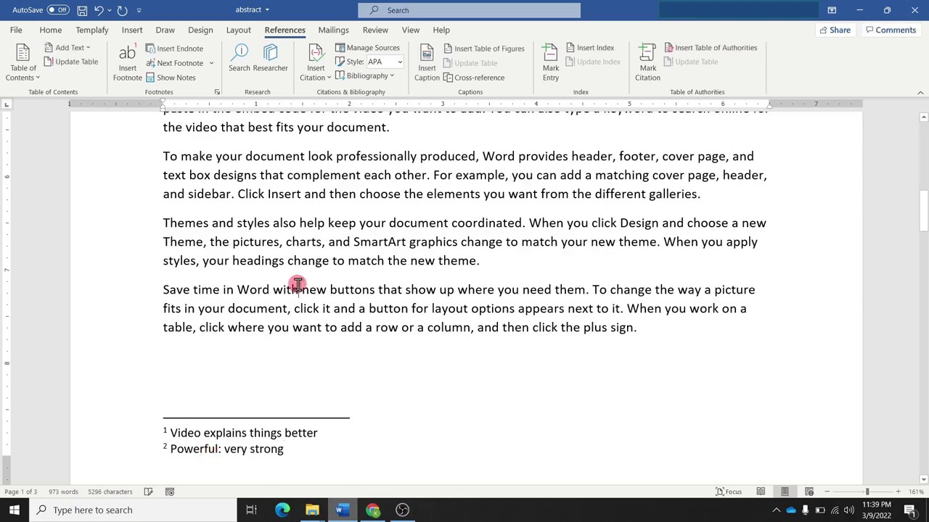
scroll(300, 285, "up", 5)
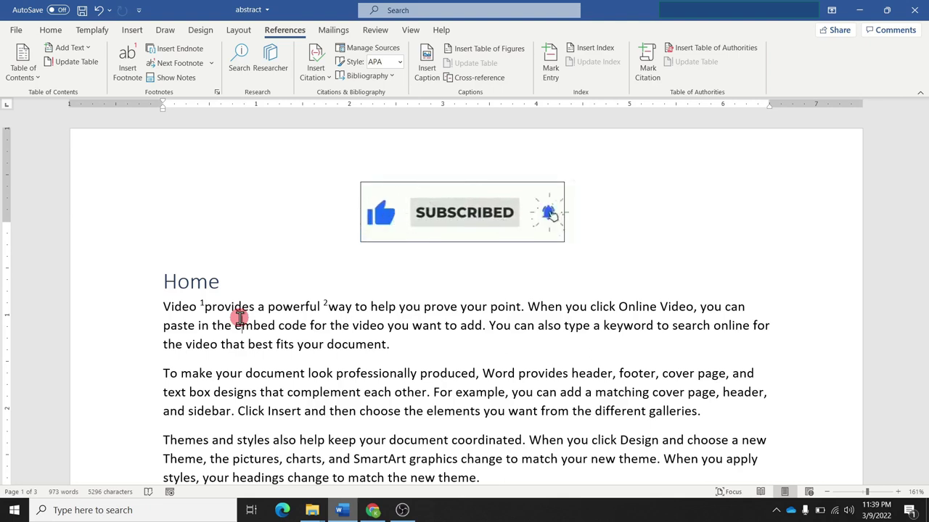
scroll(240, 317, "down", 3)
scroll(239, 317, "down", 15)
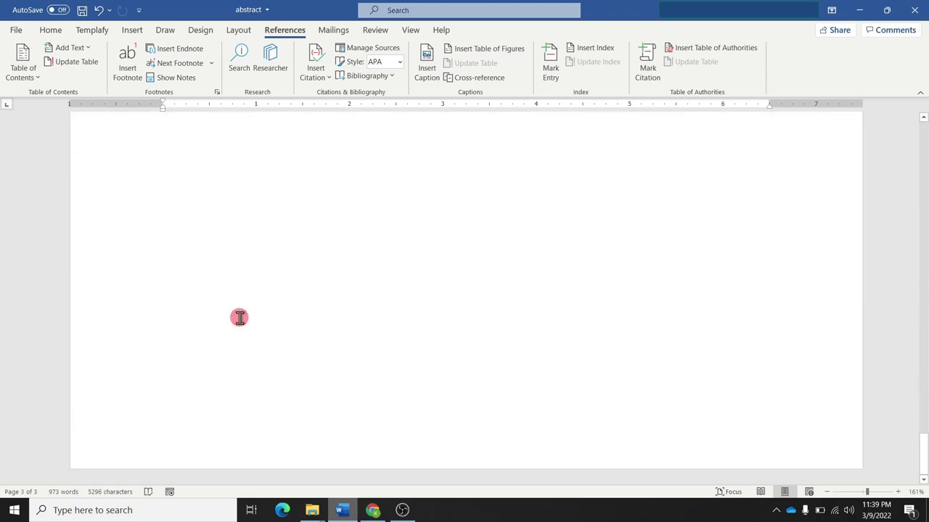
scroll(240, 317, "up", 10)
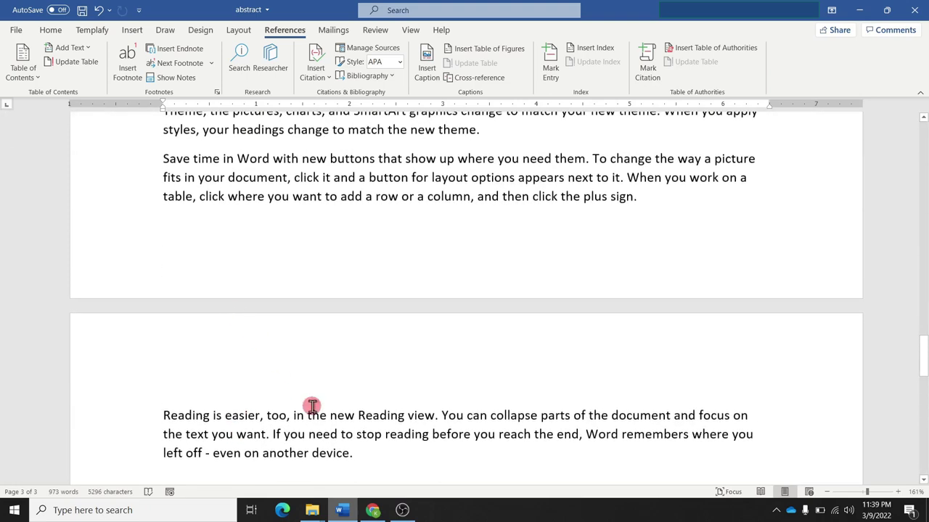
left_click(360, 459)
scroll(360, 458, "up", 3)
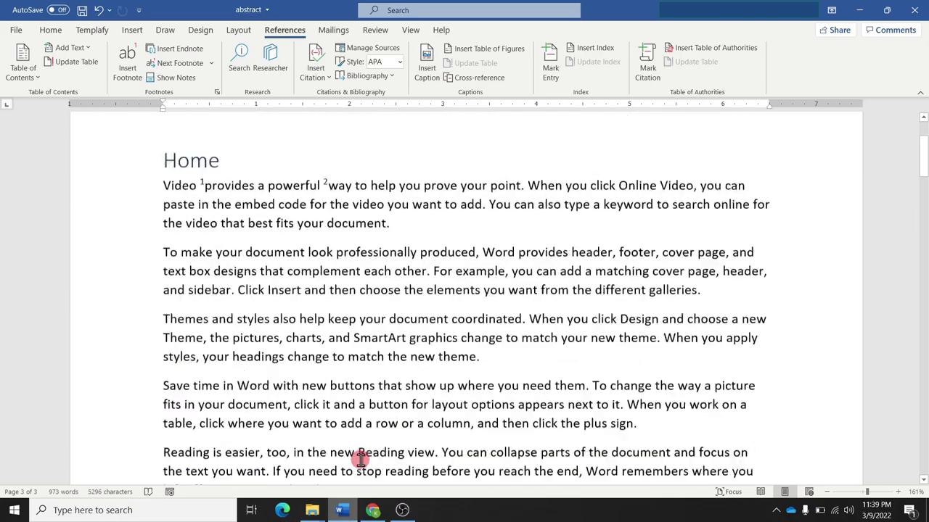
scroll(360, 458, "up", 3)
scroll(270, 351, "down", 2)
scroll(270, 352, "down", 4)
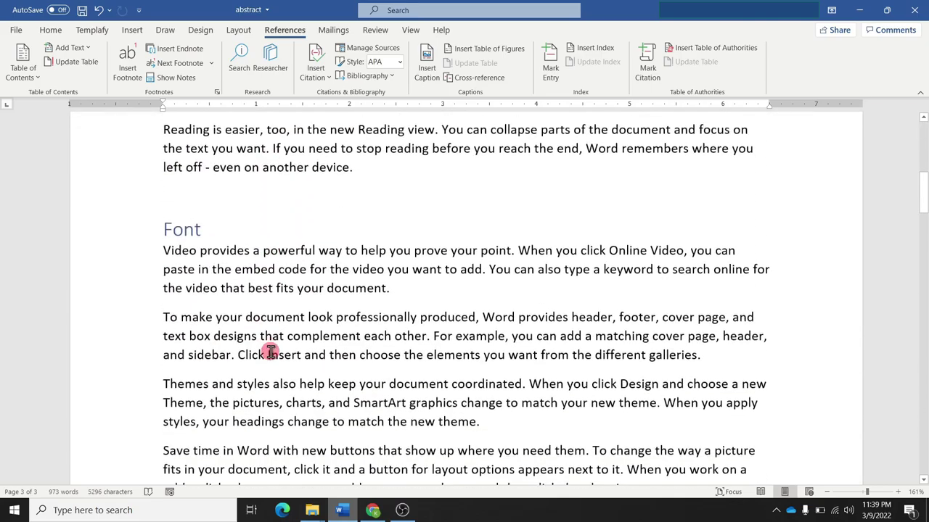
scroll(270, 351, "up", 2)
scroll(269, 351, "up", 3)
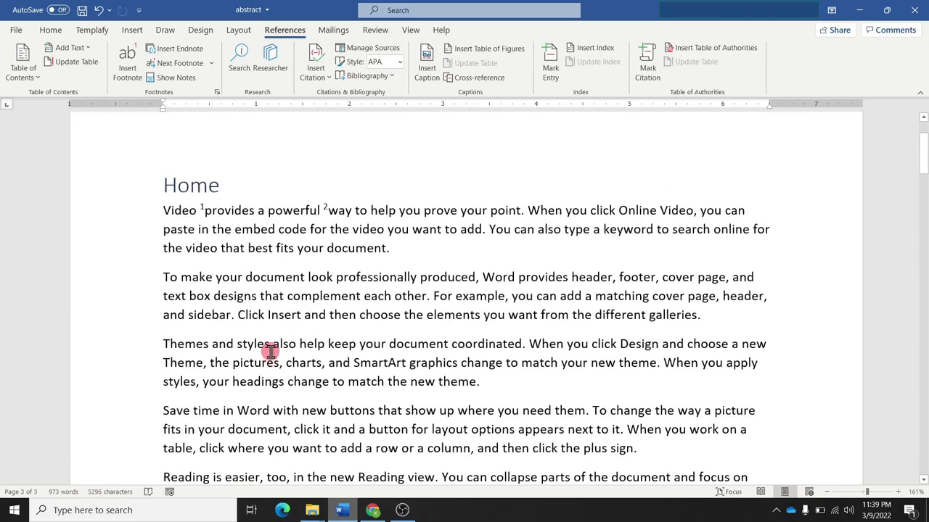
Step: Add endnote i reading 'Document: file' to the word document
double_click(275, 279)
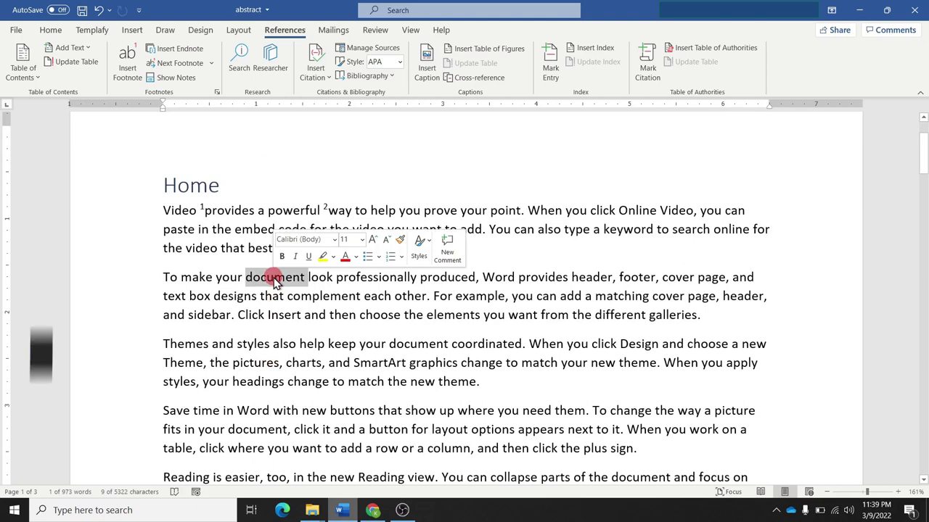
left_click(181, 49)
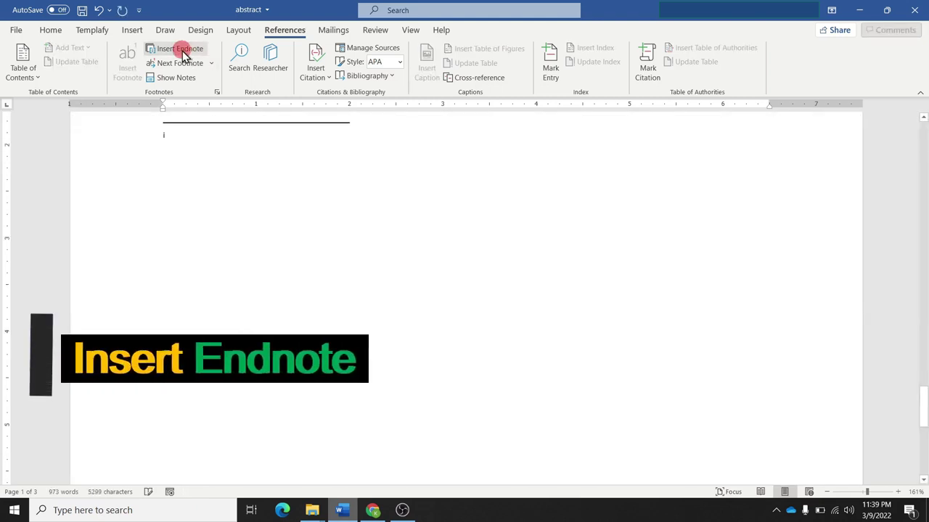
scroll(257, 229, "up", 3)
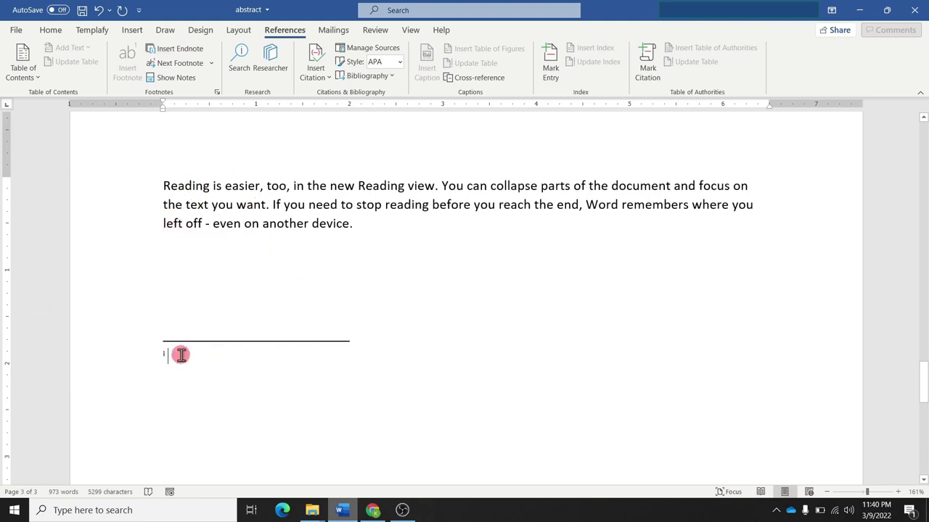
type("do")
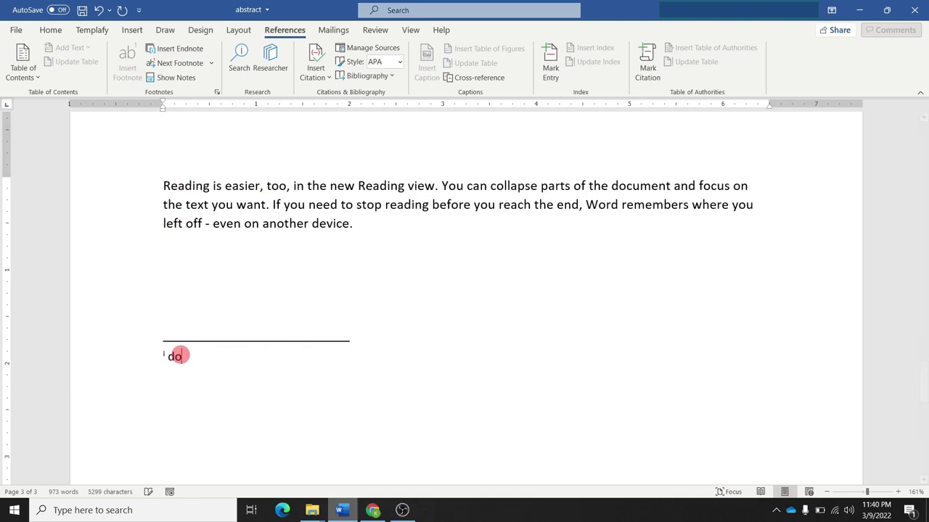
type(": file")
left_click(263, 228)
key("ctrl+Home")
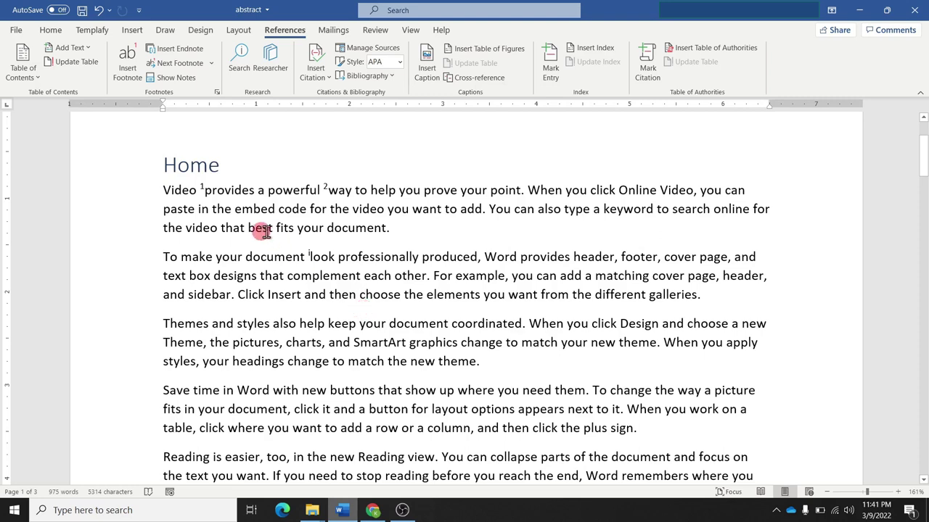
Step: Add endnote ii reading 'Header: top' to the word header, then return to the body text
double_click(593, 256)
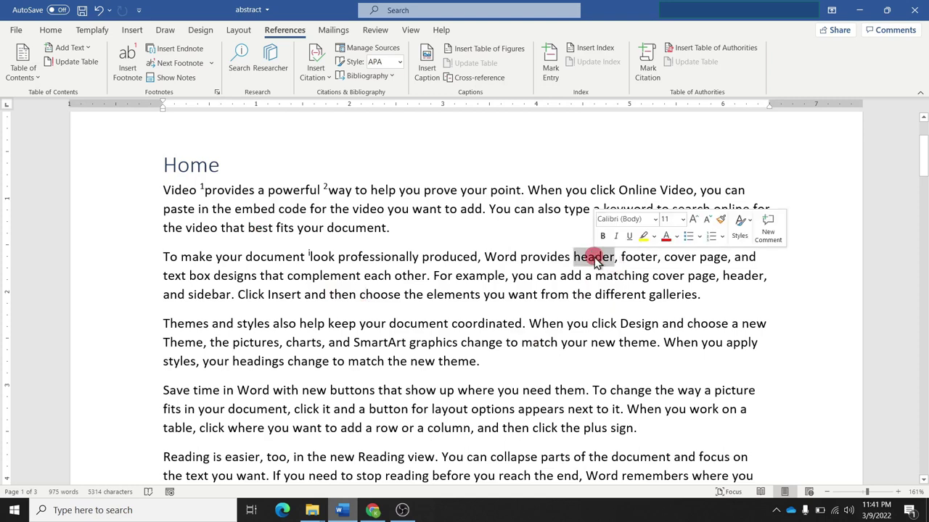
left_click(186, 51)
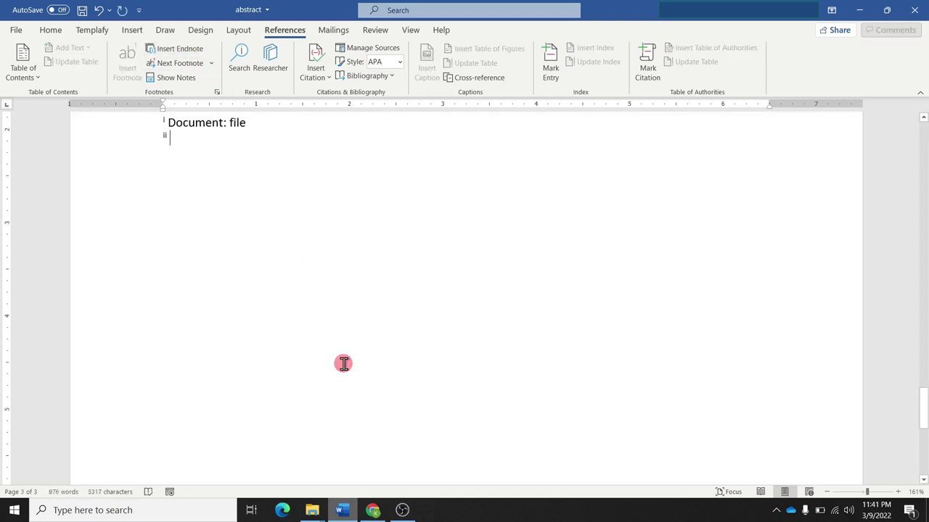
type("hea: top")
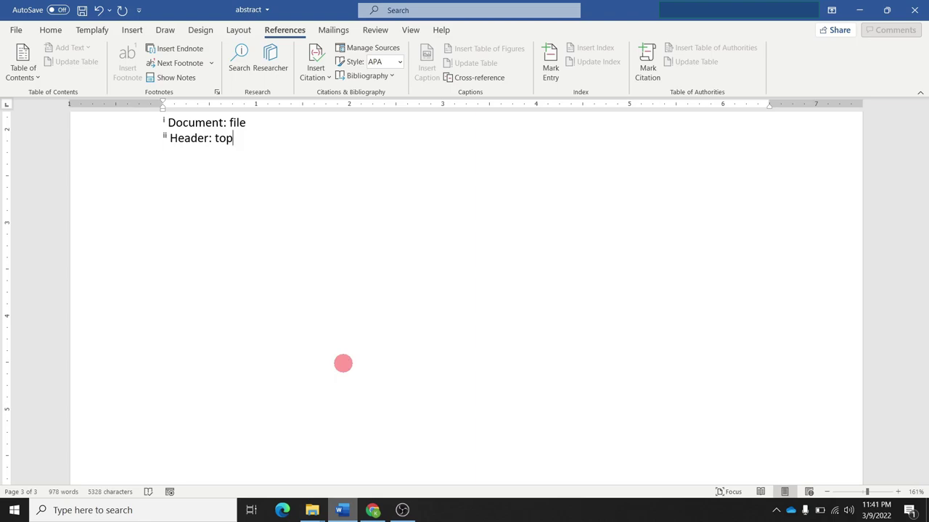
scroll(342, 363, "up", 5)
scroll(342, 363, "up", 5)
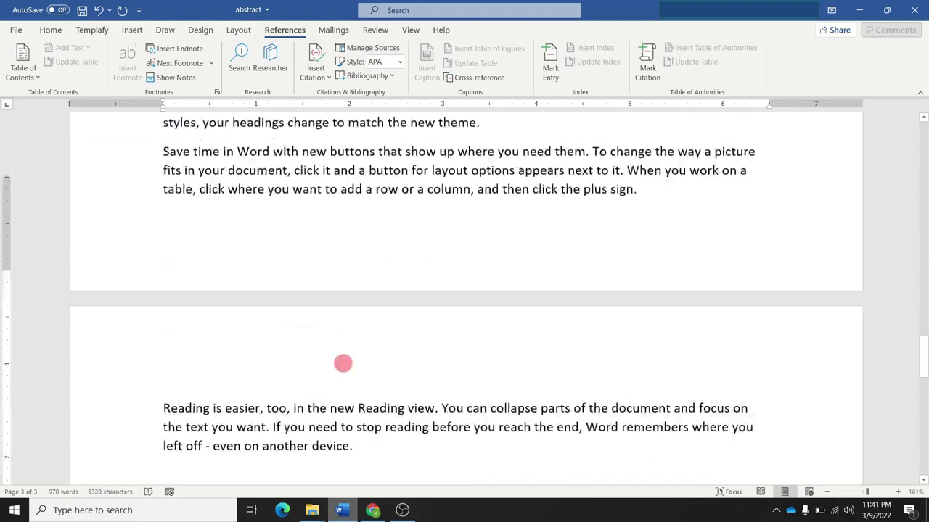
scroll(342, 363, "down", 10)
scroll(342, 362, "up", 2)
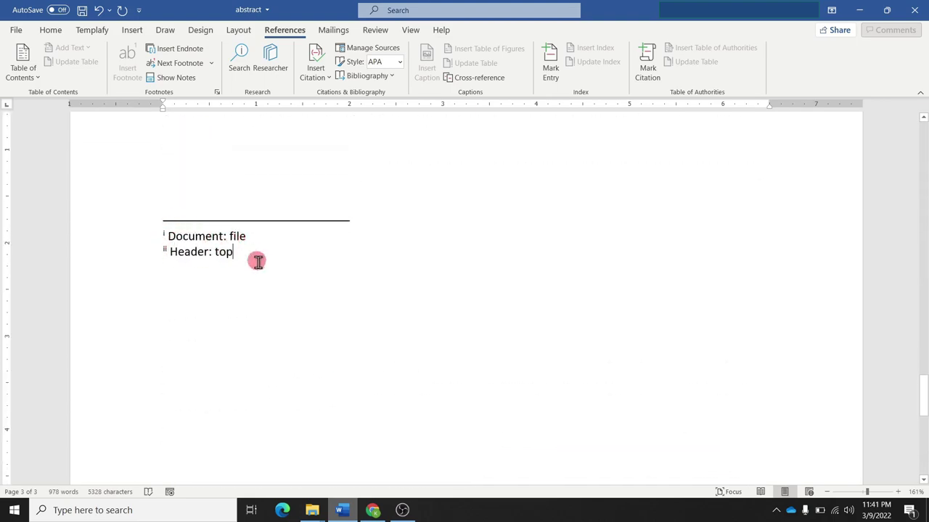
scroll(256, 260, "up", 1)
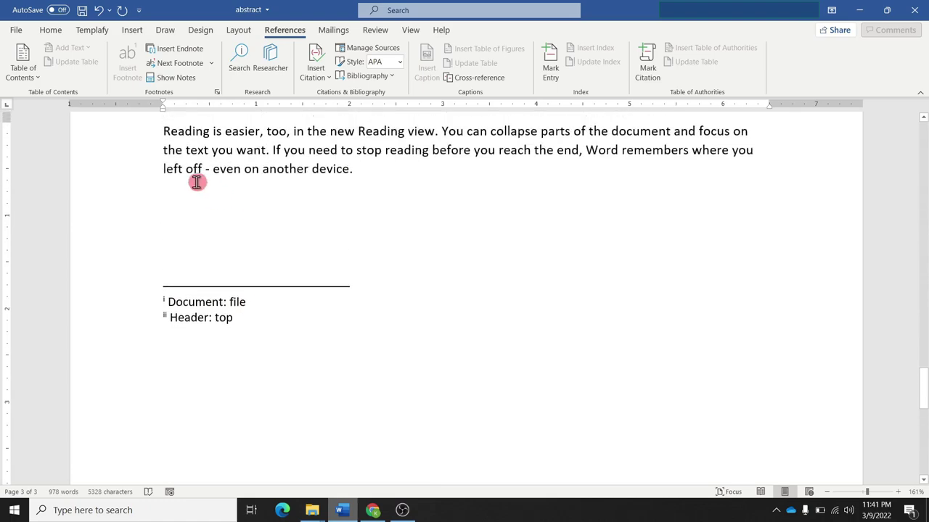
scroll(235, 159, "up", 1)
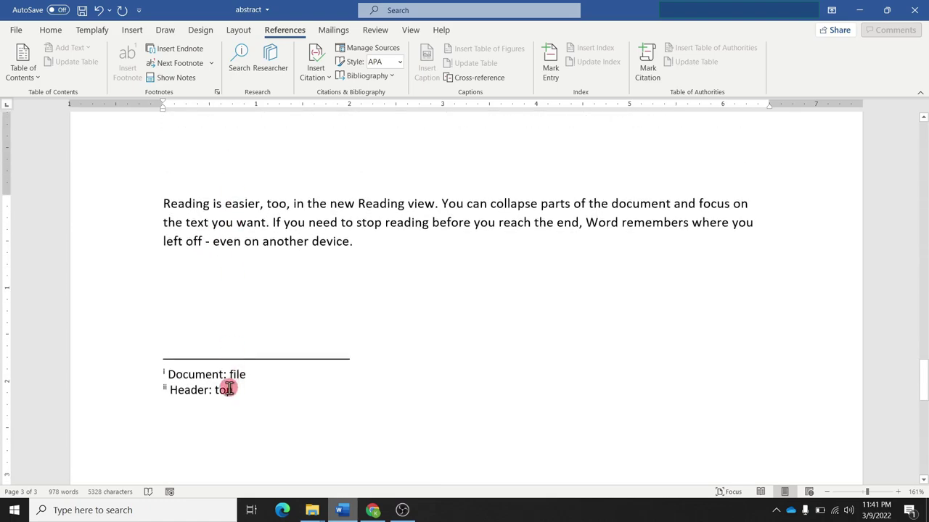
scroll(336, 363, "up", 5)
scroll(335, 363, "up", 5)
scroll(336, 363, "up", 5)
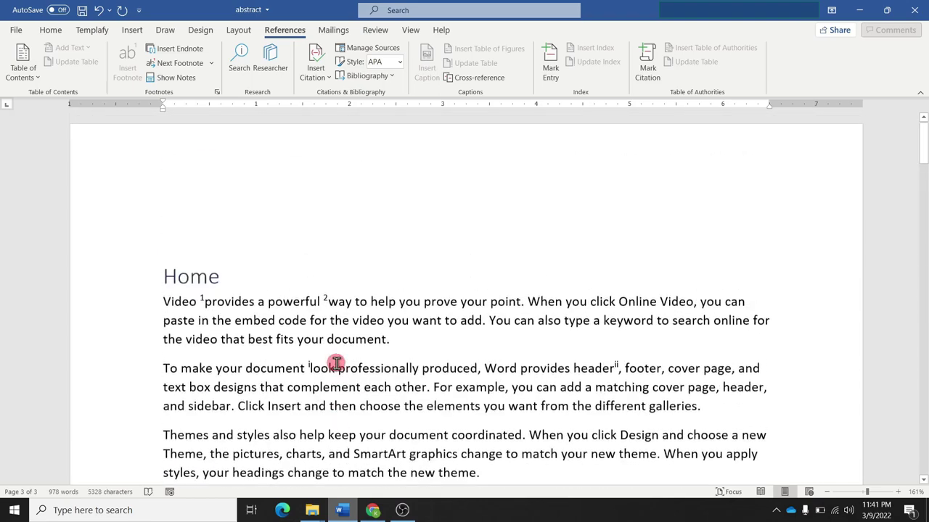
scroll(336, 363, "down", 3)
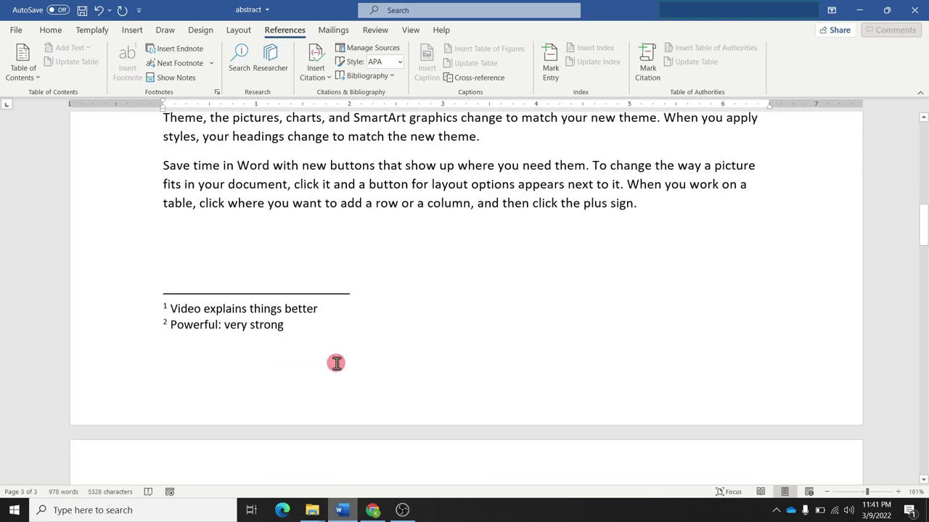
left_click(174, 322)
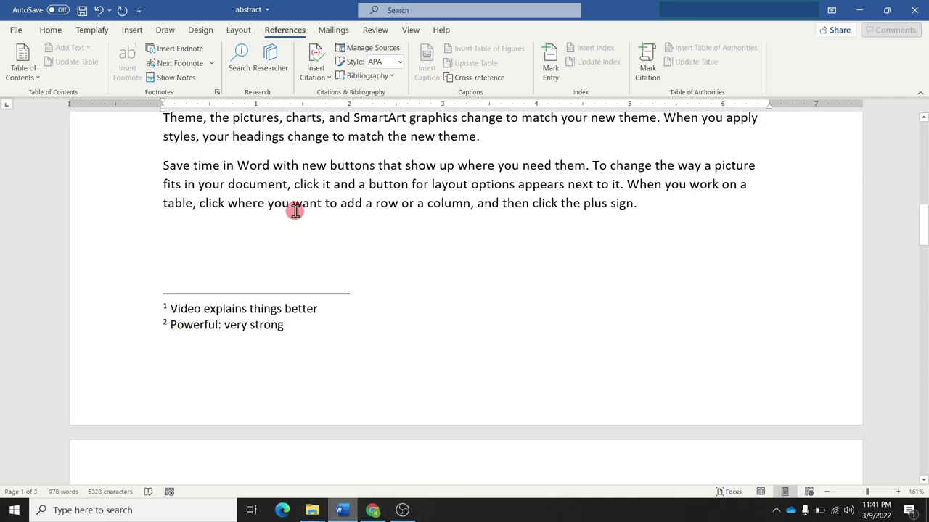
left_click(261, 181)
scroll(261, 182, "up", 5)
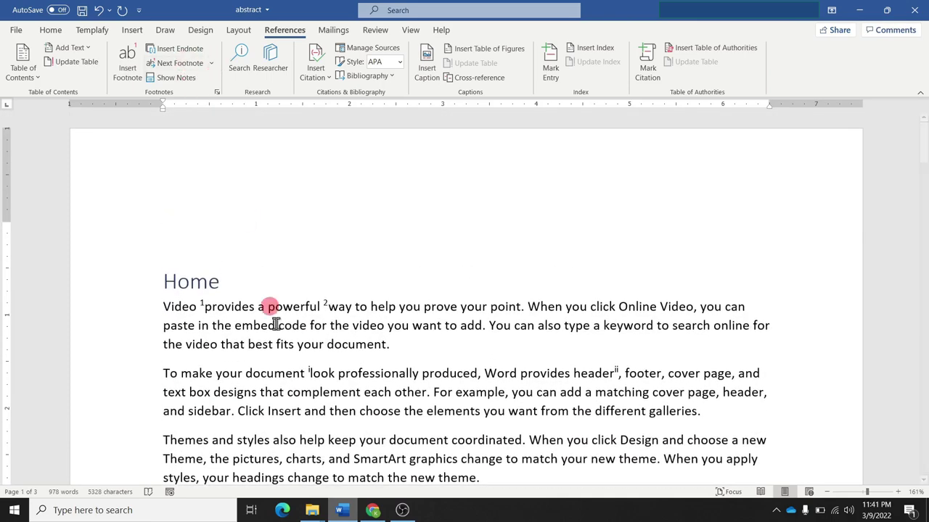
scroll(290, 353, "down", 1)
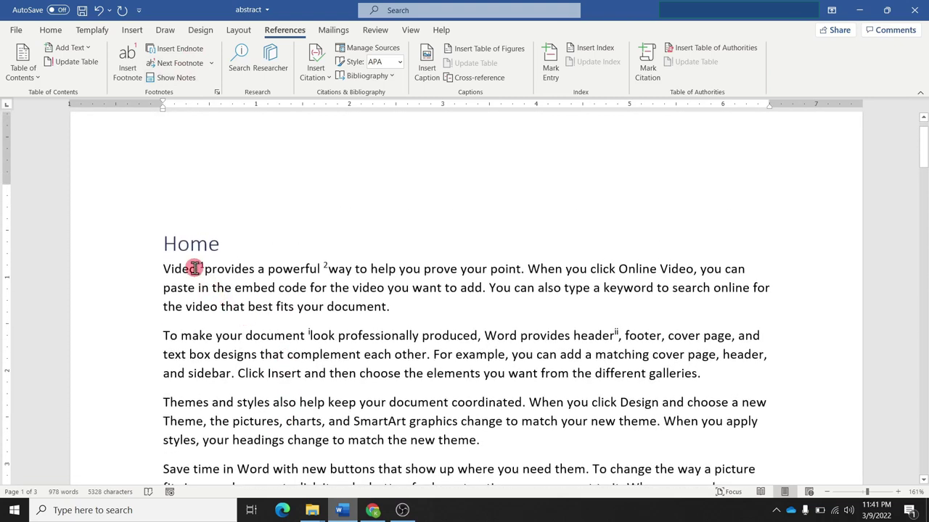
left_click(172, 80)
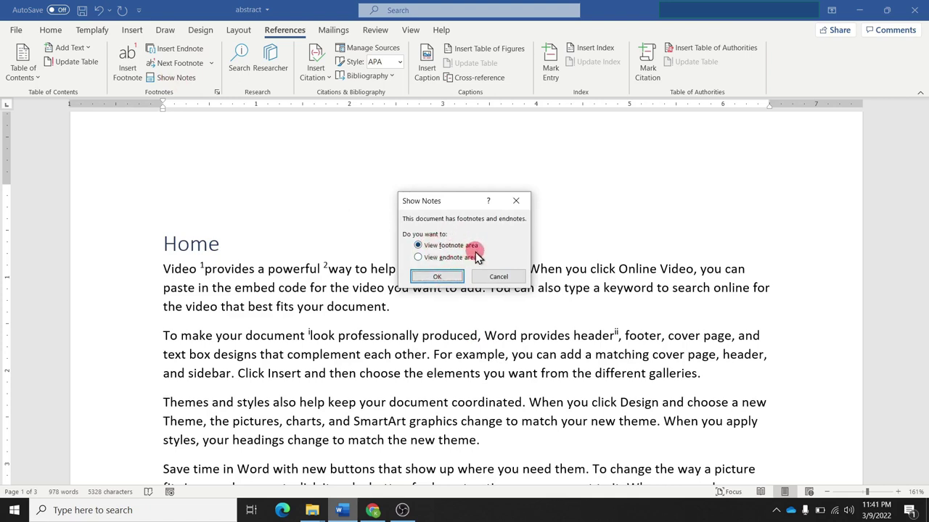
left_click(441, 278)
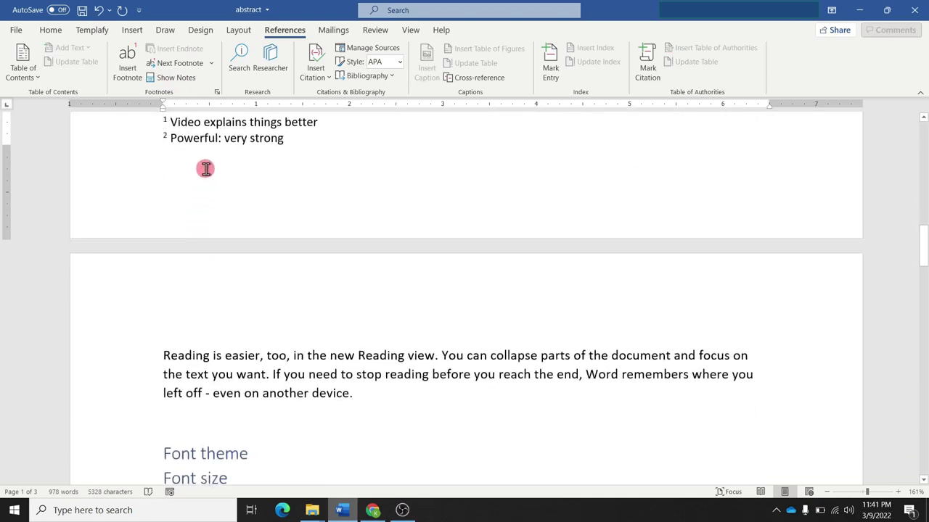
left_click(178, 77)
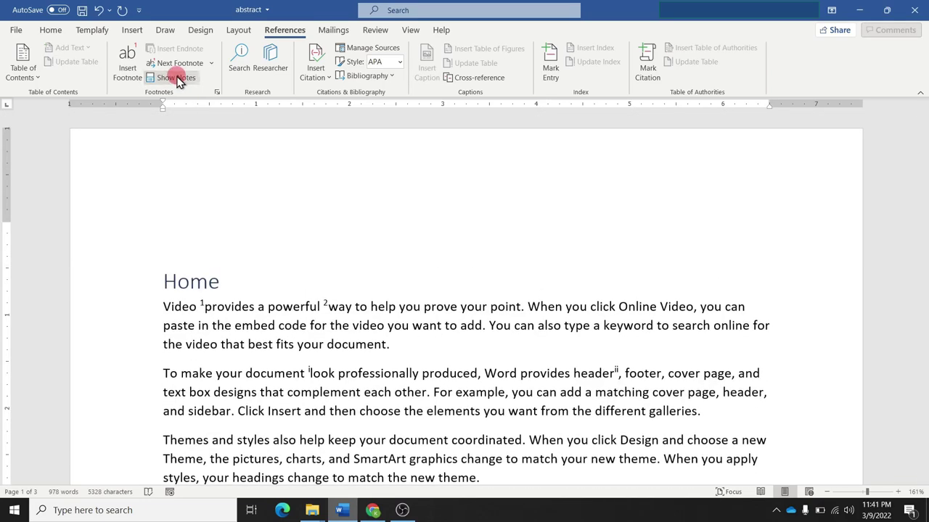
left_click(174, 80)
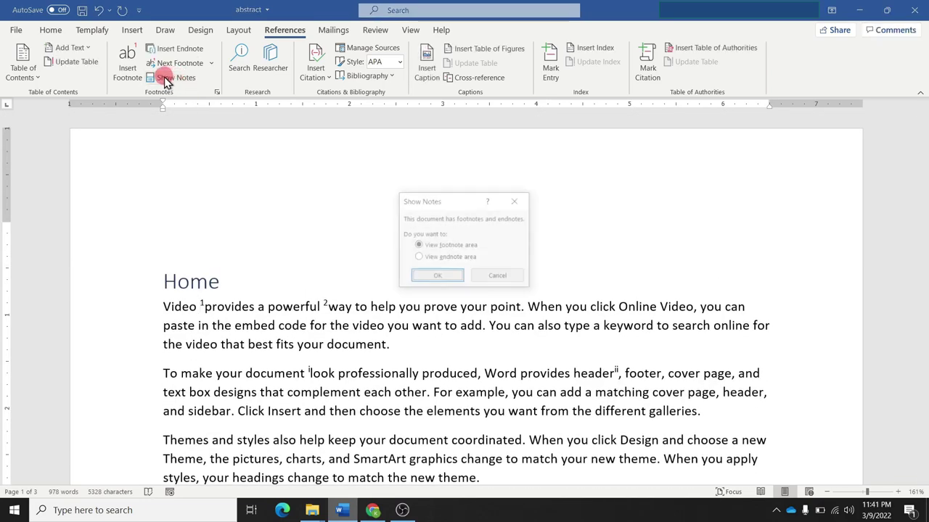
left_click(444, 258)
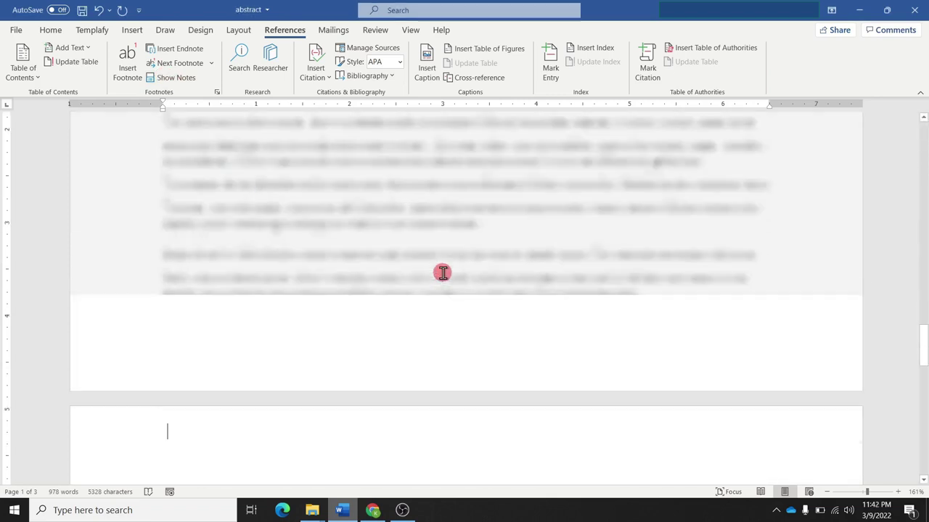
left_click(437, 276)
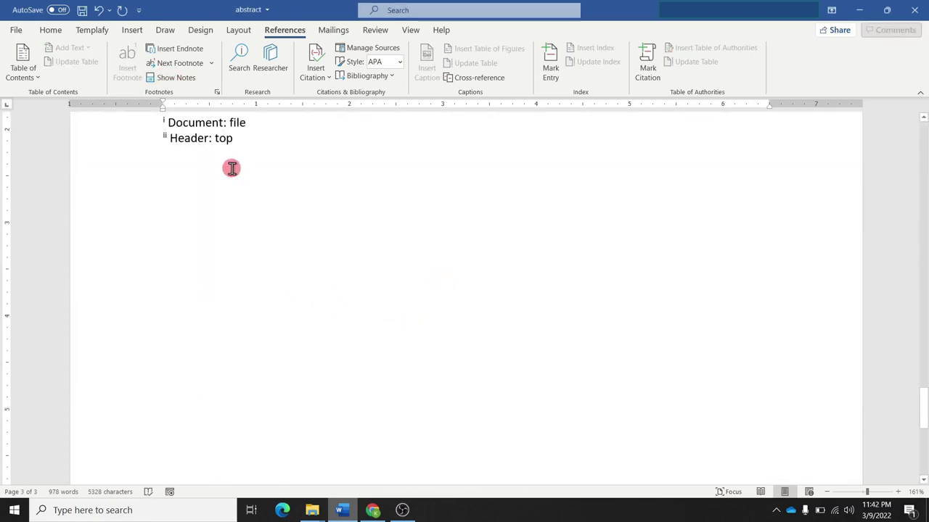
key("ctrl+Home")
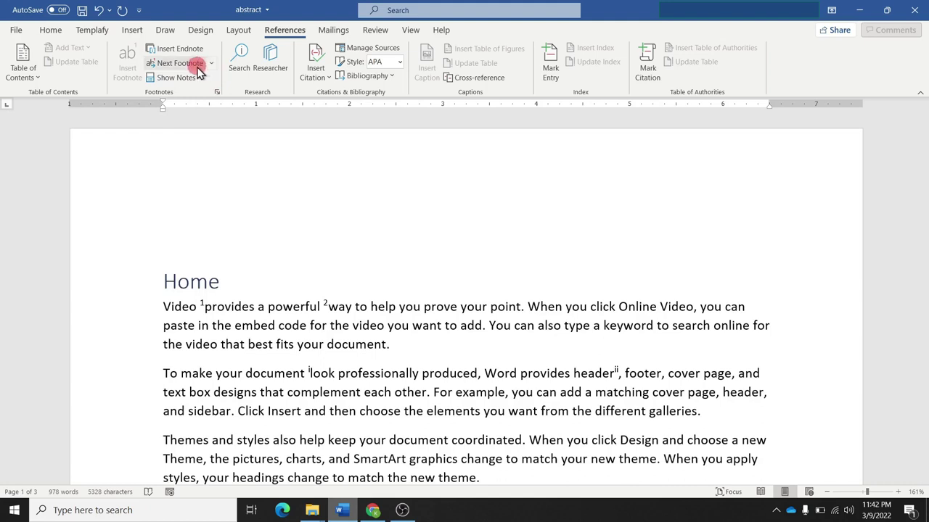
Step: Jump to the previous footnote reference and scroll back toward the Home heading
left_click(210, 63)
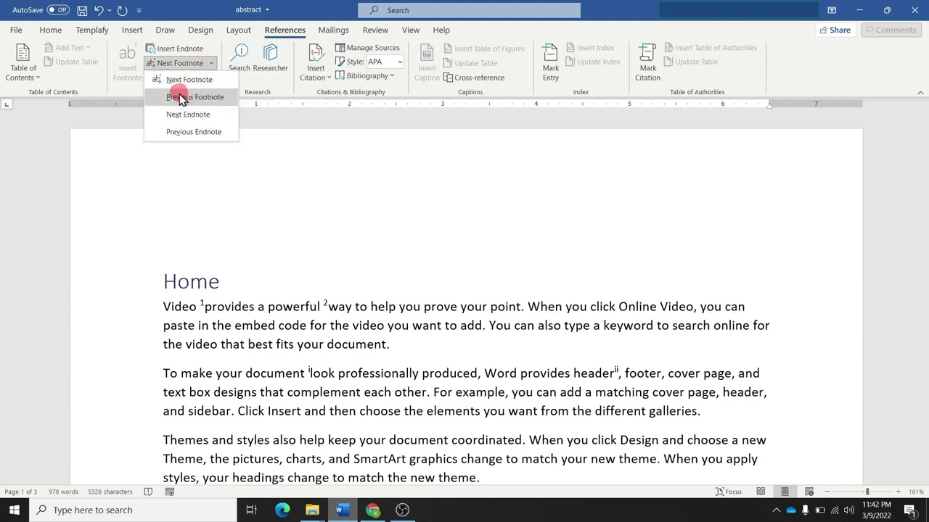
left_click(206, 80)
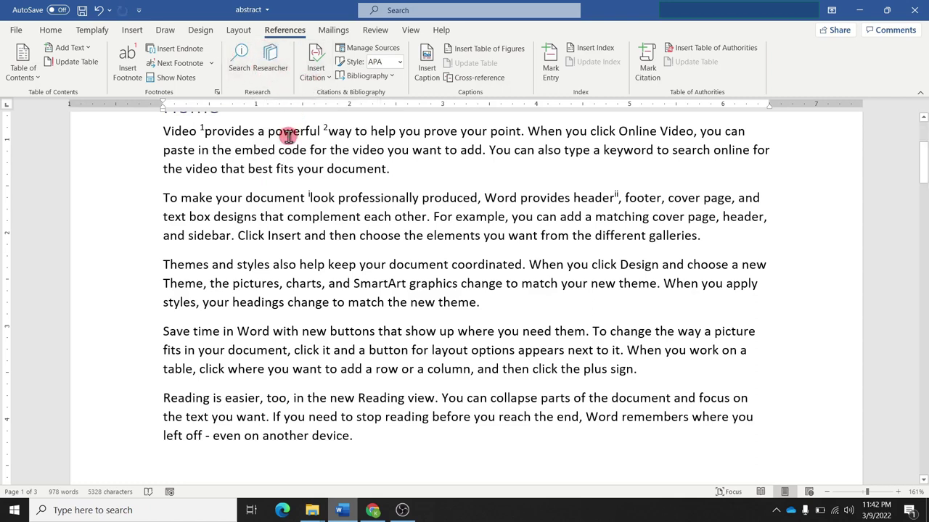
scroll(288, 135, "up", 3)
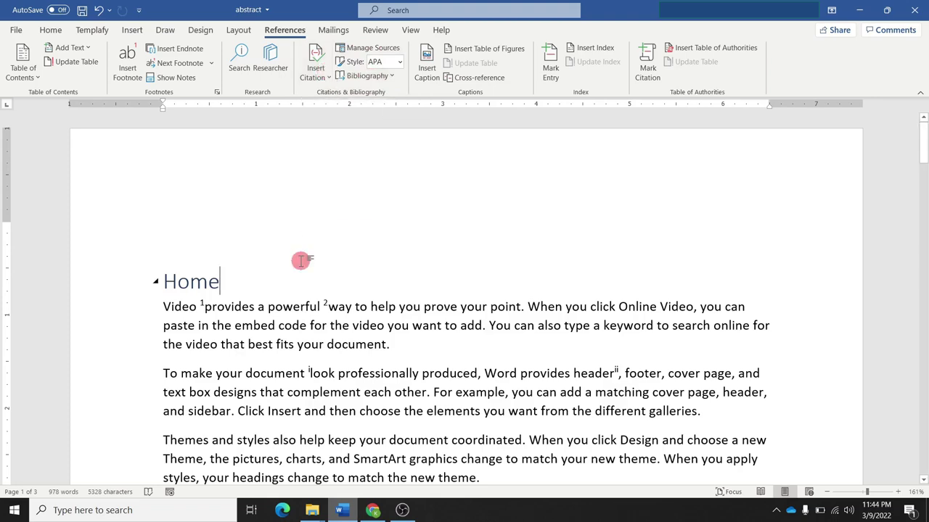
Step: Start a new empty line below the final paragraph for the citation
scroll(300, 259, "down", 4)
scroll(301, 261, "down", 8)
scroll(300, 261, "up", 5)
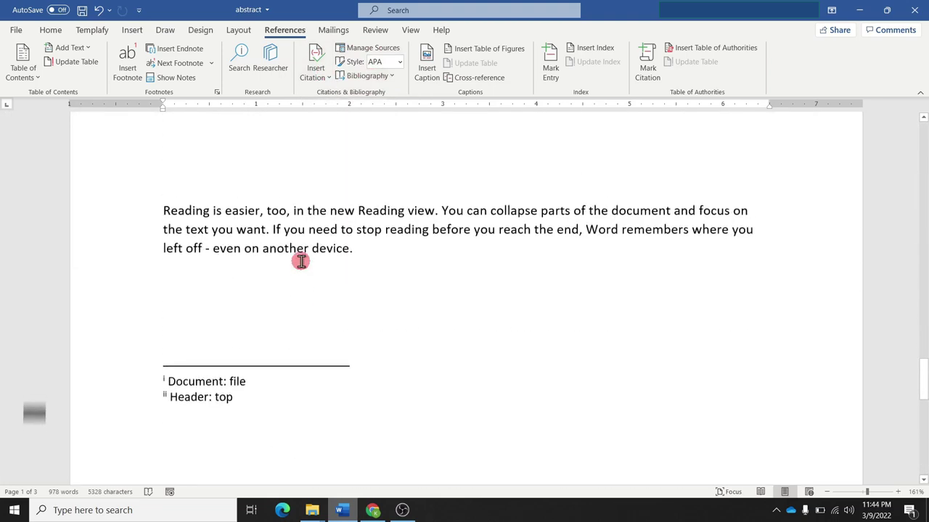
left_click(257, 277)
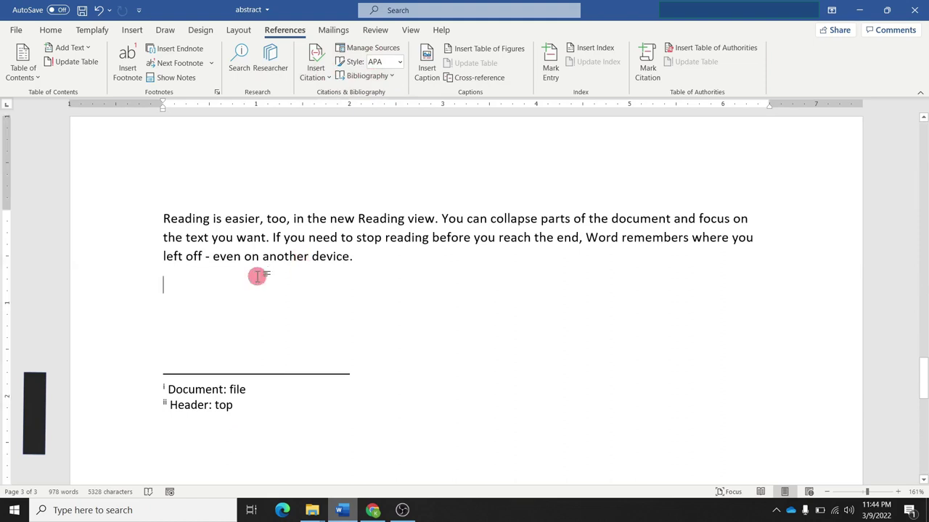
key("Return")
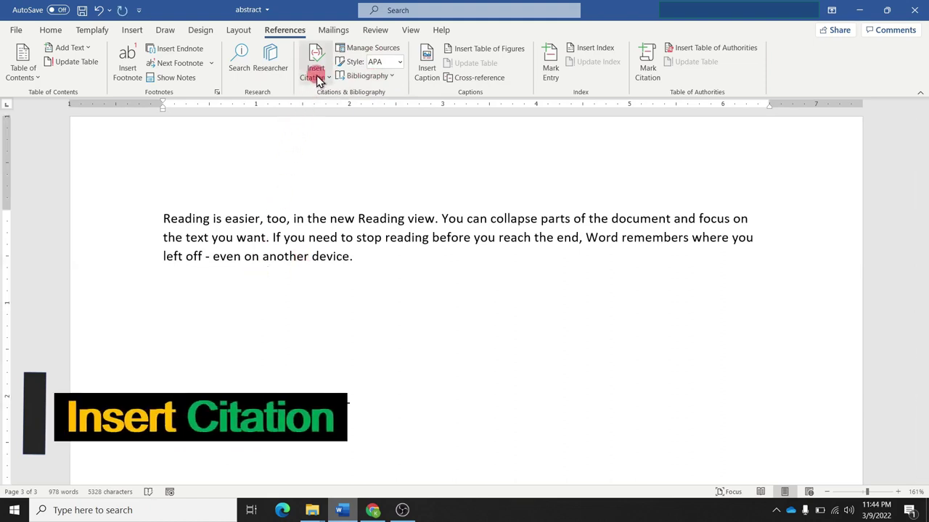
Step: Create a new 2019 Book source published in Kolkata and insert its citation
left_click(317, 78)
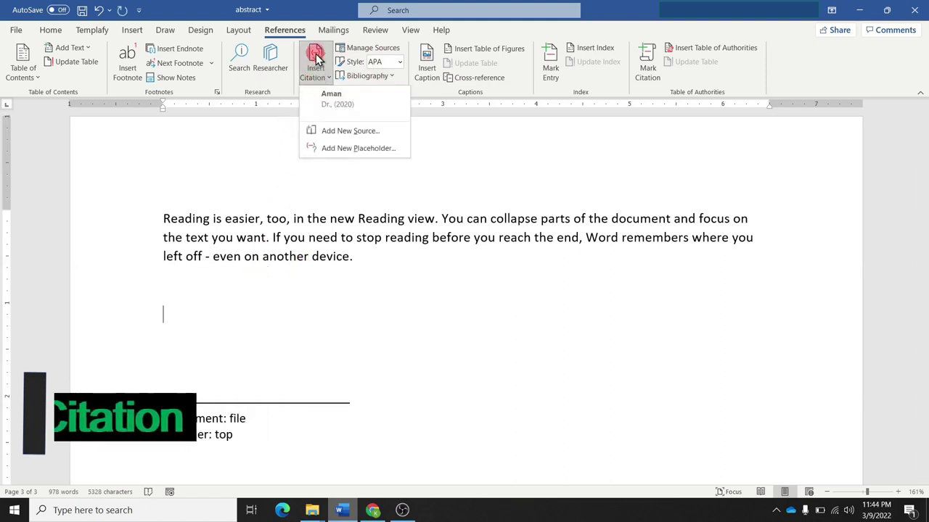
left_click(316, 58)
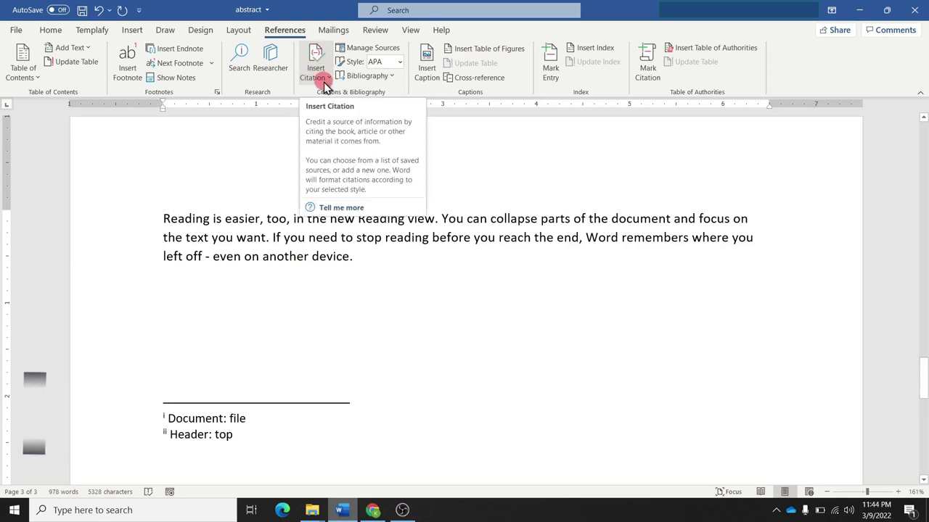
left_click(322, 63)
left_click(336, 132)
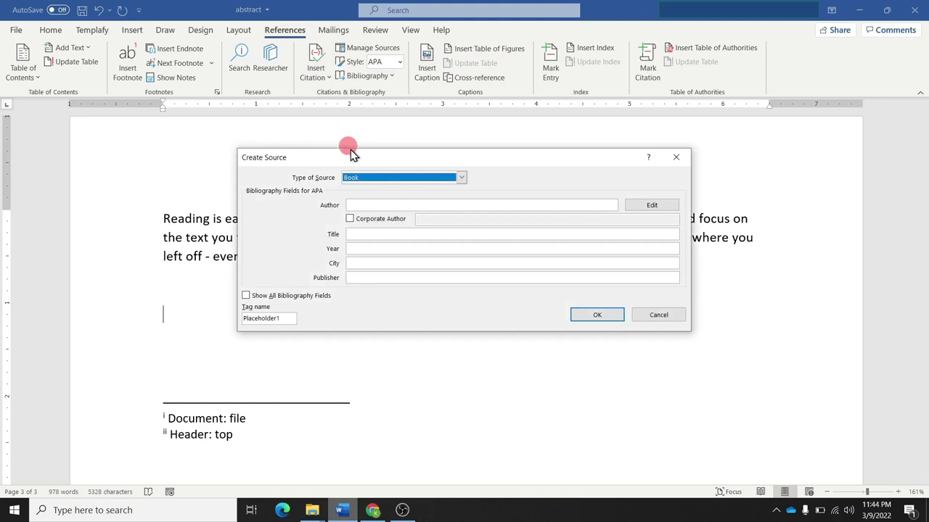
left_click(377, 205)
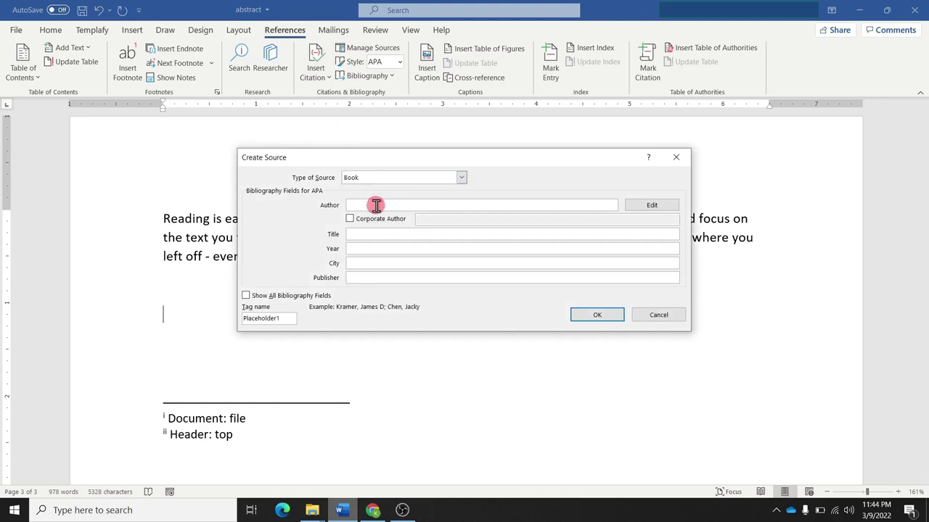
type("Raman")
left_click(370, 235)
type("Mr.")
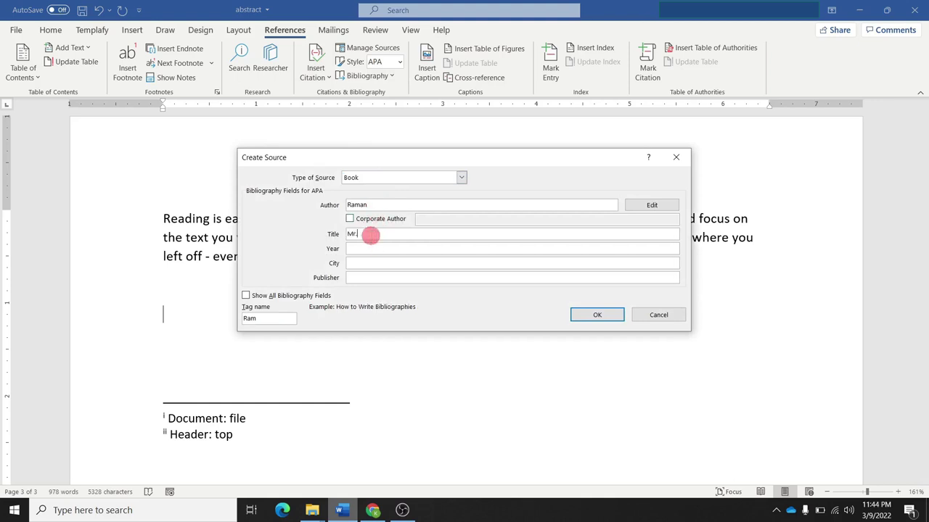
left_click(371, 248)
type("Kolkata")
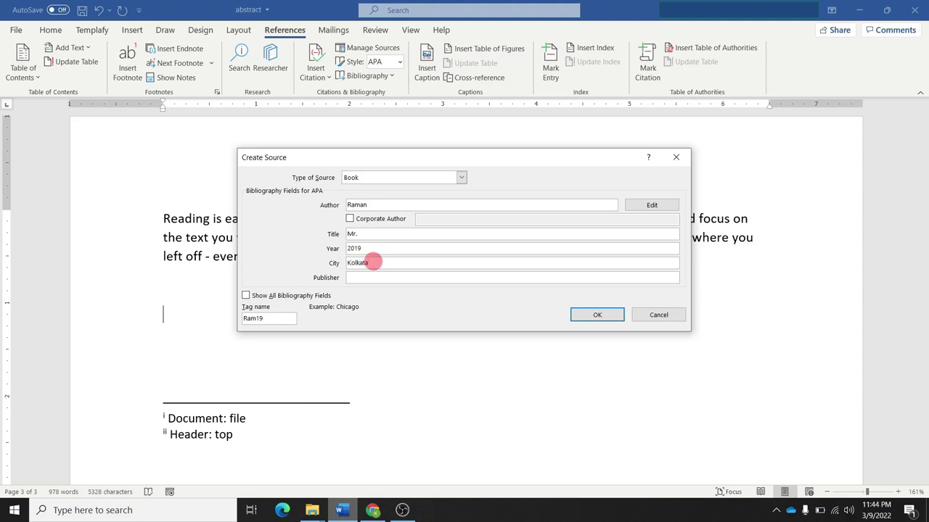
left_click(369, 275)
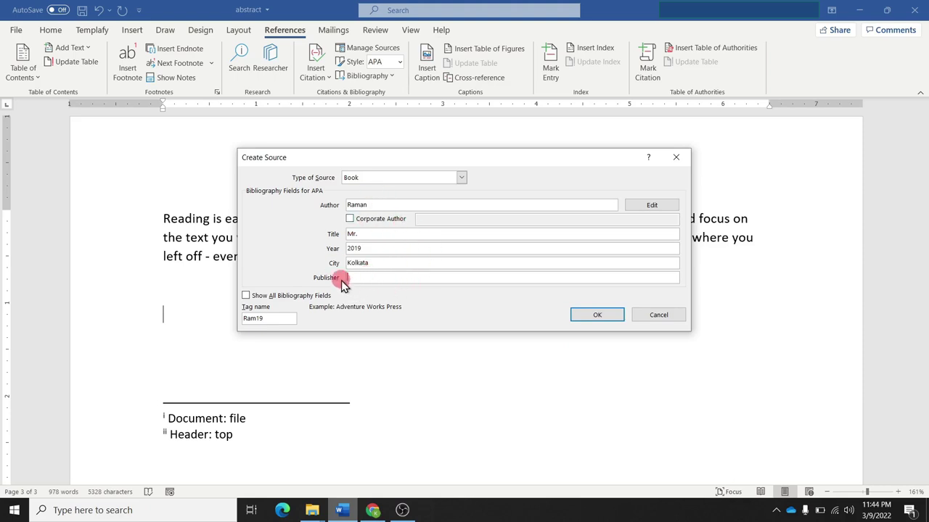
left_click(597, 314)
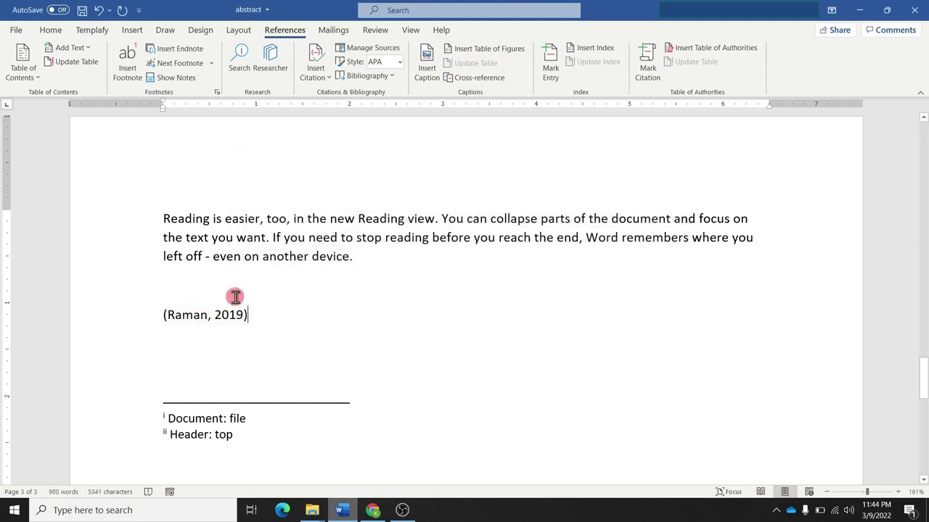
left_click(195, 330)
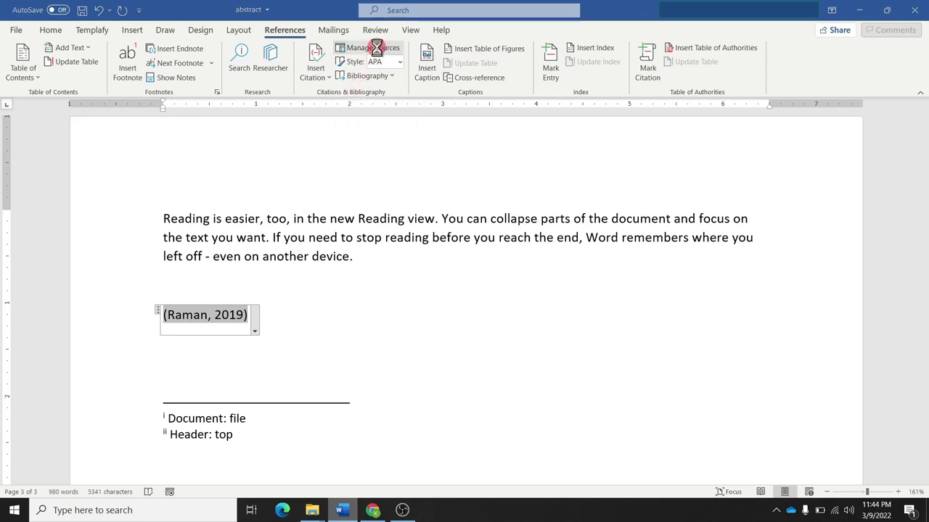
left_click(373, 48)
left_click(268, 183)
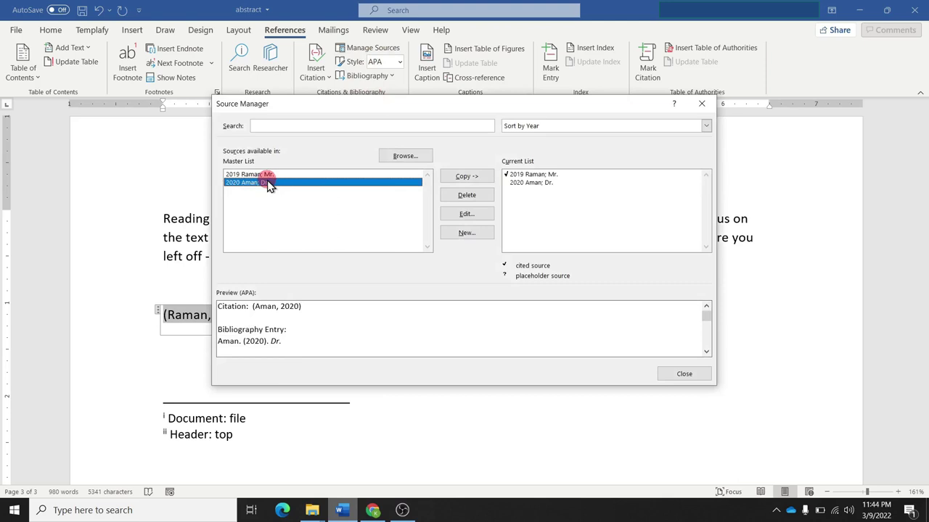
left_click(283, 175)
left_click(285, 184)
left_click(278, 175)
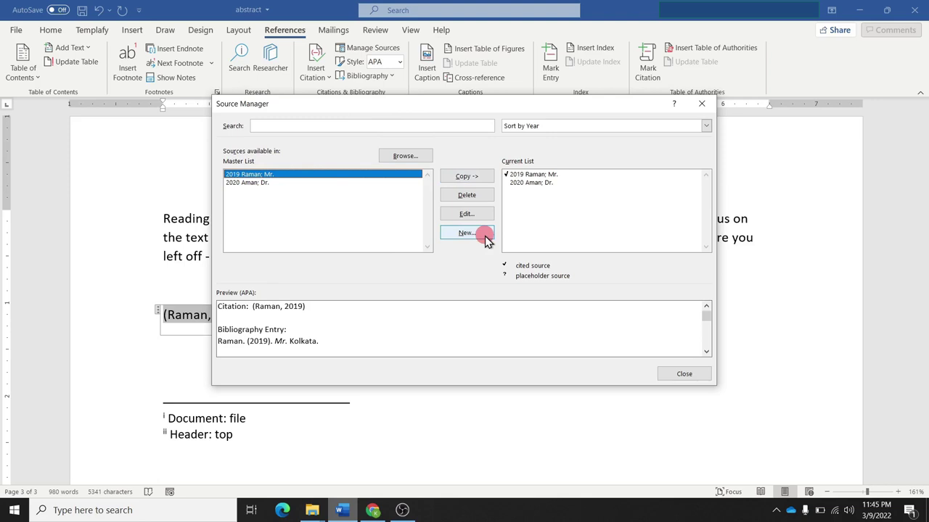
left_click(684, 375)
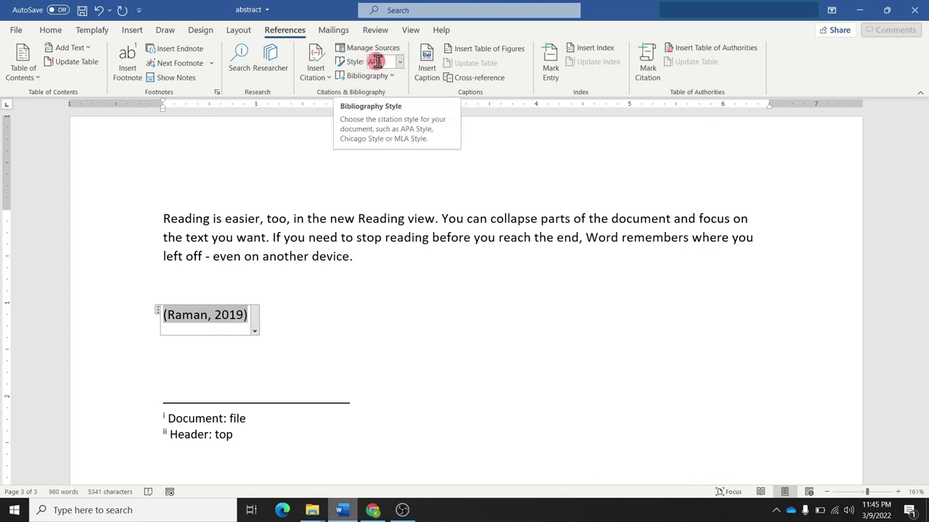
Step: Switch the citation style to Chicago, then to ISO 690 - First Element and Date
left_click(400, 62)
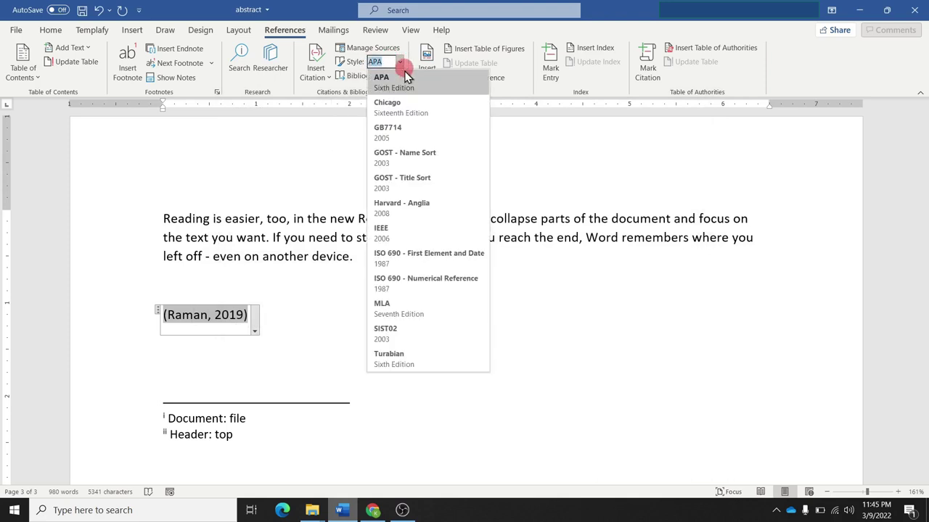
left_click(413, 114)
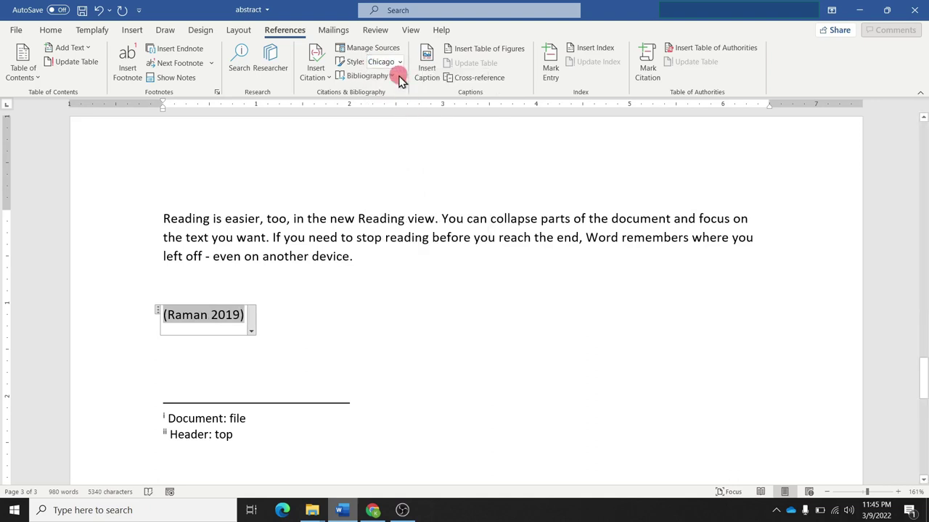
left_click(400, 64)
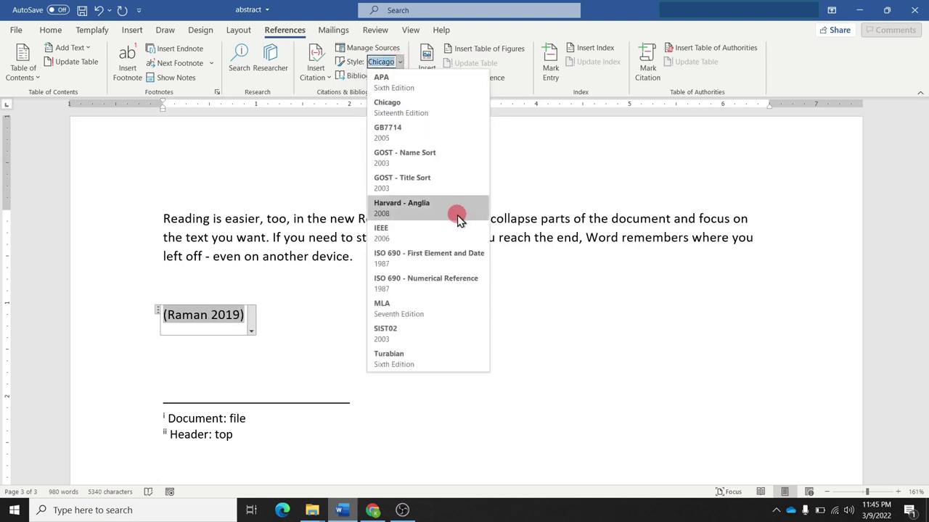
left_click(407, 266)
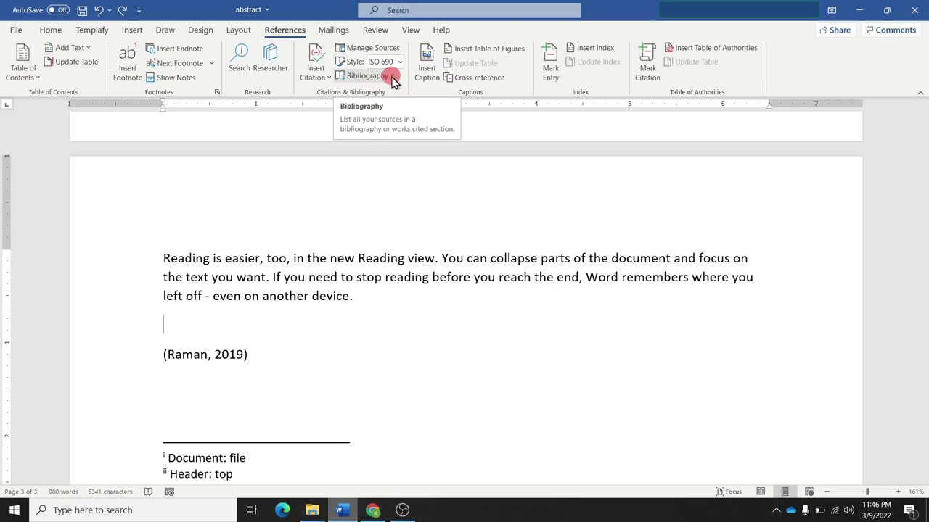
Step: Insert the built-in References bibliography on the empty line above Home
scroll(338, 264, "up", 3)
scroll(338, 264, "up", 10)
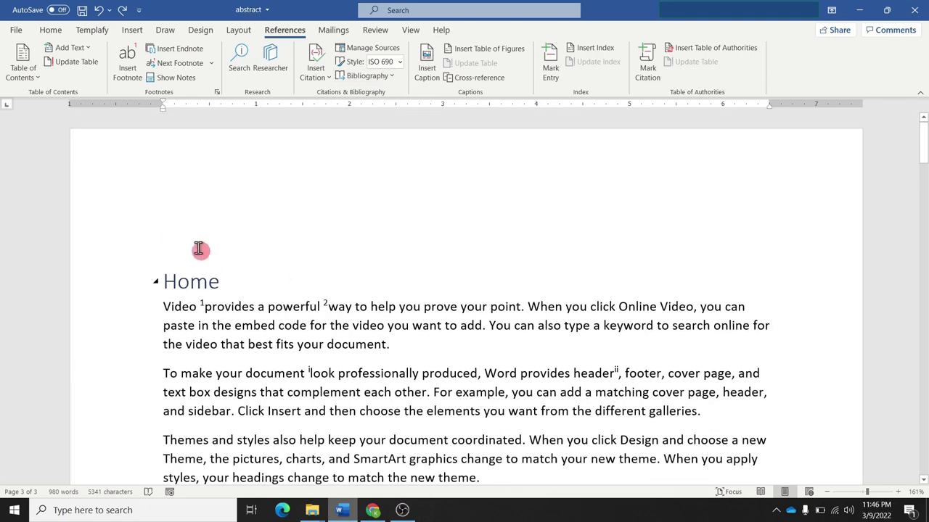
left_click(171, 207)
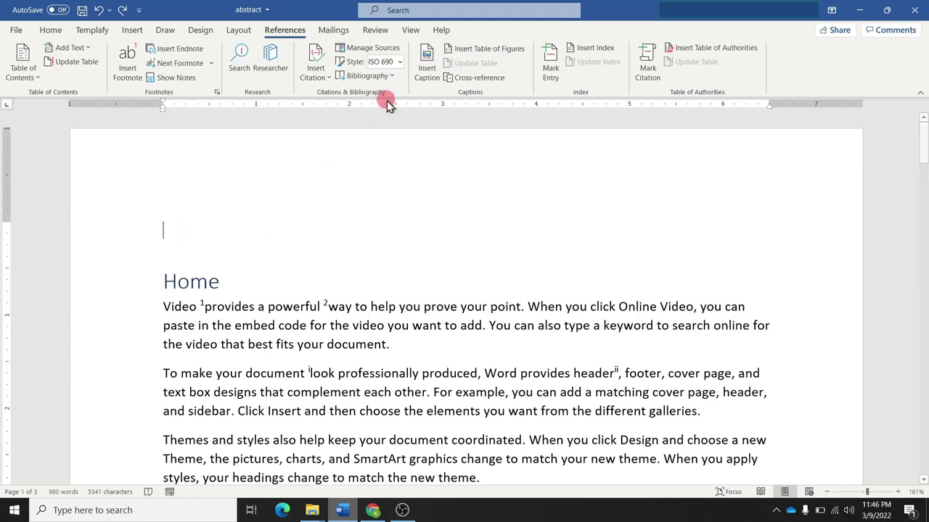
left_click(391, 76)
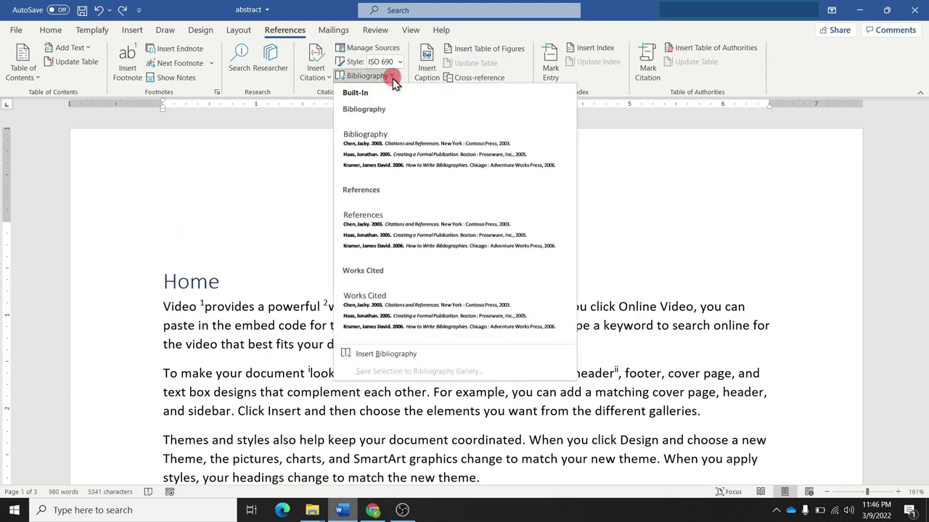
left_click(407, 228)
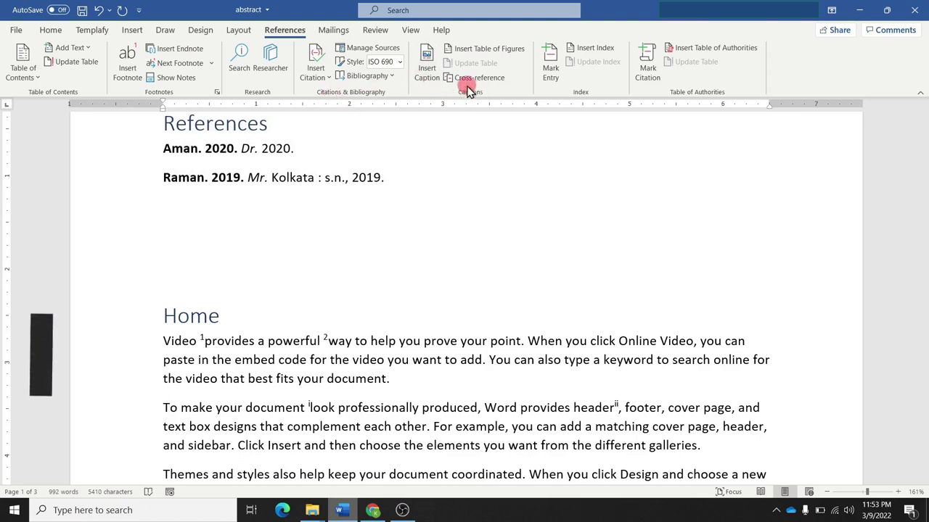
Step: Review the available labels in the Insert Caption dialog, then cancel without adding a caption
left_click(429, 64)
left_click(560, 233)
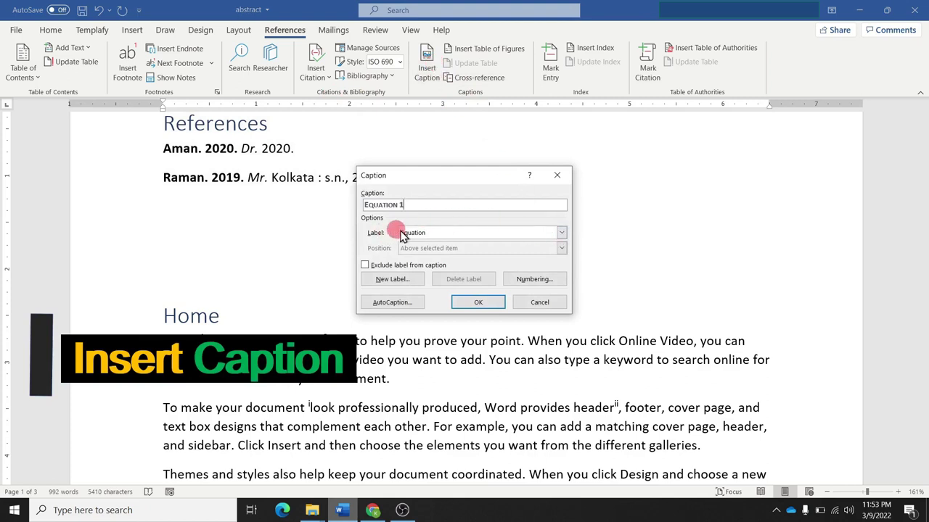
left_click(561, 233)
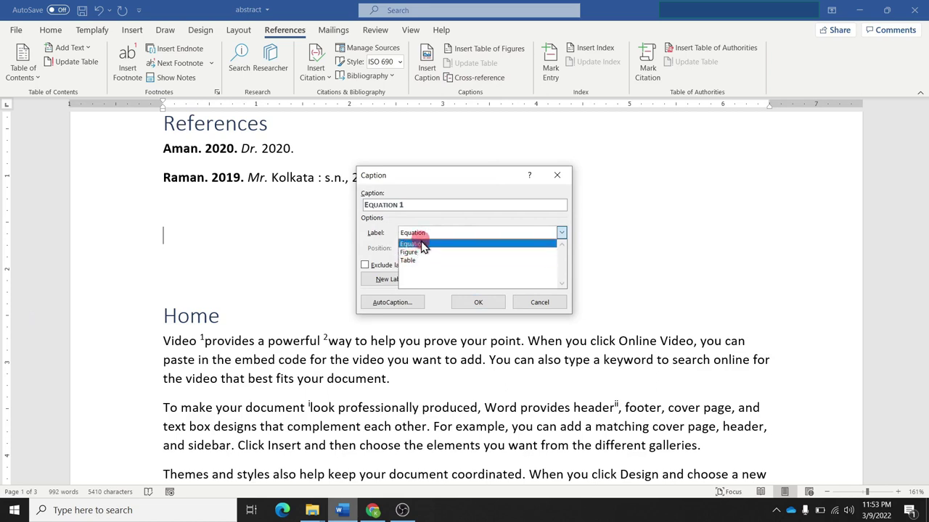
left_click(549, 306)
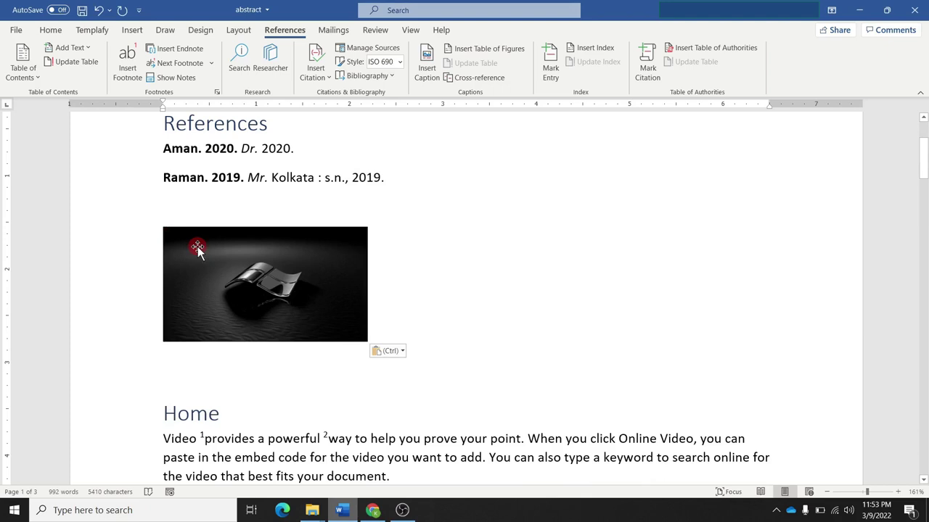
Step: Move the logo picture down one line, leaving a blank line below the References list
left_click(197, 247)
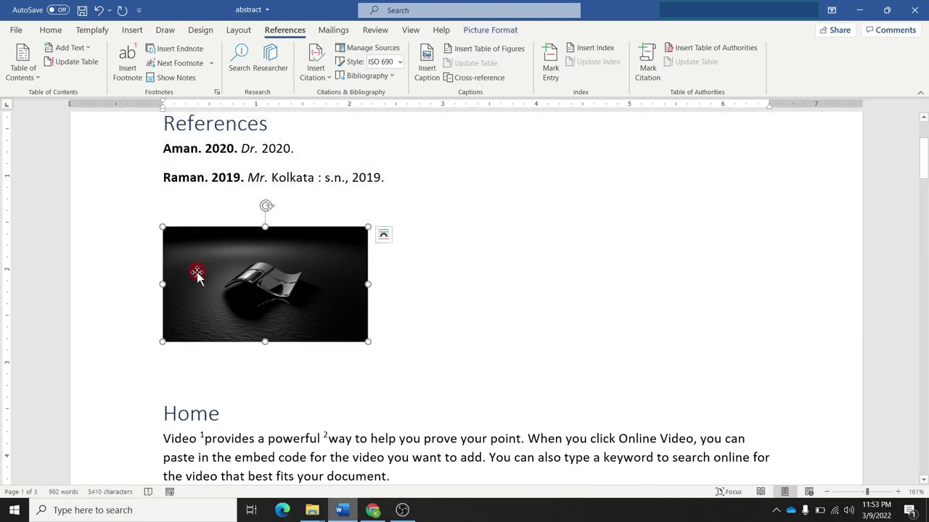
key("ctrl+x")
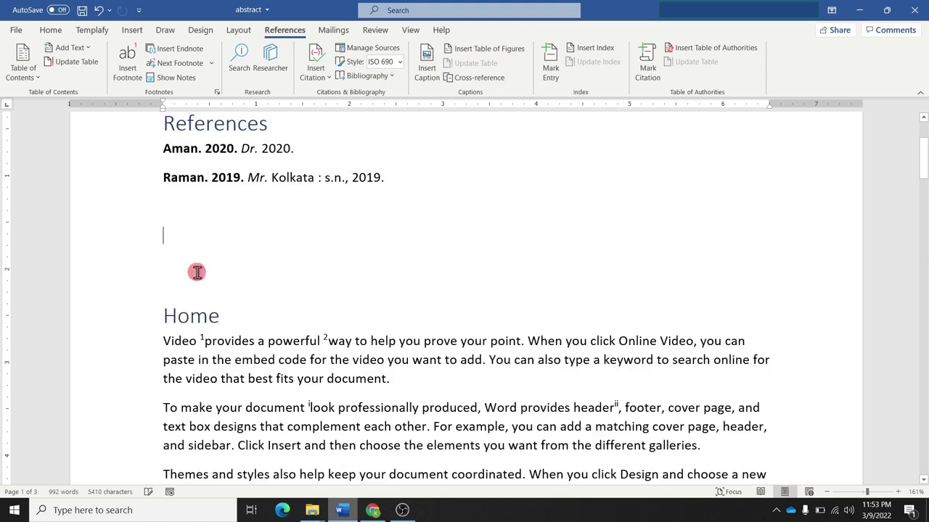
key("Return")
key("ctrl+v")
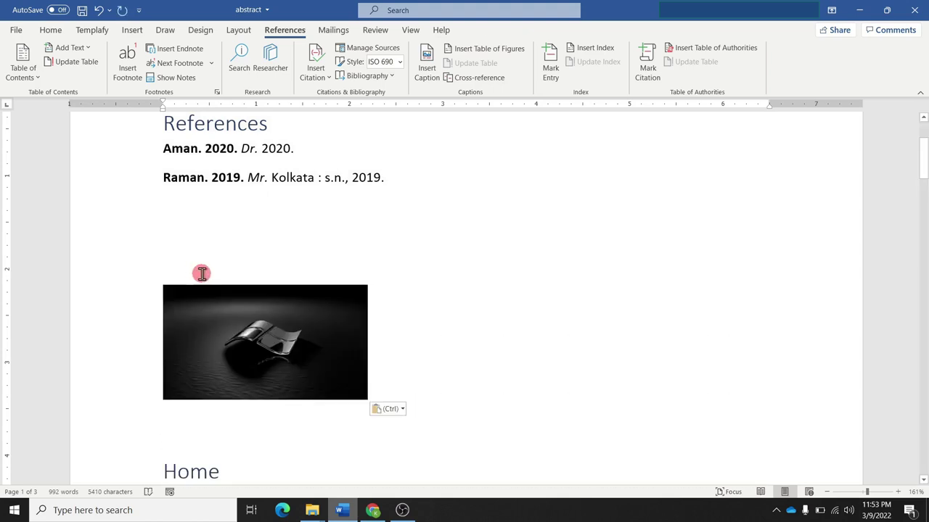
Step: Caption the wallpaper picture 'Figure 1: Wallpaper' using the Figure label
left_click(427, 64)
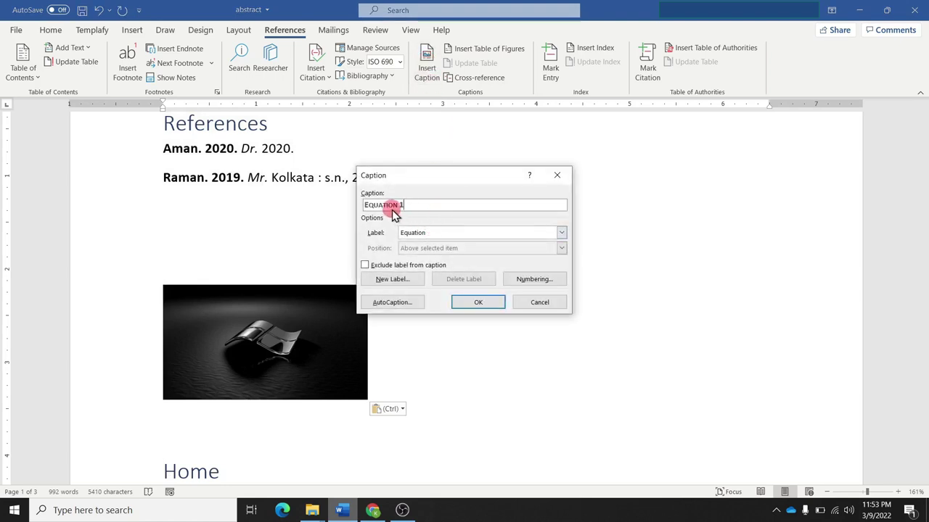
left_click(562, 233)
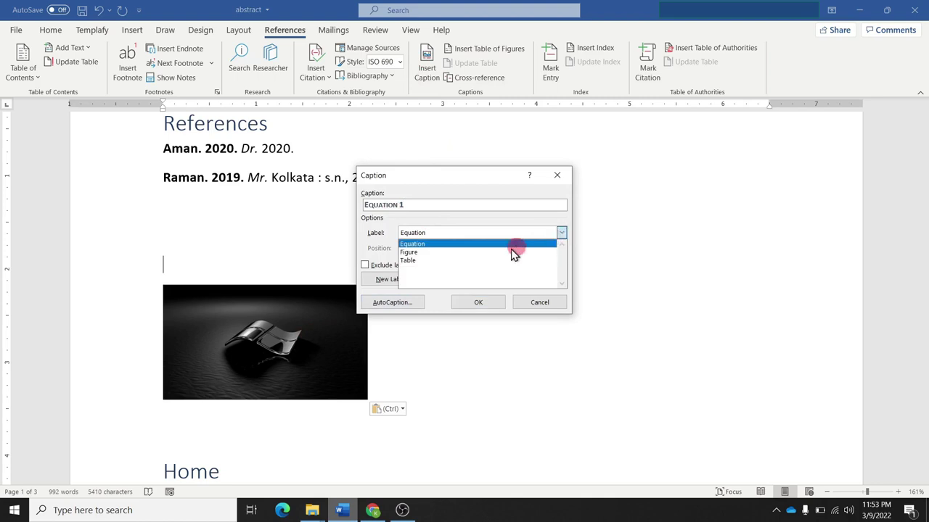
left_click(476, 250)
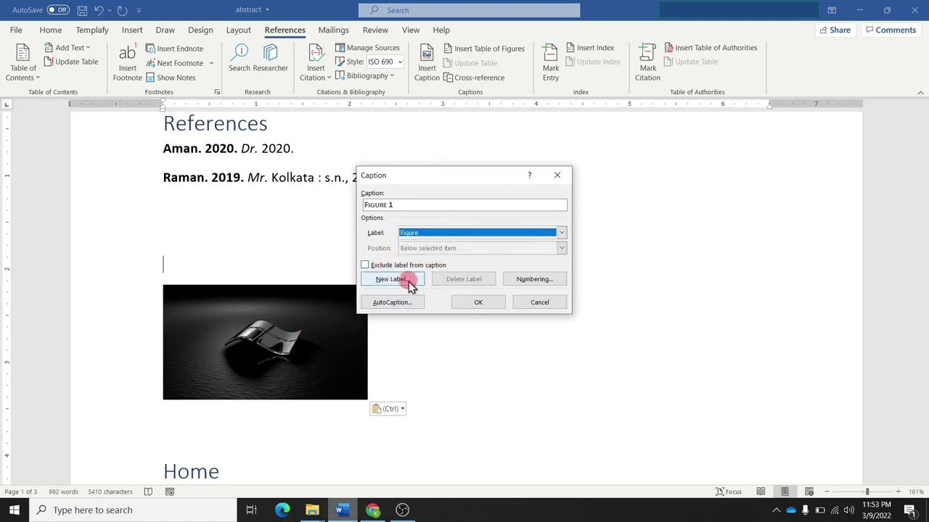
left_click(415, 204)
type(": Wallpaper")
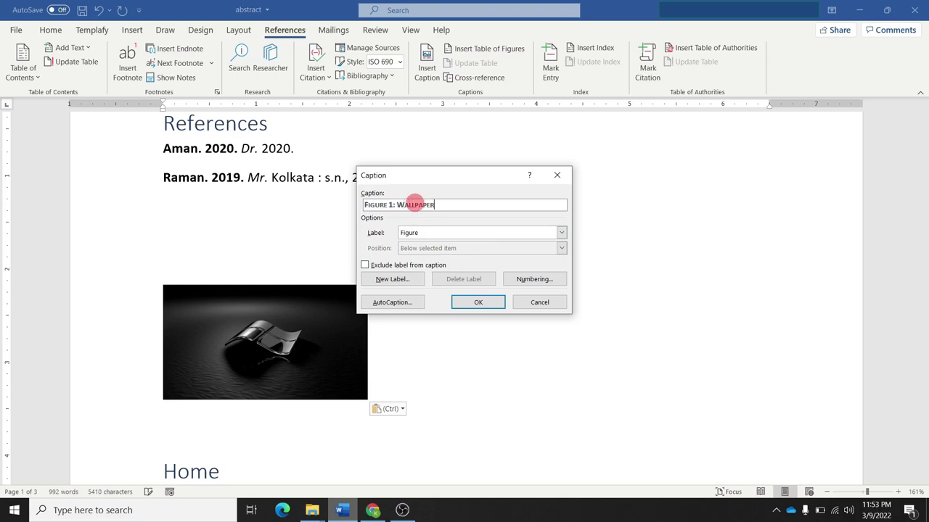
left_click(475, 302)
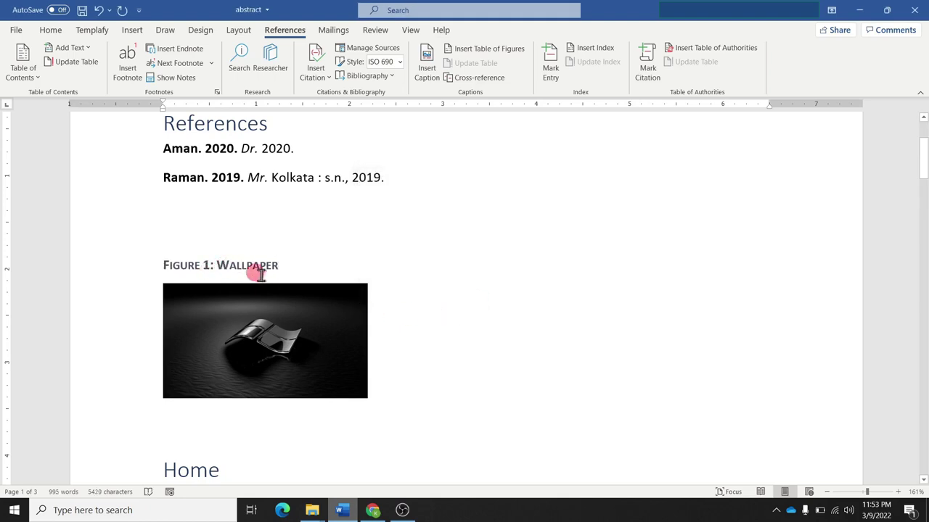
Step: Paste a second copy of the wallpaper image on a new line above (Raman, 2019)
left_click(395, 389)
key("Return")
scroll(395, 389, "down", 3)
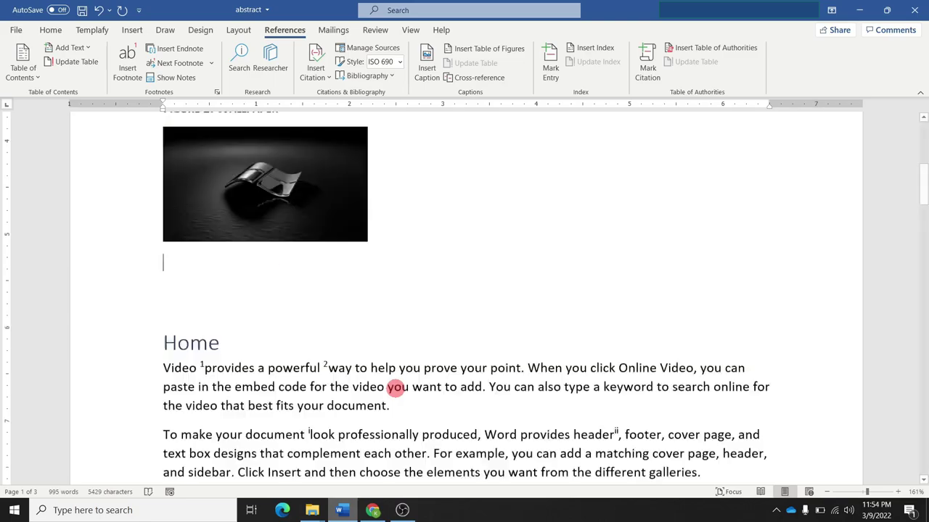
scroll(395, 389, "down", 3)
scroll(395, 389, "down", 3)
scroll(394, 385, "down", 3)
scroll(394, 385, "down", 3)
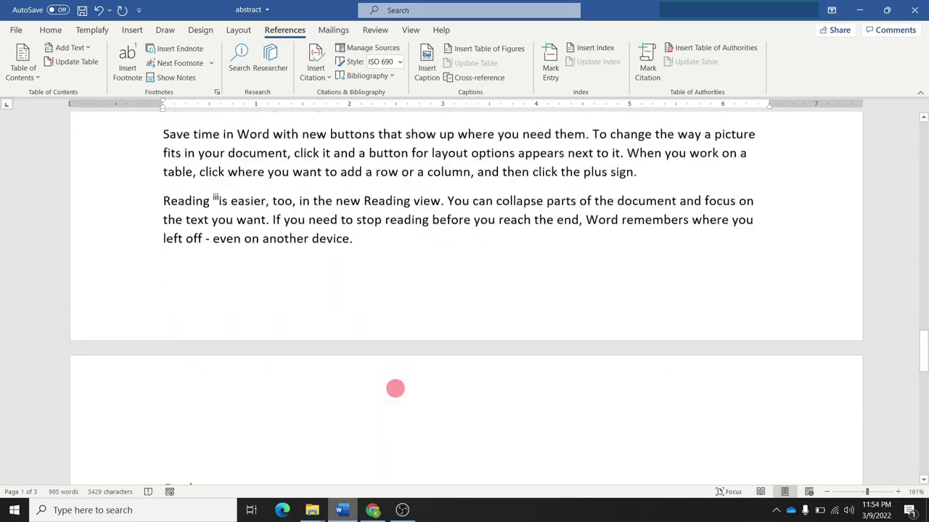
left_click(251, 291)
key("Return")
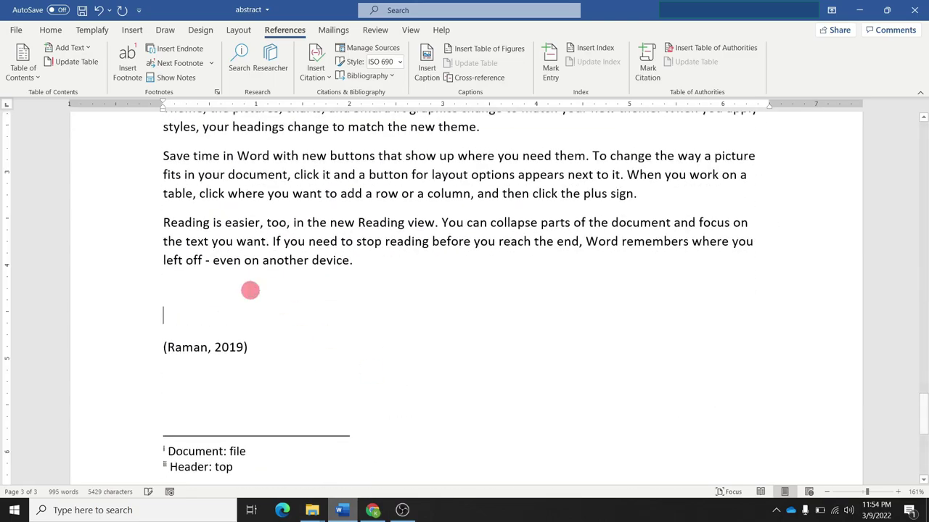
key("ctrl+v")
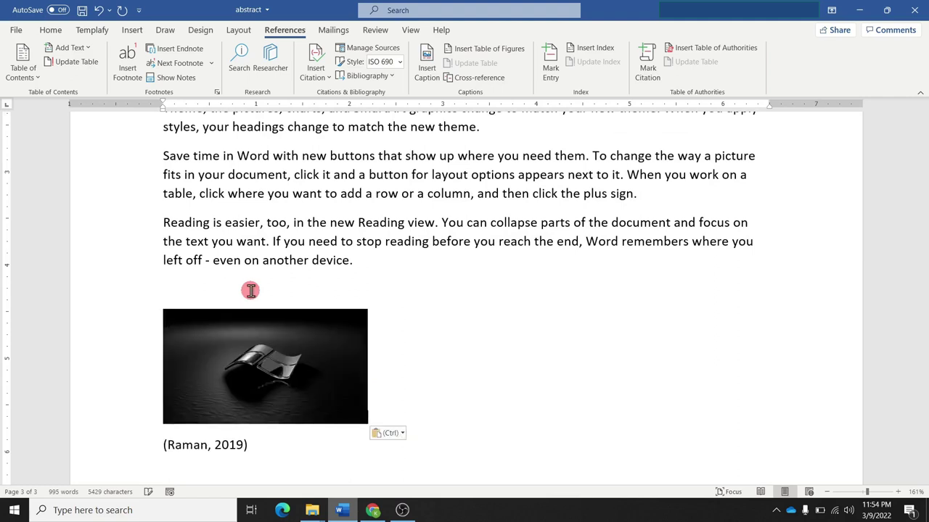
Step: Caption the new image 'Figure 2: Wallpaper2'
left_click(330, 393)
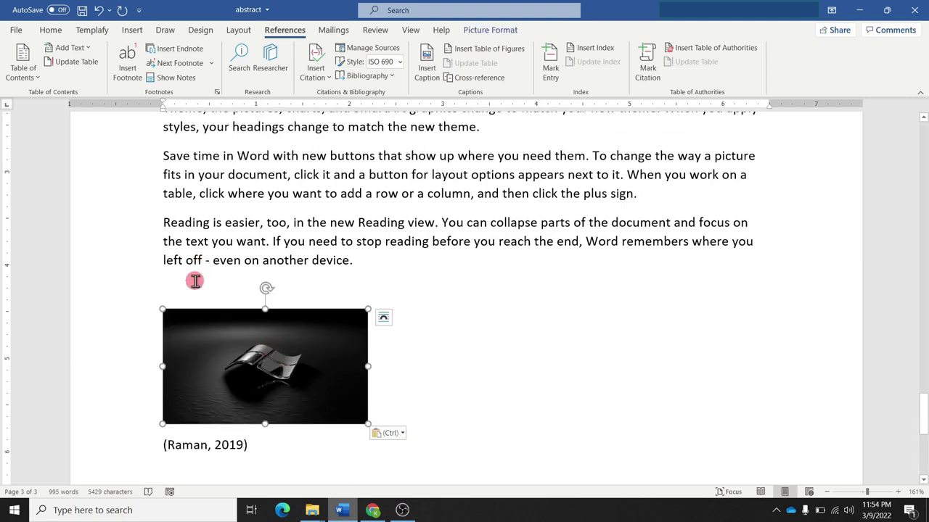
left_click(193, 289)
left_click(425, 67)
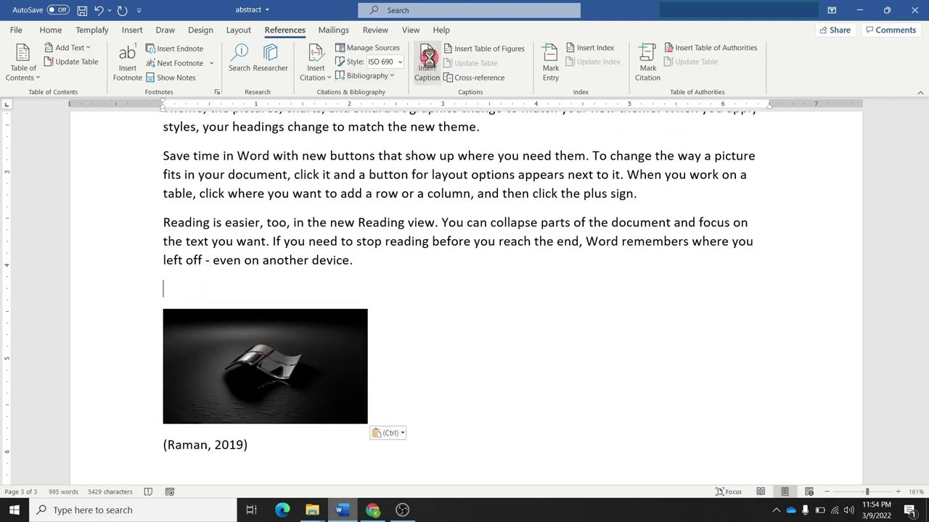
left_click(415, 205)
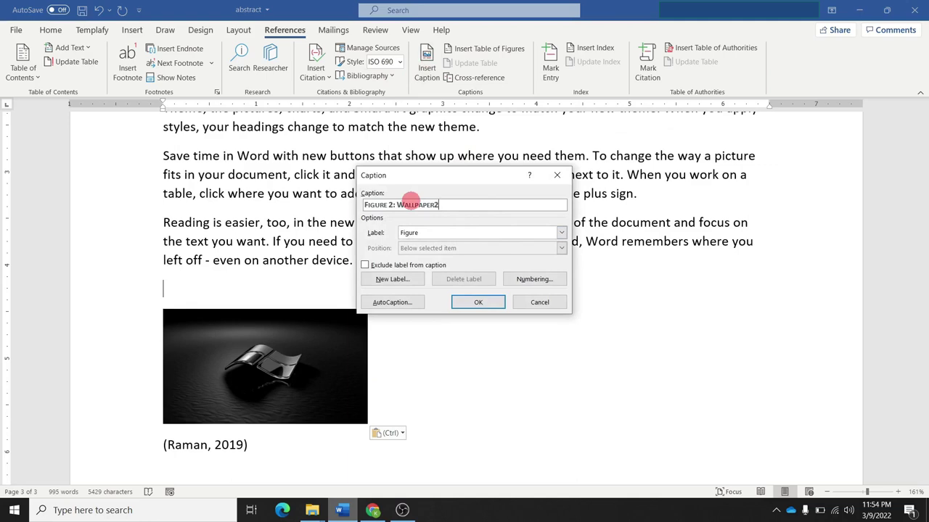
left_click(477, 301)
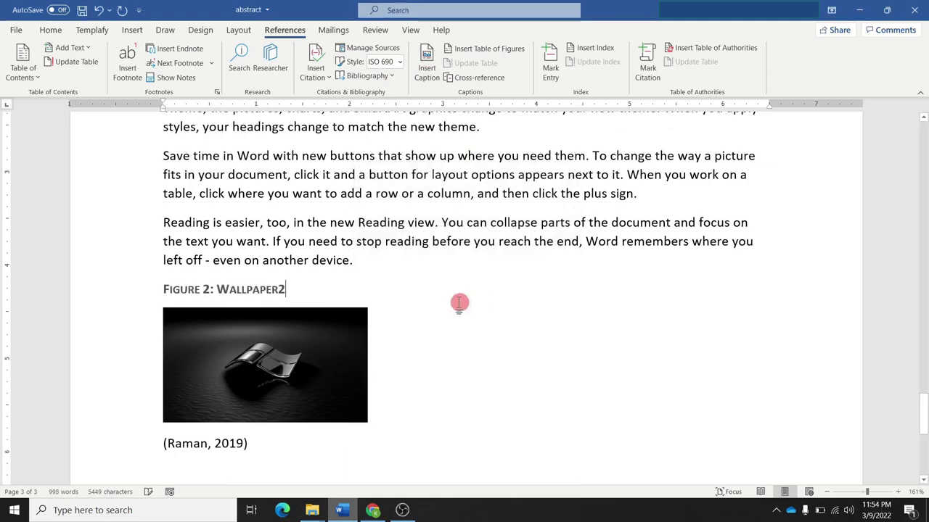
Step: Add an empty line below the References entries for the figure list
scroll(391, 251, "up", 10)
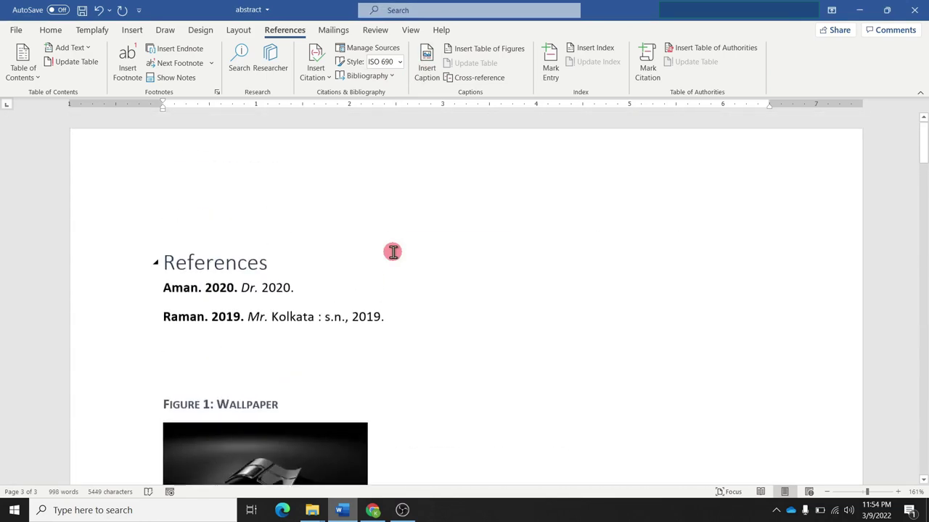
left_click(178, 370)
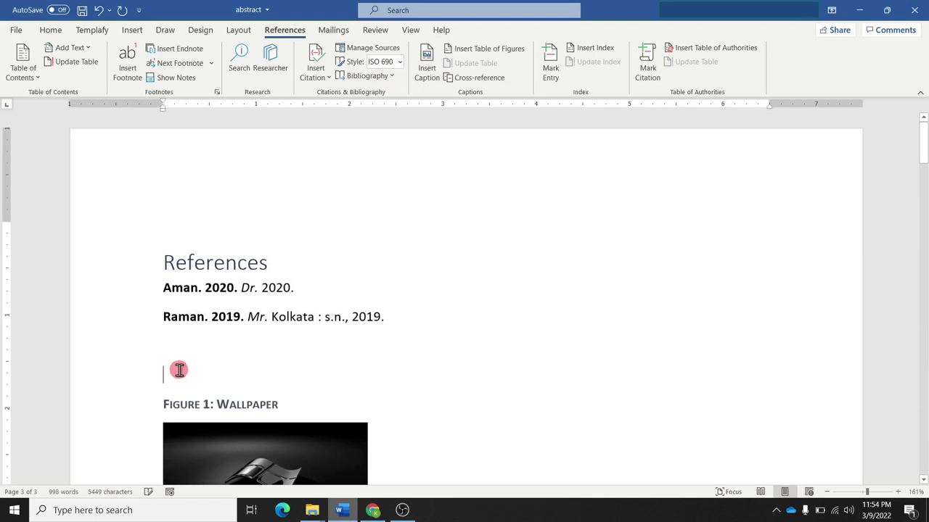
key("Return")
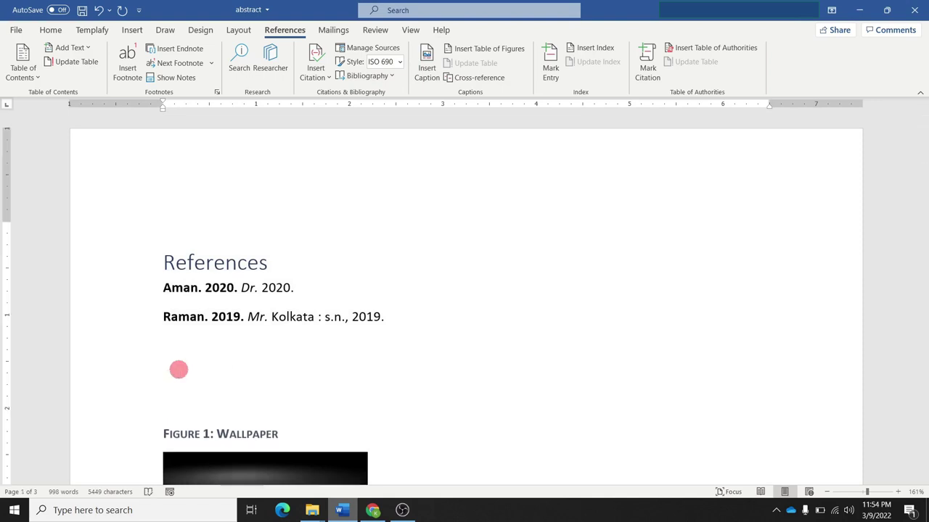
Step: Insert a table of figures using the Figure caption label, listing Figure 1 and Figure 2
left_click(473, 57)
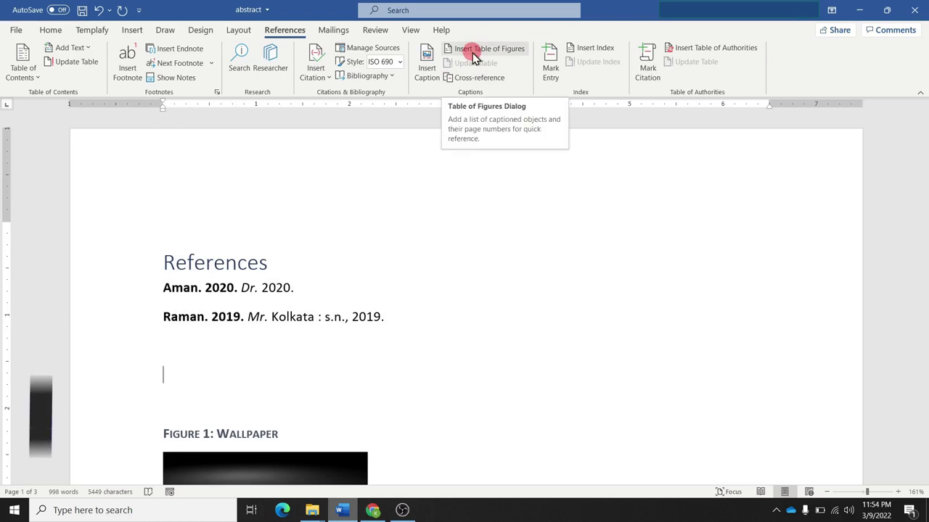
left_click(473, 56)
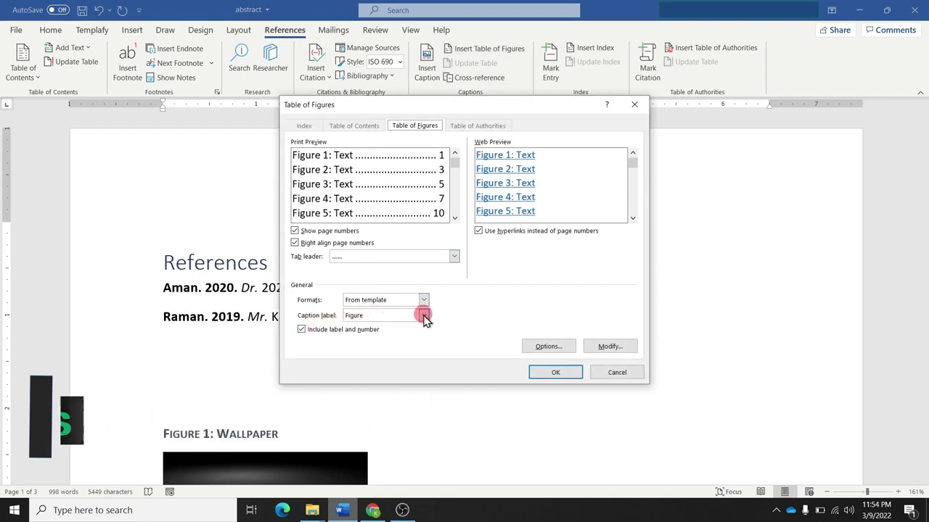
left_click(423, 317)
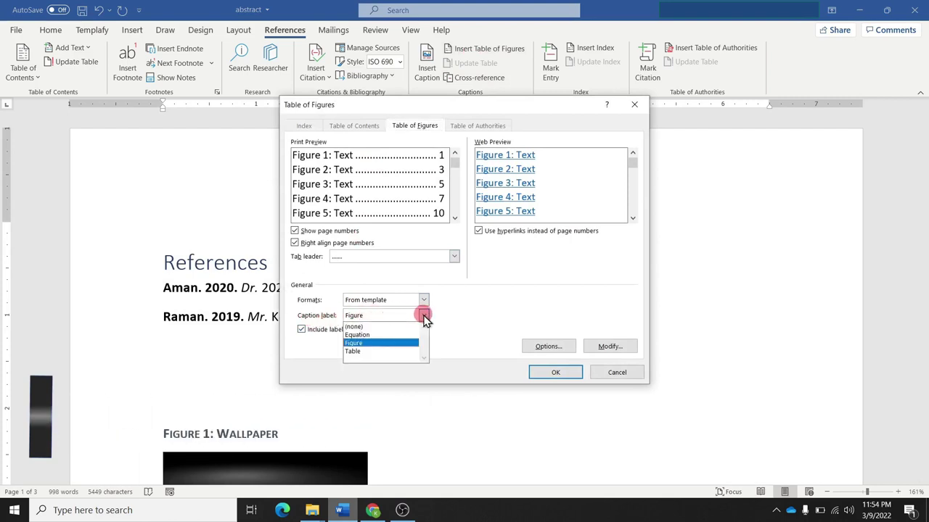
left_click(385, 336)
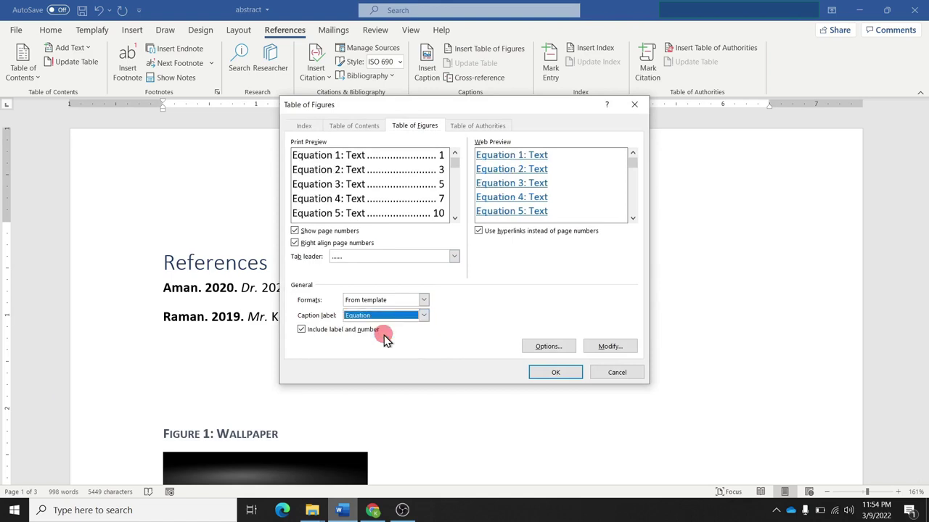
left_click(423, 316)
left_click(377, 353)
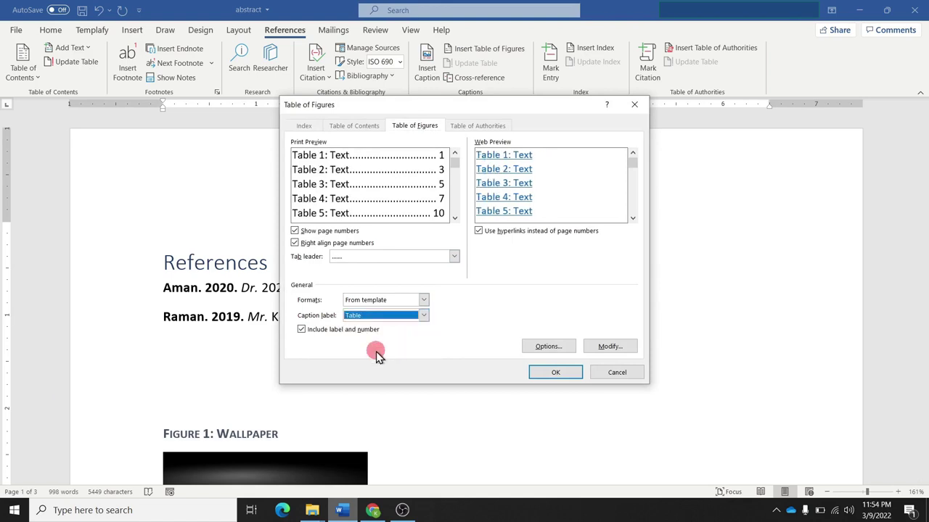
left_click(425, 317)
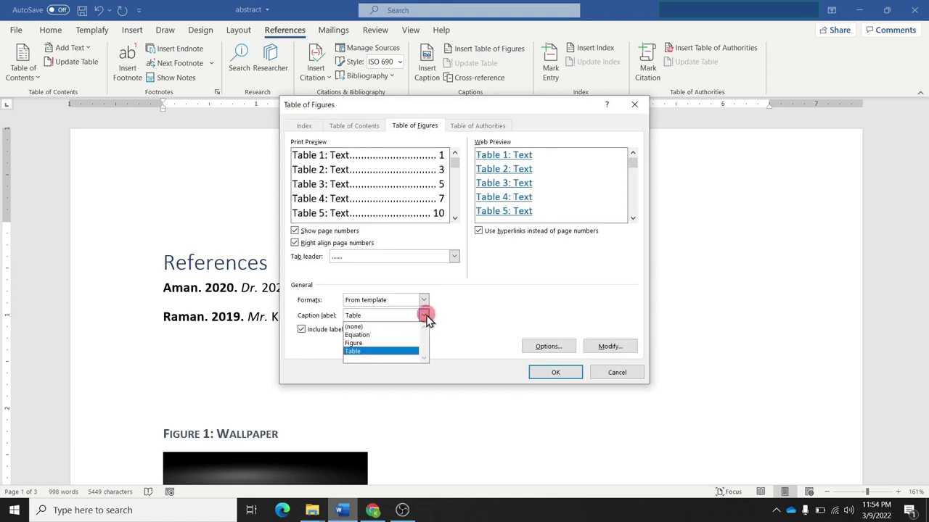
left_click(371, 344)
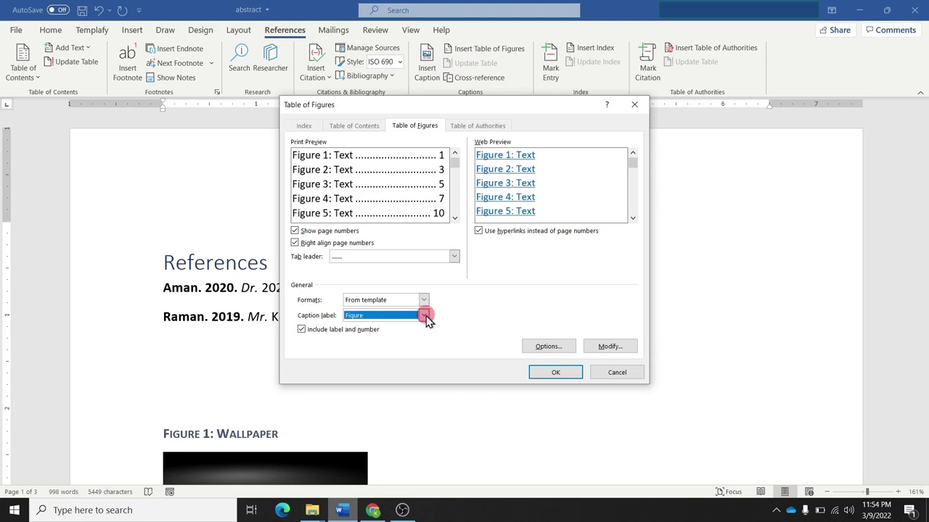
left_click(540, 372)
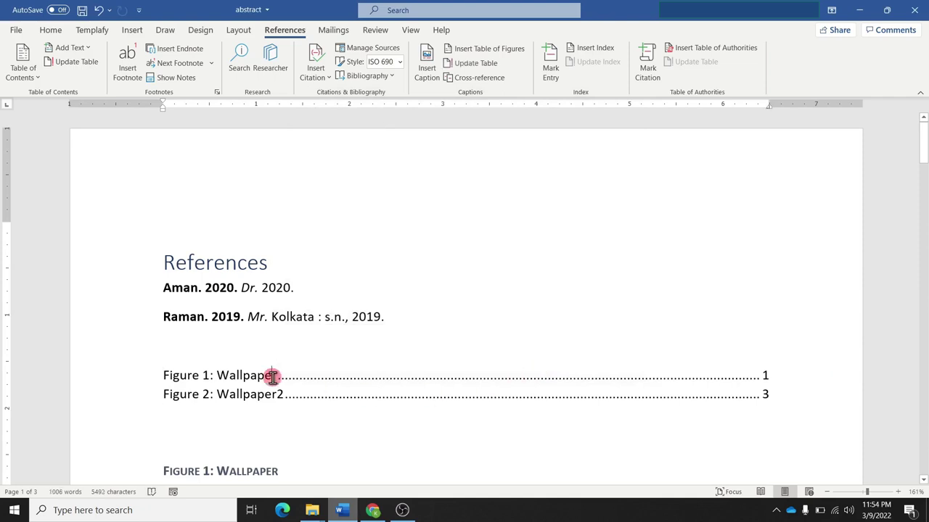
scroll(283, 445, "down", 1)
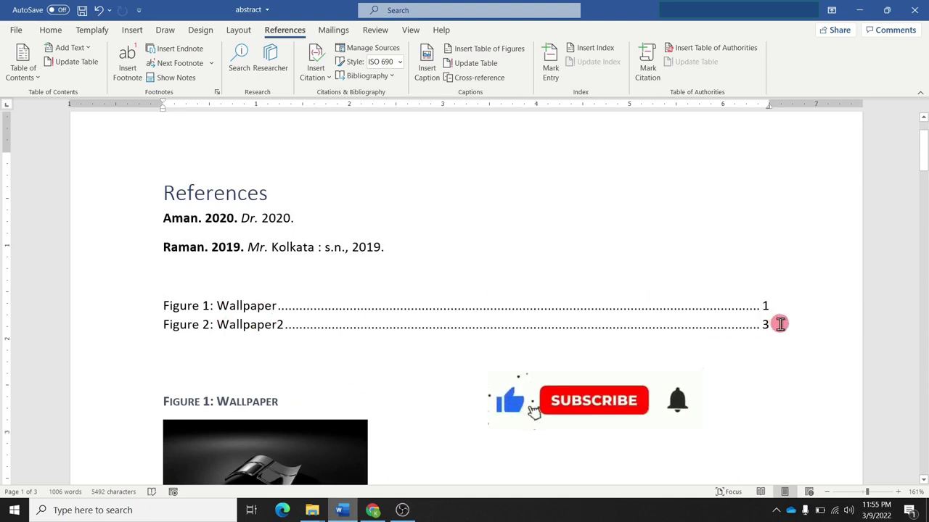
Step: Add a blank line below the figure list and put the caret above the empty 3x3 table
left_click(229, 280)
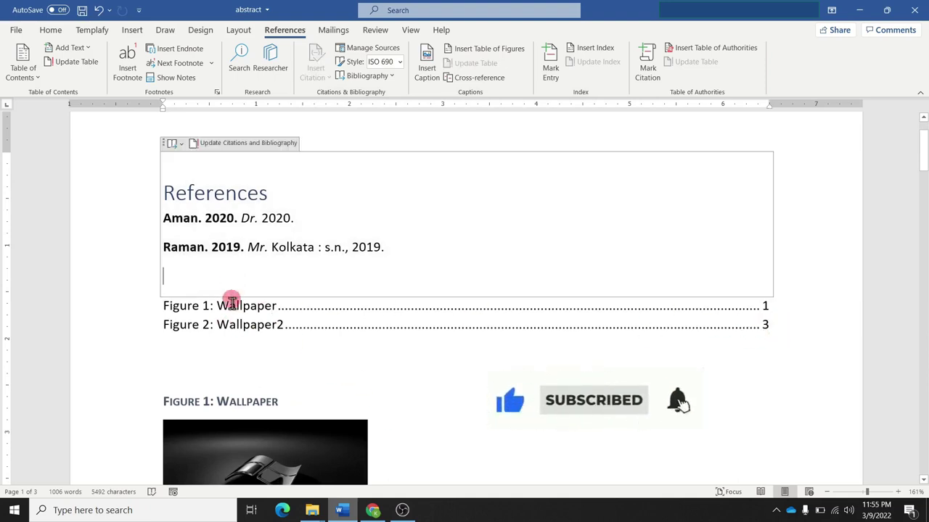
left_click(213, 308)
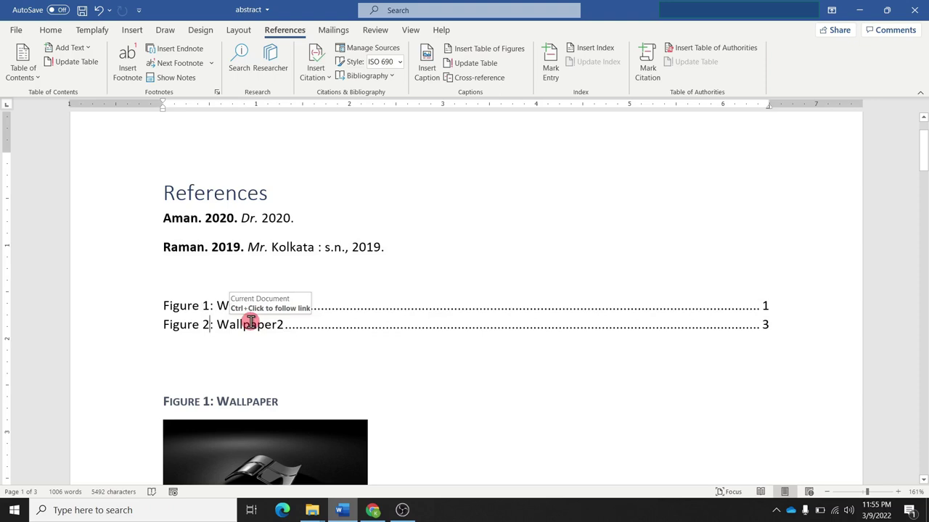
left_click(242, 358)
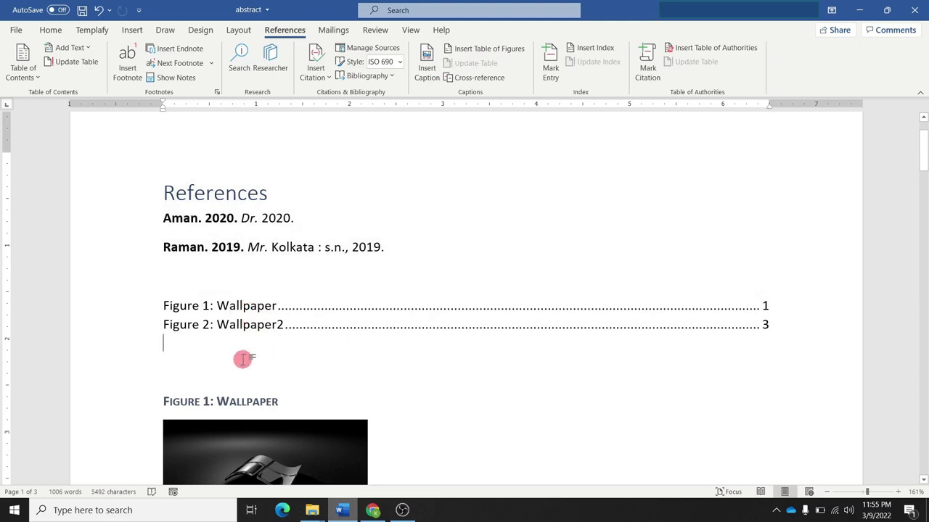
key("Return")
key("Return")
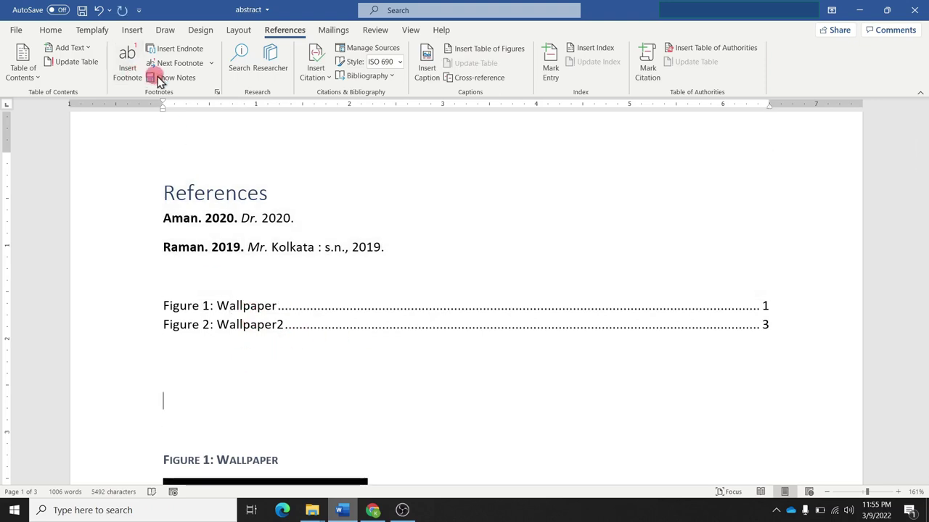
left_click(130, 31)
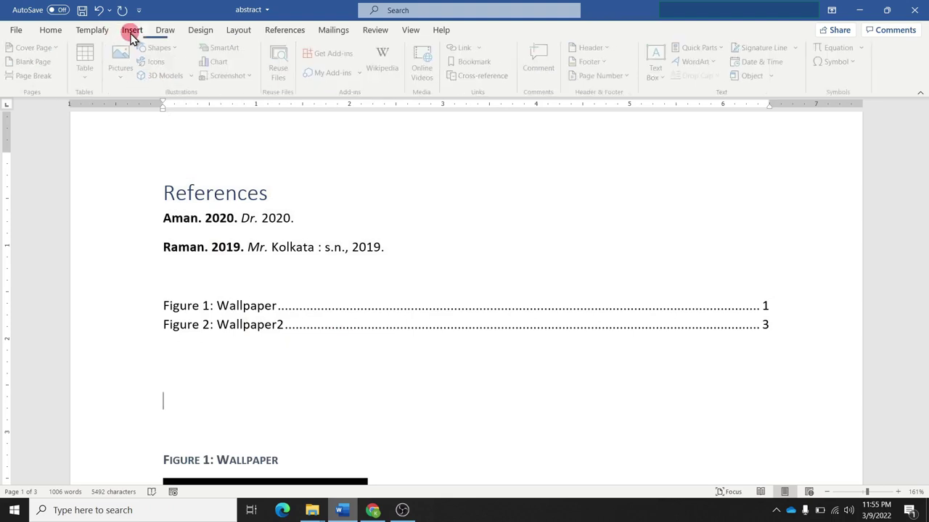
left_click(93, 80)
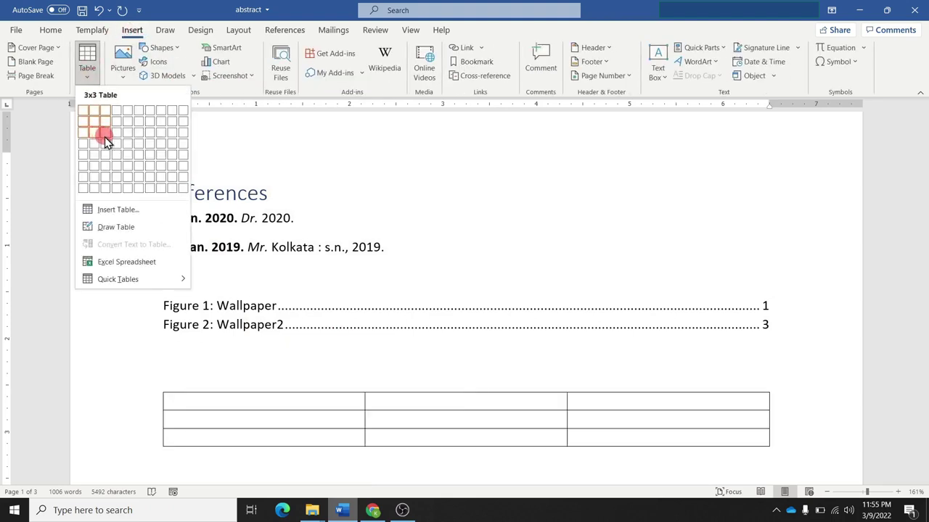
key("Escape")
left_click(218, 377)
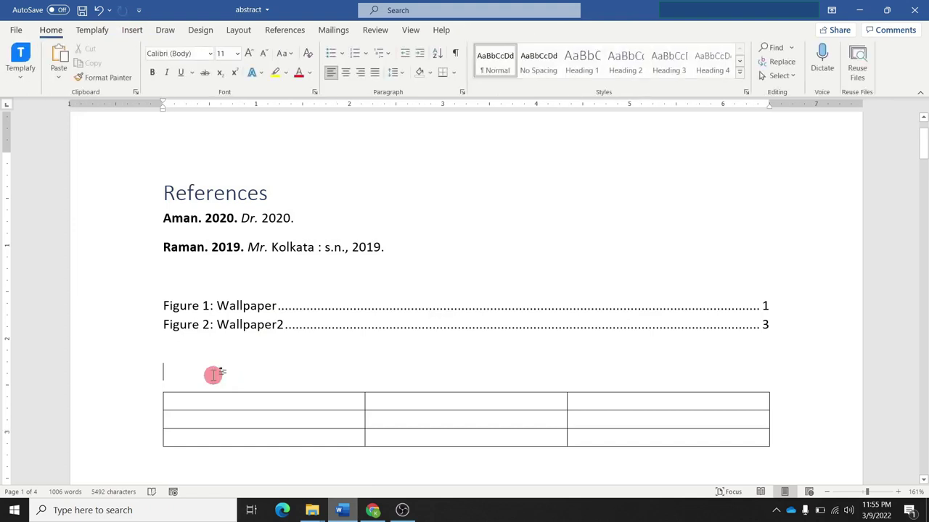
type("T")
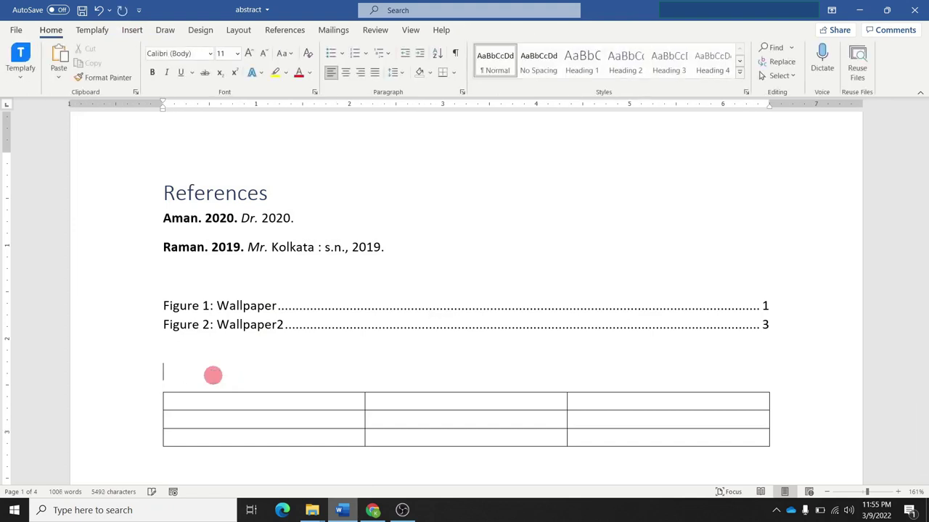
Step: Caption the empty table 'Table 1: demo table1' using the Table label
left_click(284, 28)
left_click(425, 67)
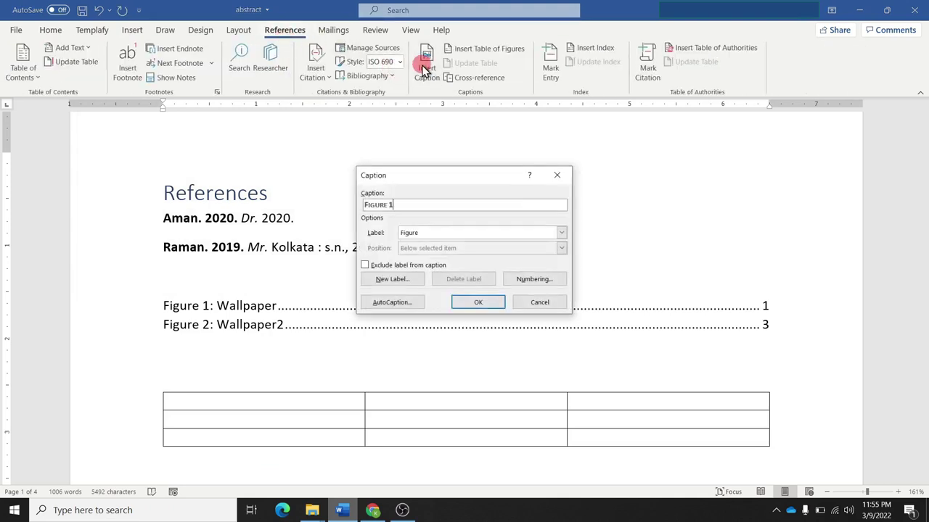
left_click(561, 233)
left_click(493, 258)
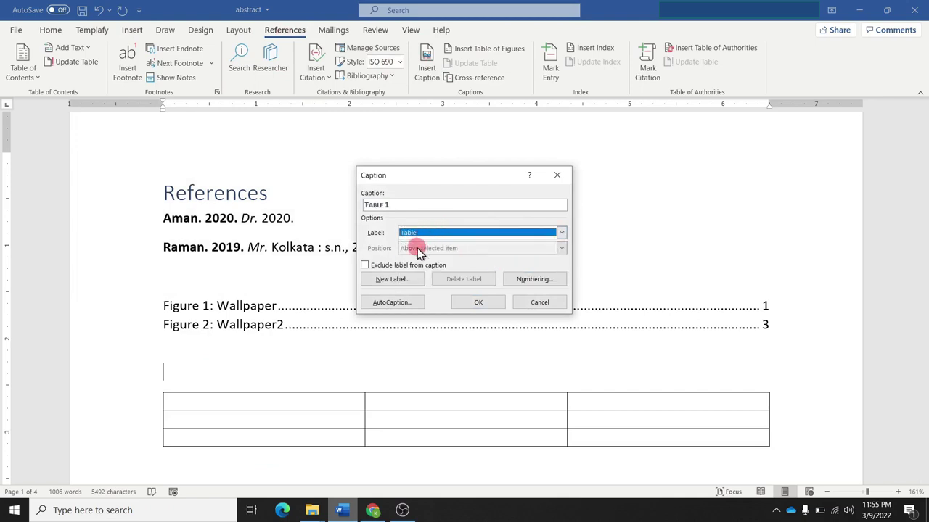
left_click(399, 204)
type(": Demo Table1")
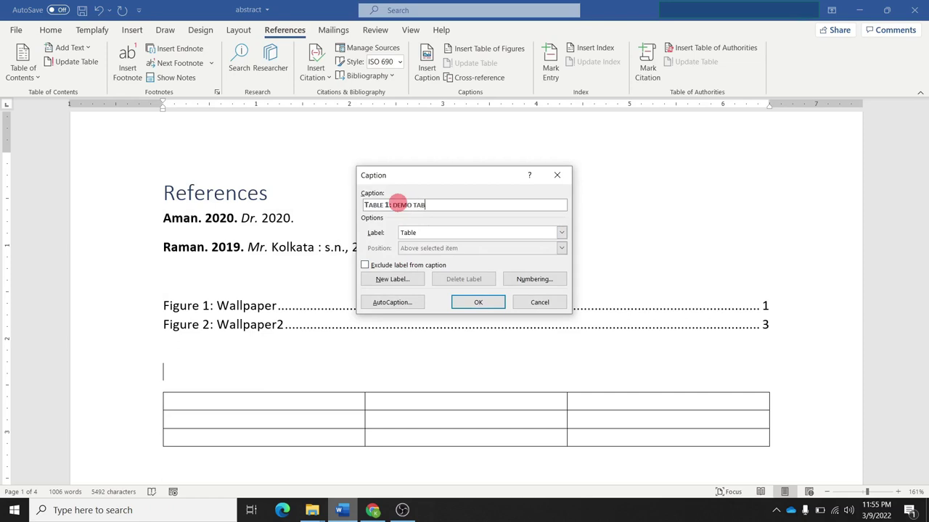
left_click(478, 303)
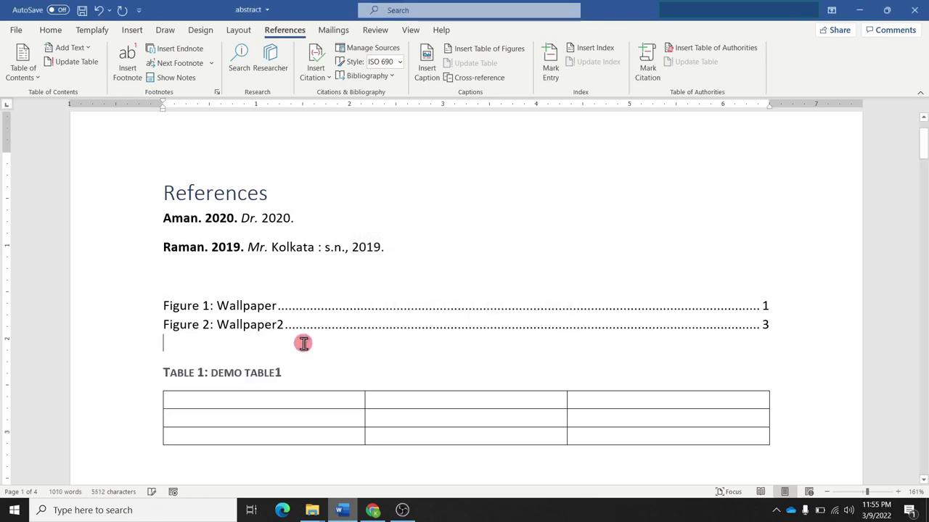
Step: Add two blank lines above the caption and open the Table of Figures settings
key("Return")
key("Return")
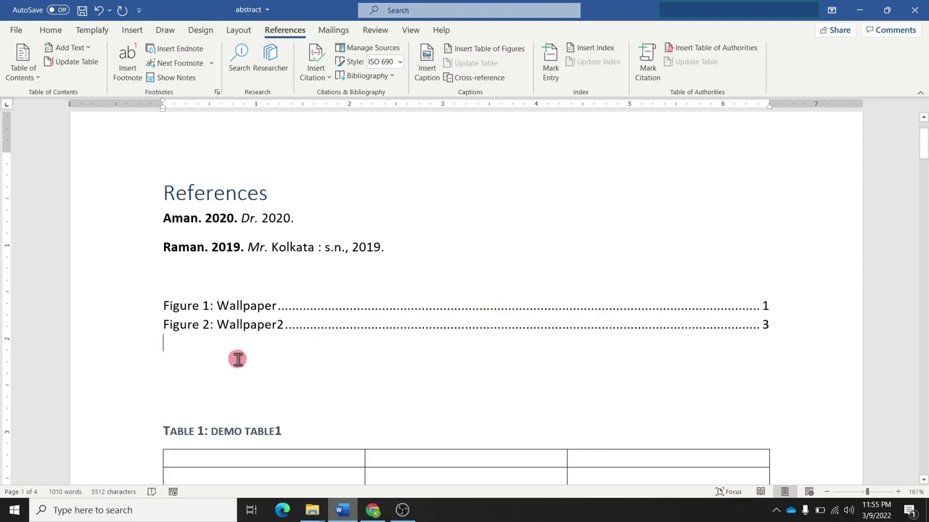
key("Return")
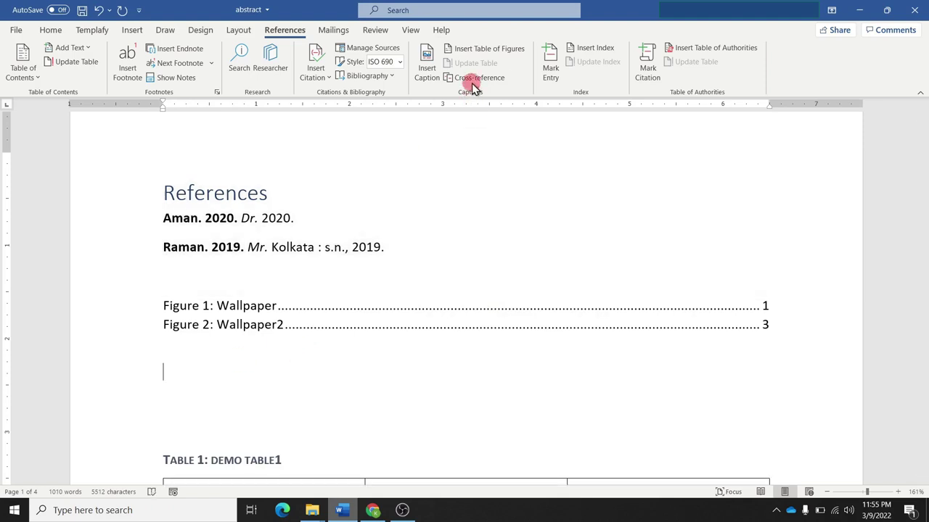
left_click(471, 55)
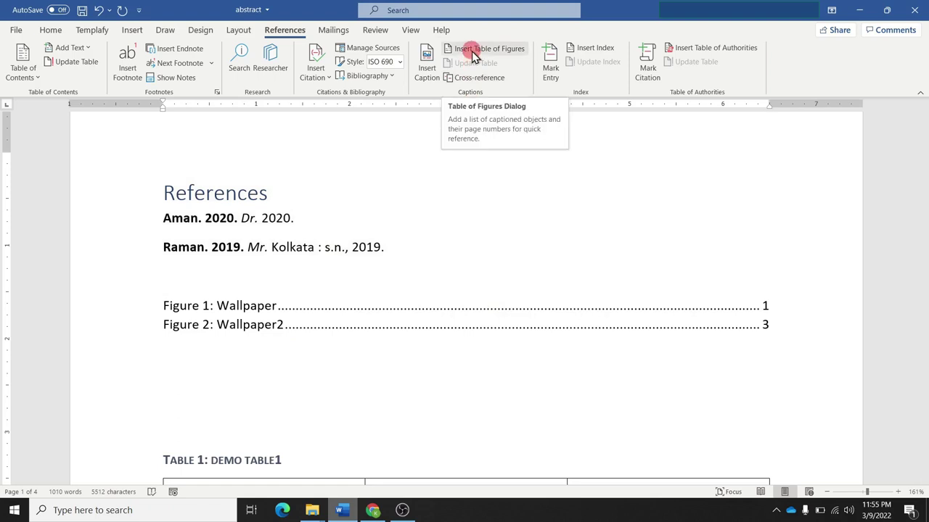
left_click(473, 55)
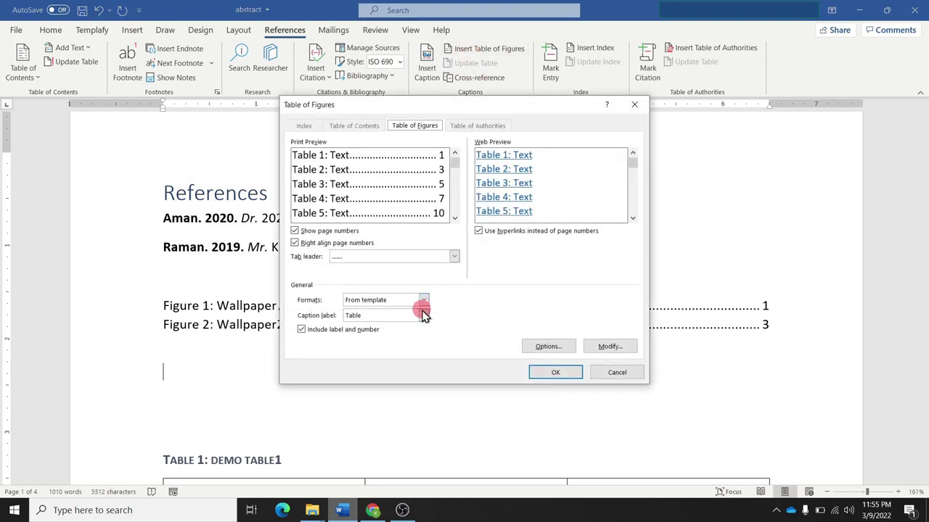
Step: Insert a list of tables with the Table label, showing Table 1: demo table1 on page 1
left_click(425, 313)
left_click(549, 372)
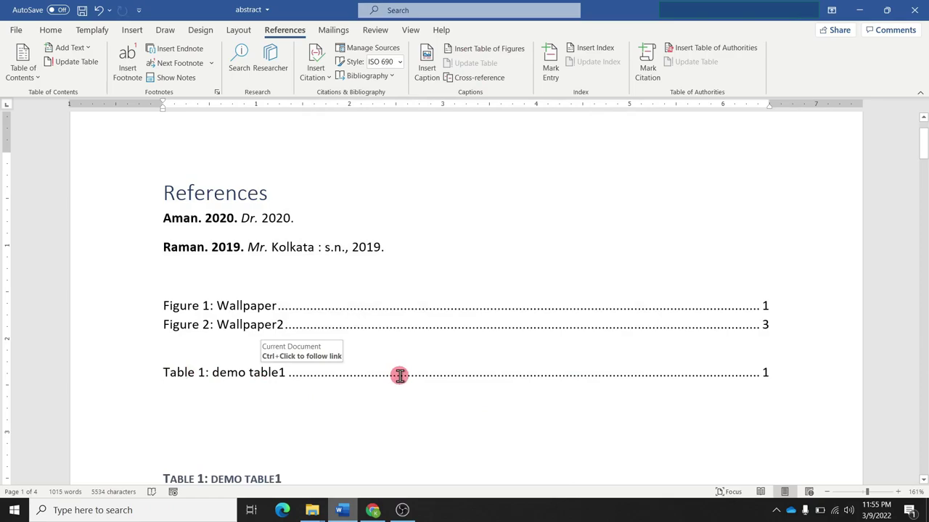
scroll(400, 375, "down", 3)
scroll(400, 375, "down", 10)
scroll(399, 375, "down", 2)
scroll(399, 375, "down", 4)
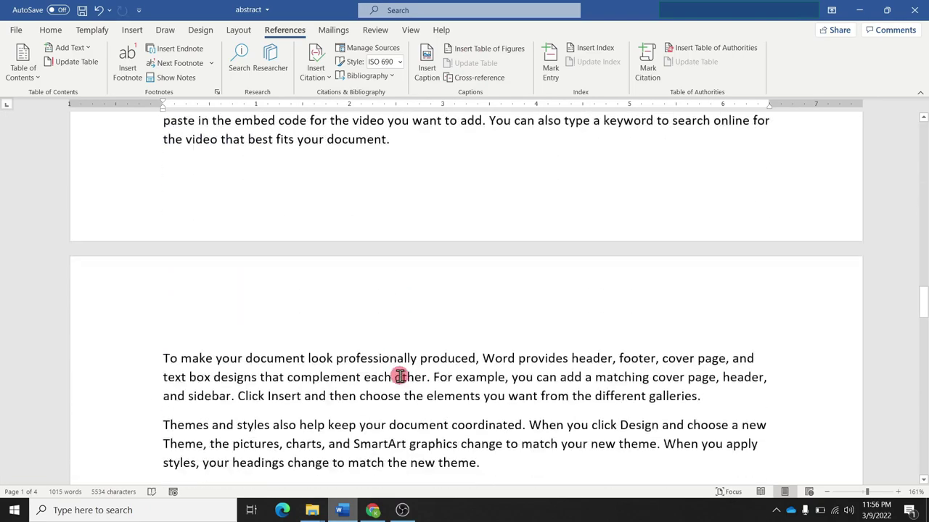
Step: Insert a 4x4 table on blank lines before the 'To make' paragraph on page 2
left_click(290, 300)
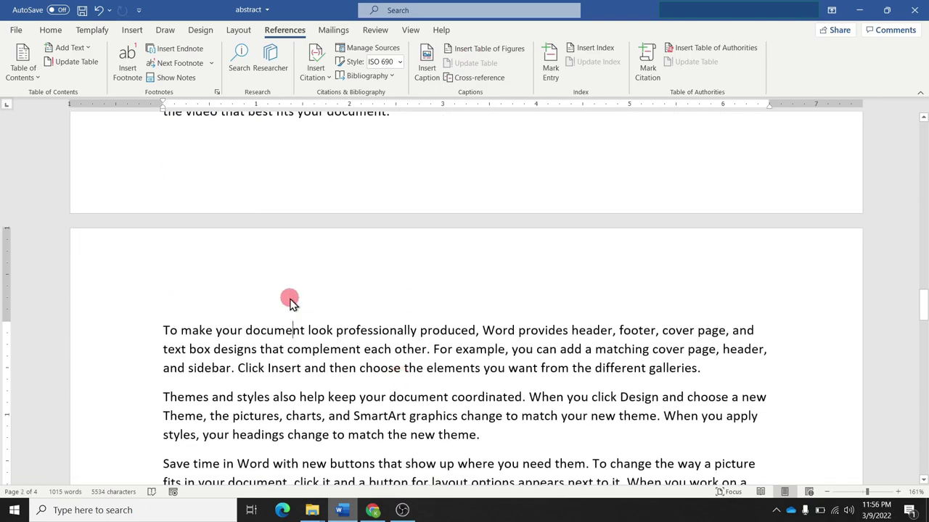
left_click(165, 330)
key("Return")
key("Return")
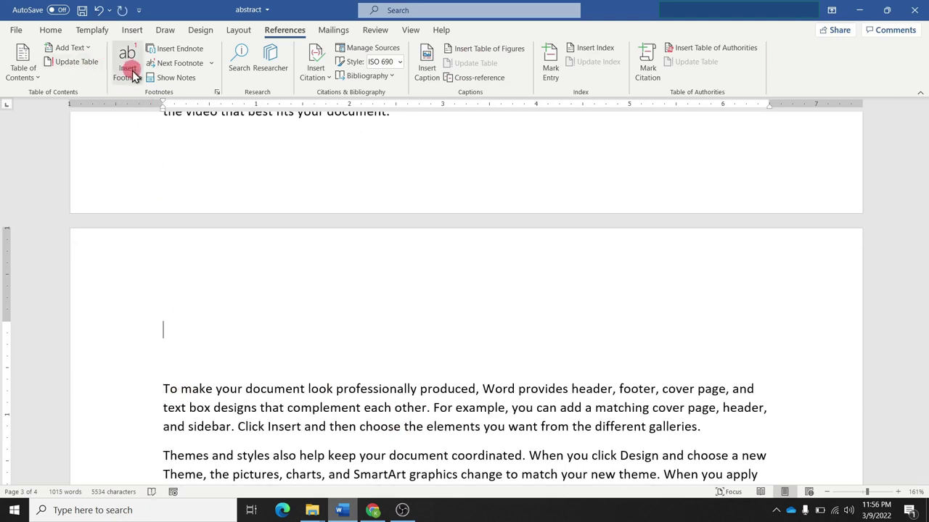
left_click(132, 30)
left_click(87, 78)
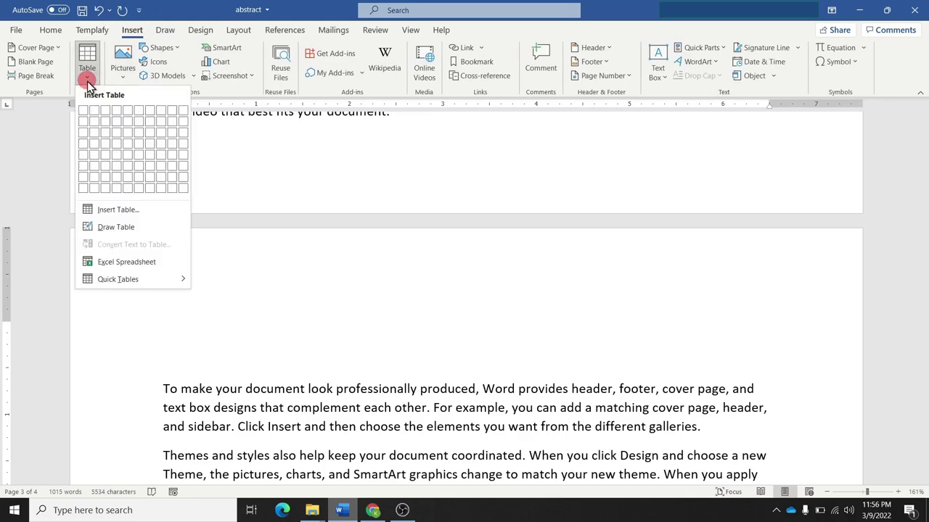
left_click(119, 144)
left_click(209, 298)
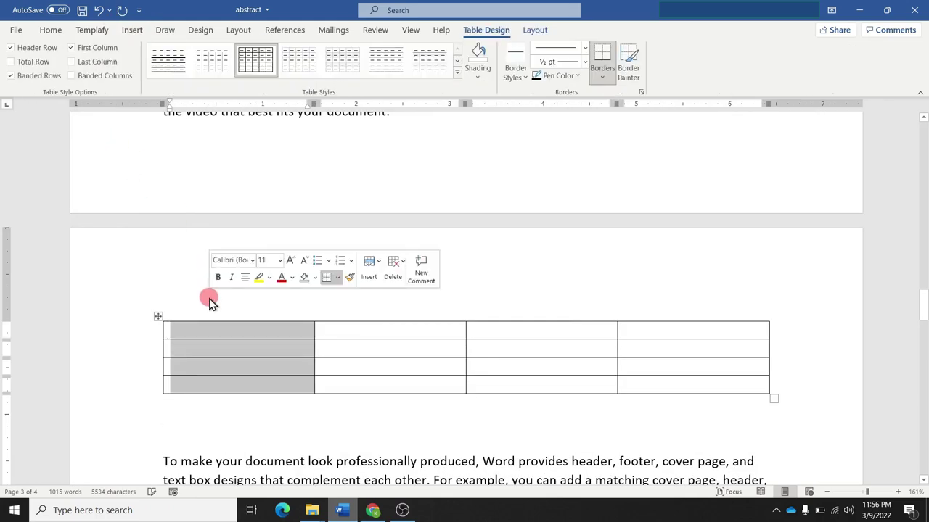
scroll(224, 169, "up", 3)
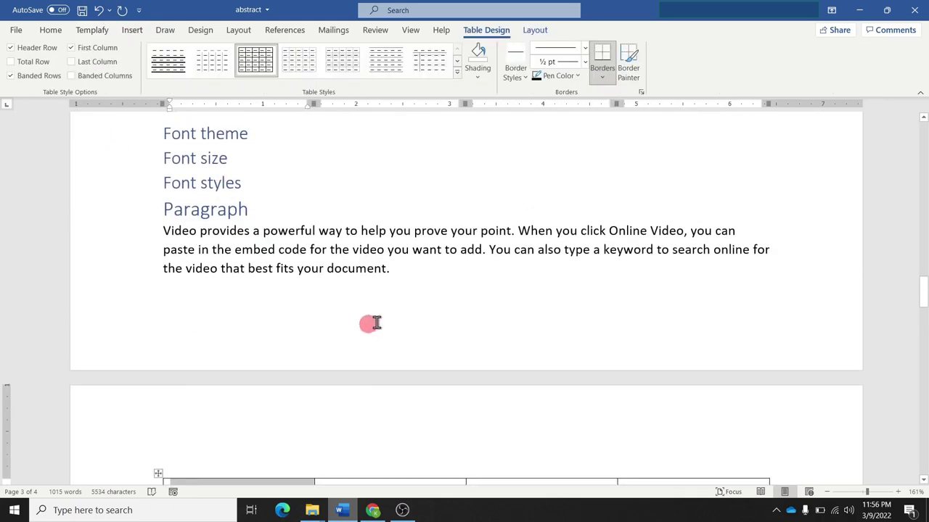
key("ctrl+z")
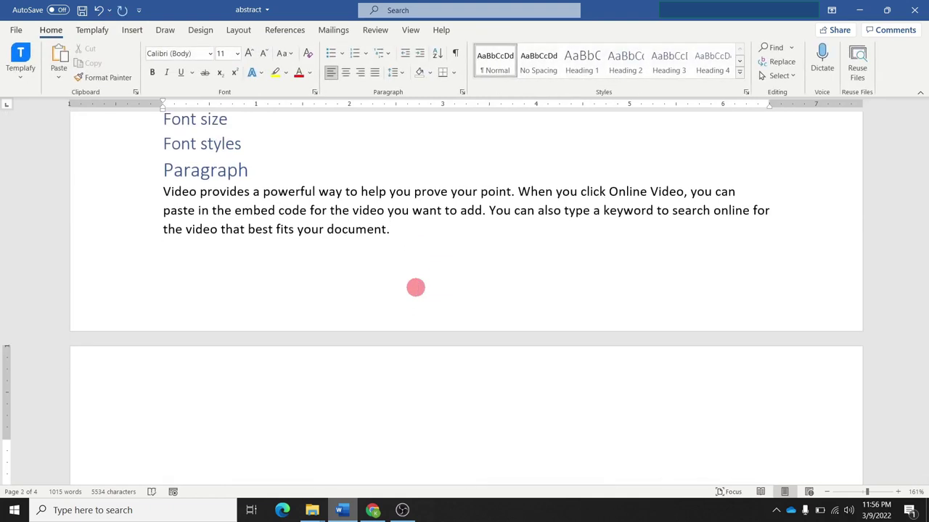
scroll(415, 287, "down", 3)
Step: Caption the new table 'Table 2: Demo table 2'
left_click(292, 34)
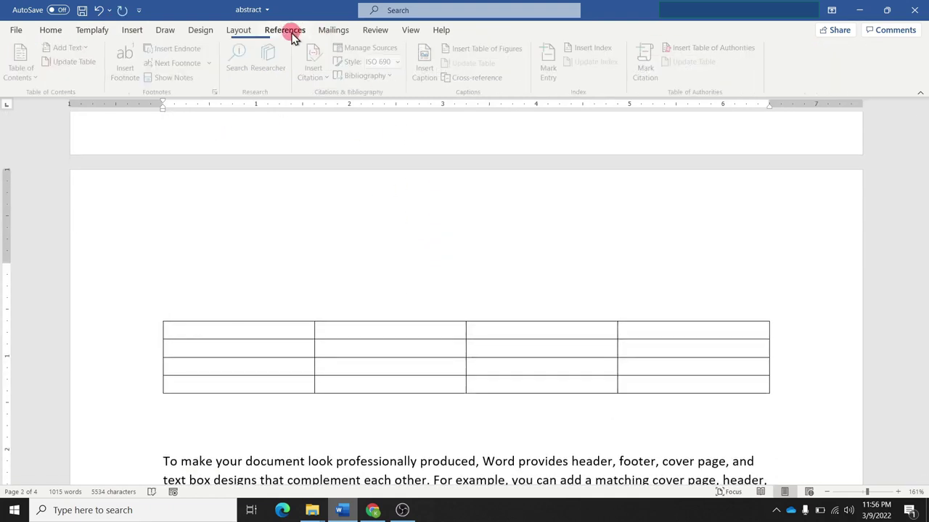
left_click(418, 68)
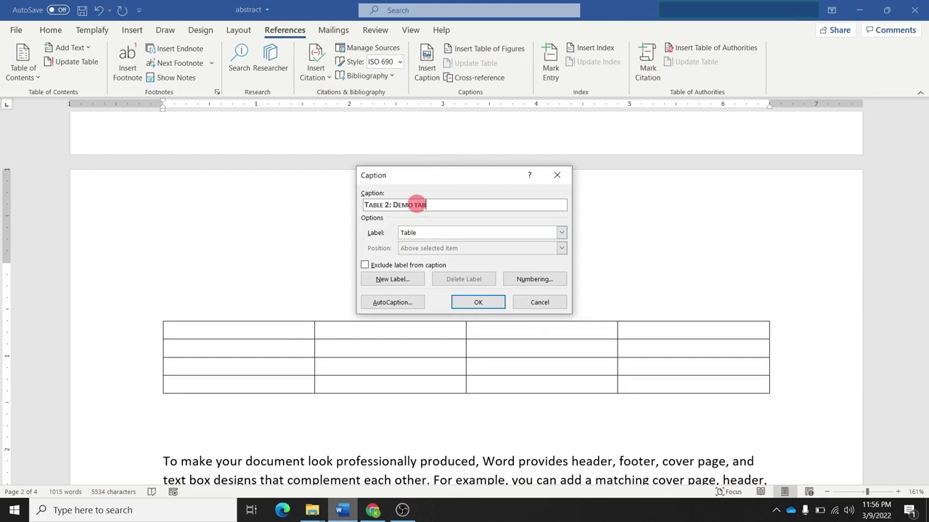
left_click(476, 301)
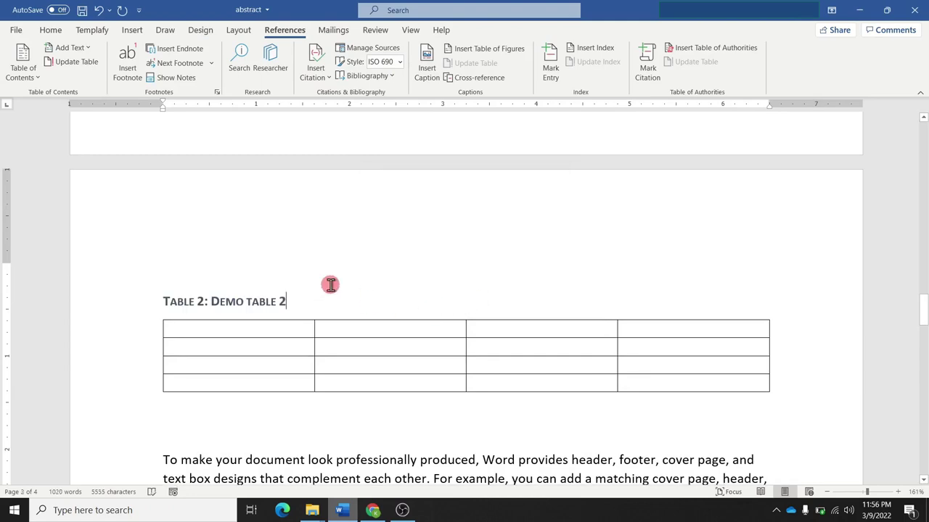
Step: Update the entire list of tables so 'Table 2: Demo table 2' appears on page 3
scroll(330, 284, "up", 15)
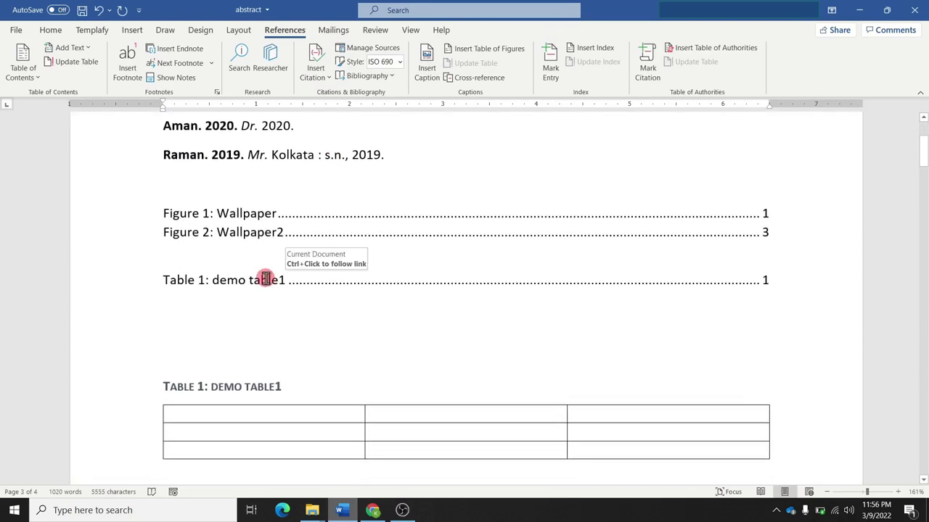
left_click(266, 279)
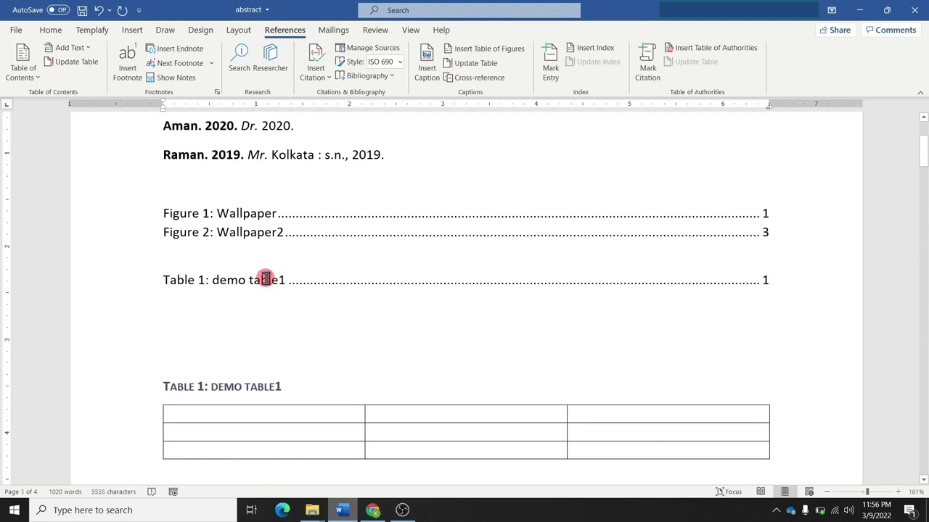
double_click(231, 282)
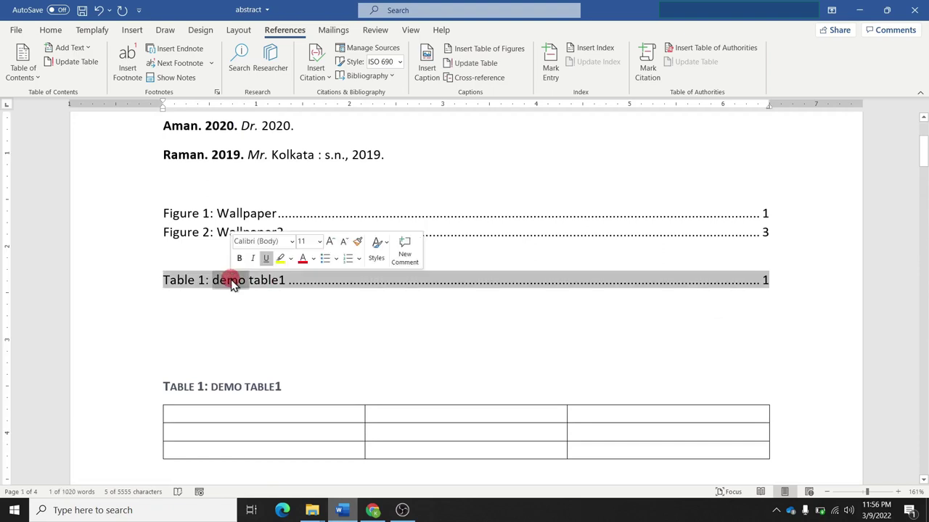
left_click(471, 66)
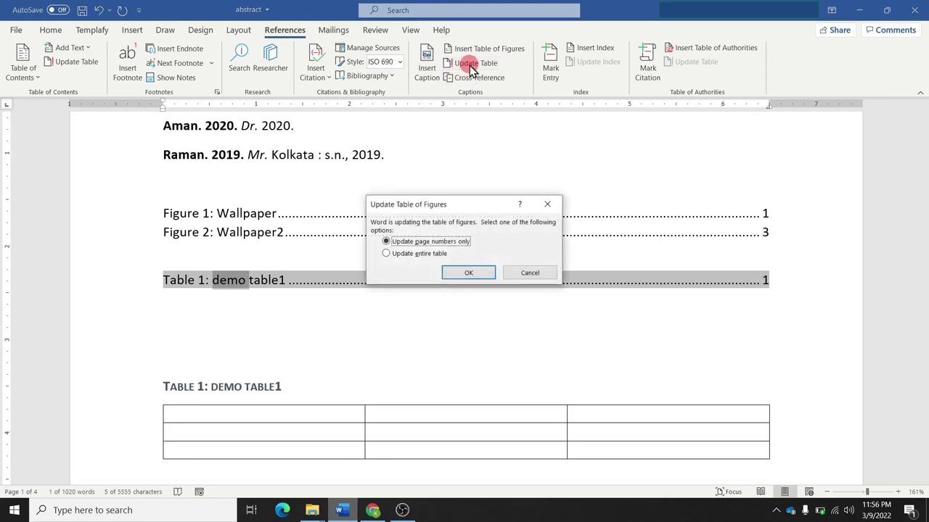
left_click(397, 259)
left_click(470, 273)
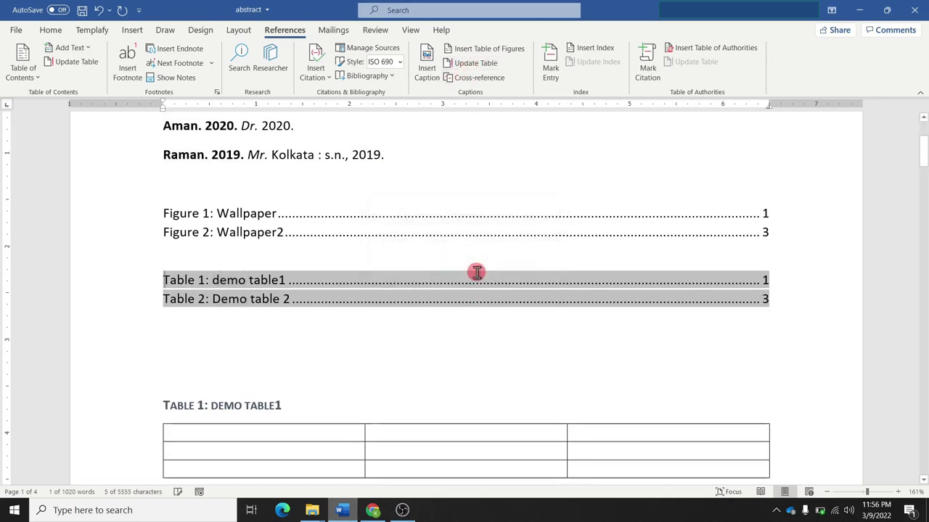
left_click(253, 300)
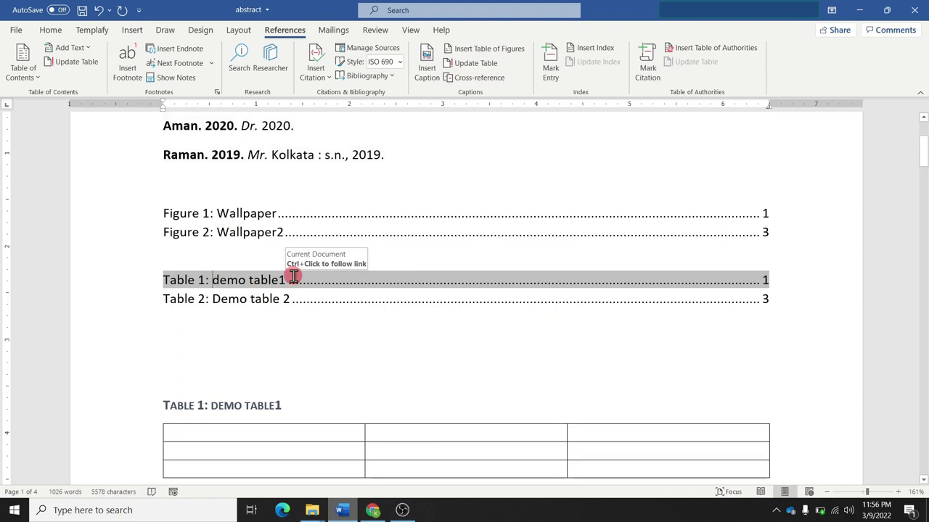
left_click(293, 320)
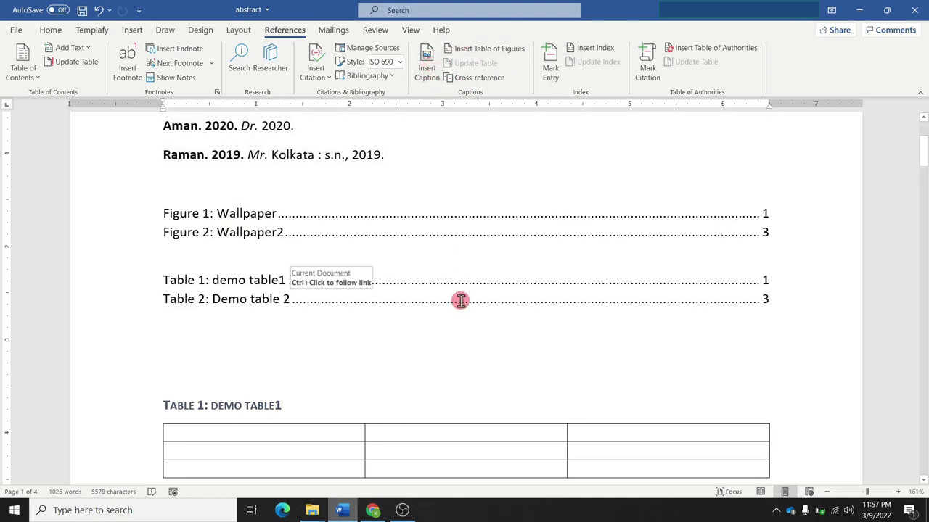
scroll(368, 219, "down", 1)
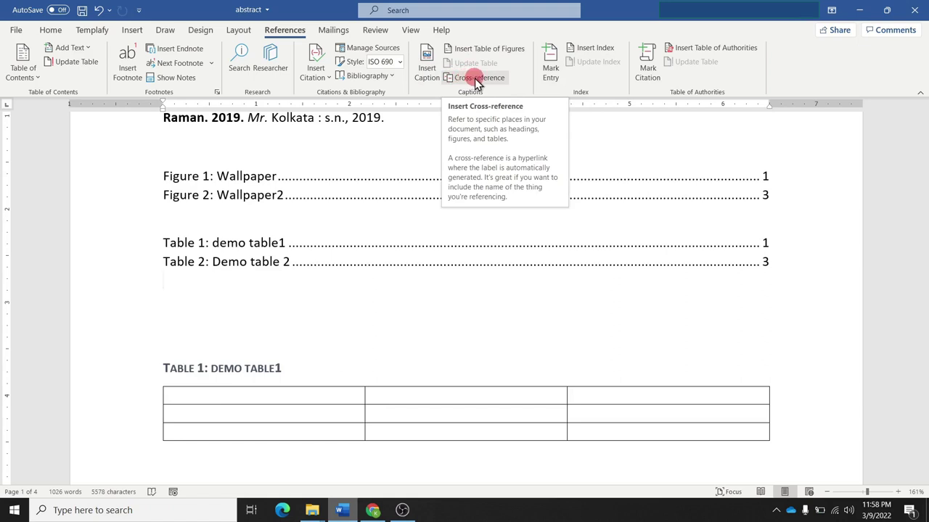
Step: In the Cross-reference dialog, preview the Heading, Bookmark and Footnote reference types
left_click(476, 78)
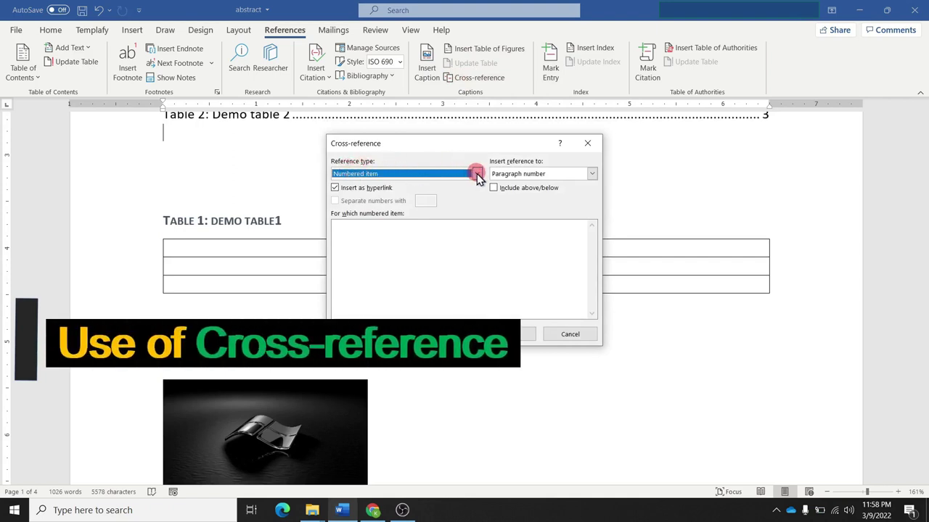
left_click(476, 174)
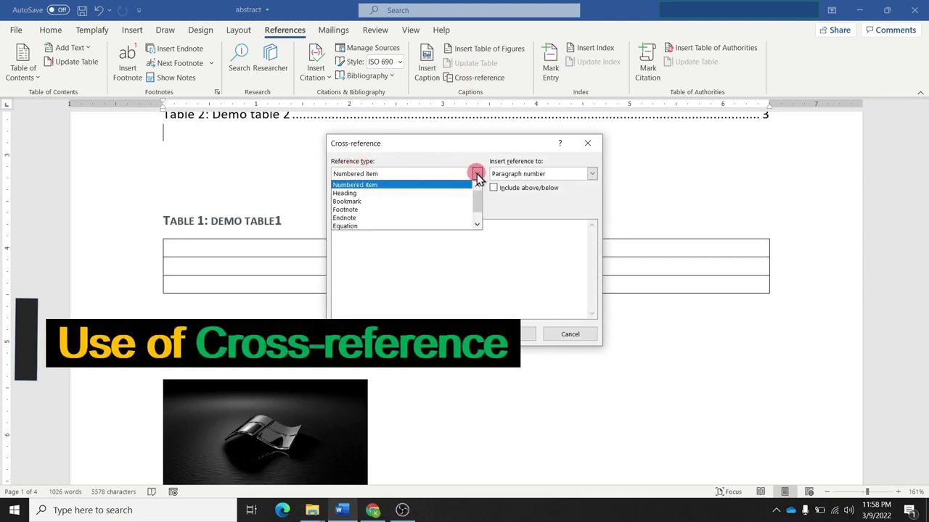
left_click(359, 193)
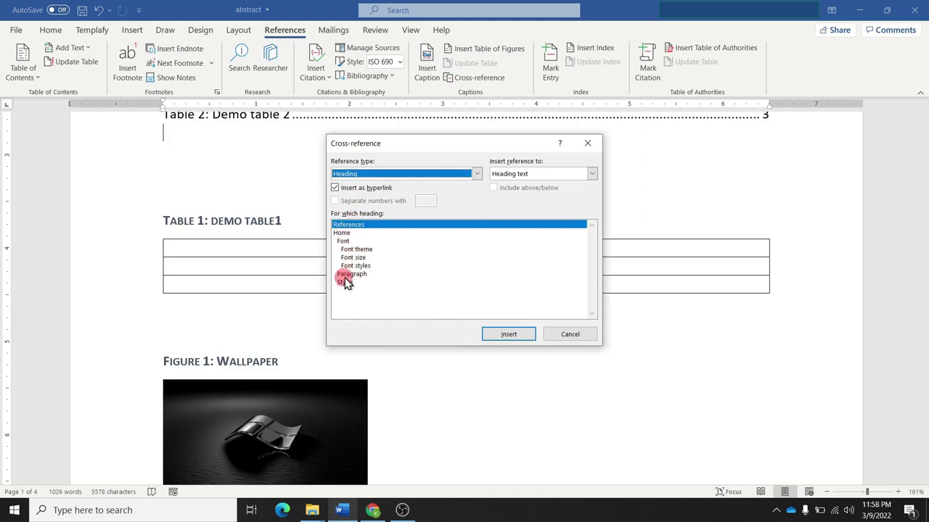
left_click(477, 173)
left_click(355, 201)
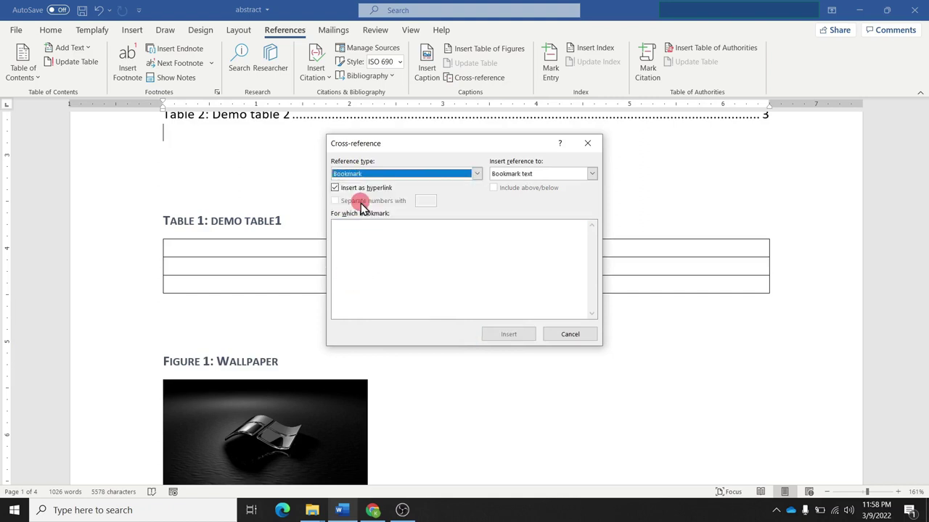
left_click(476, 174)
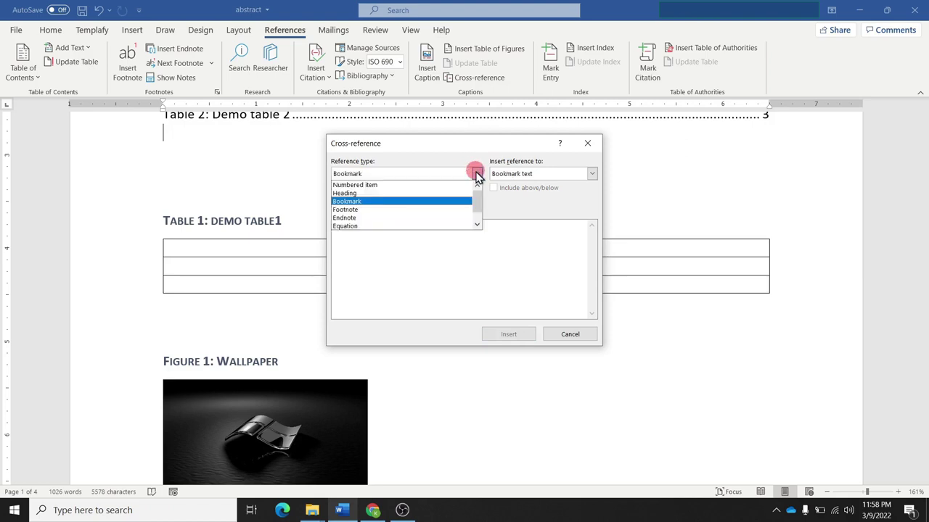
left_click(361, 211)
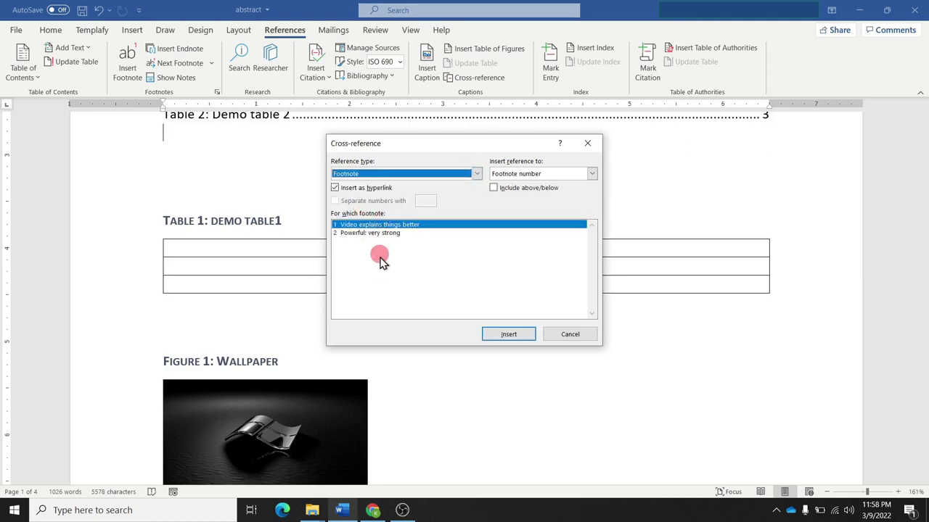
Step: Preview the Endnote, Figure and Table reference types, then close the Cross-reference dialog
left_click(477, 174)
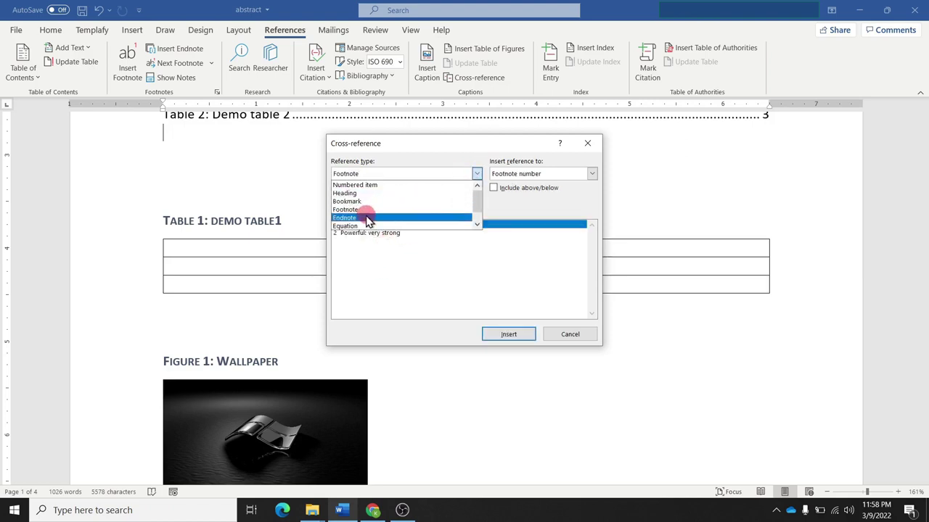
left_click(362, 220)
left_click(477, 173)
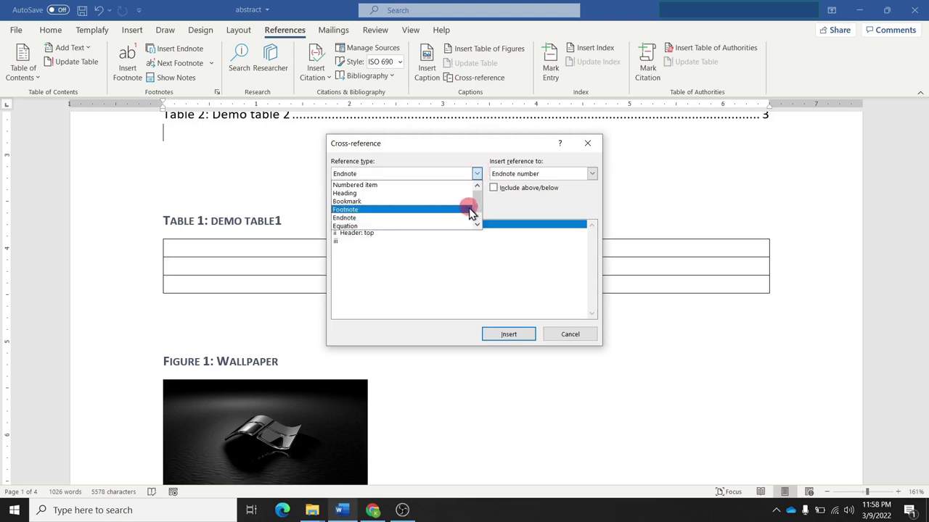
scroll(475, 205, "down", 1)
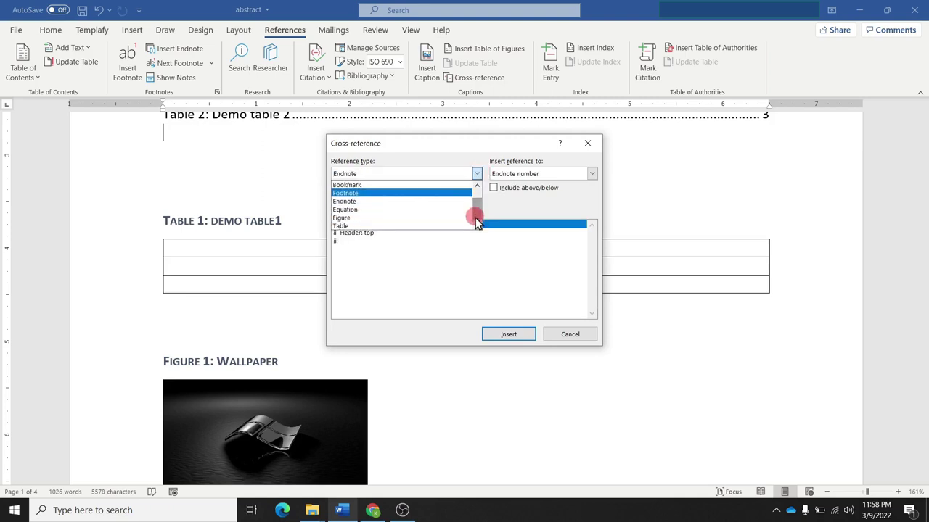
left_click(358, 218)
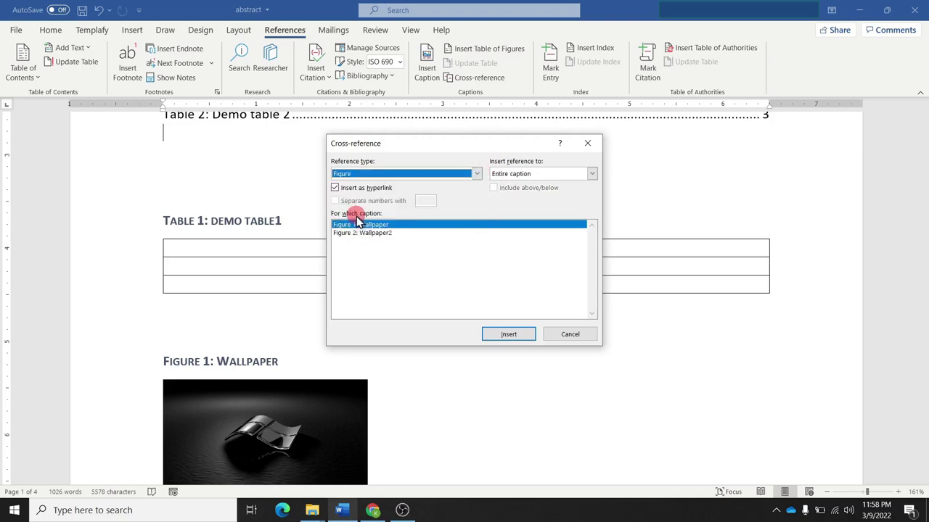
left_click(477, 174)
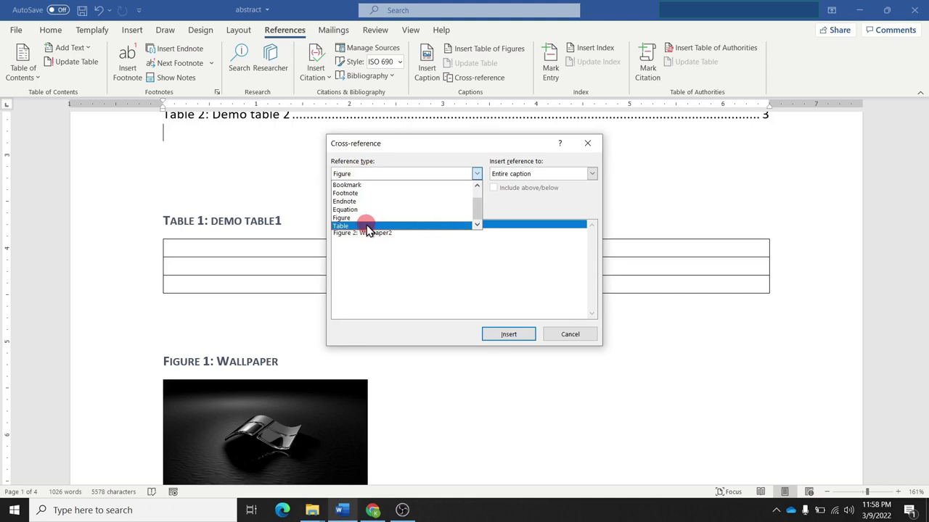
left_click(555, 333)
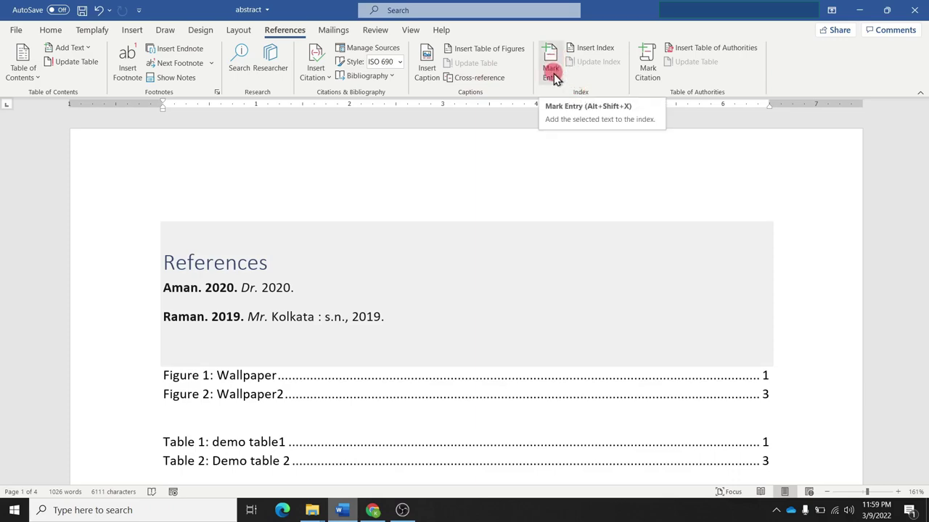
Step: Mark the word 'charts' as index entry mark1
scroll(422, 293, "down", 5)
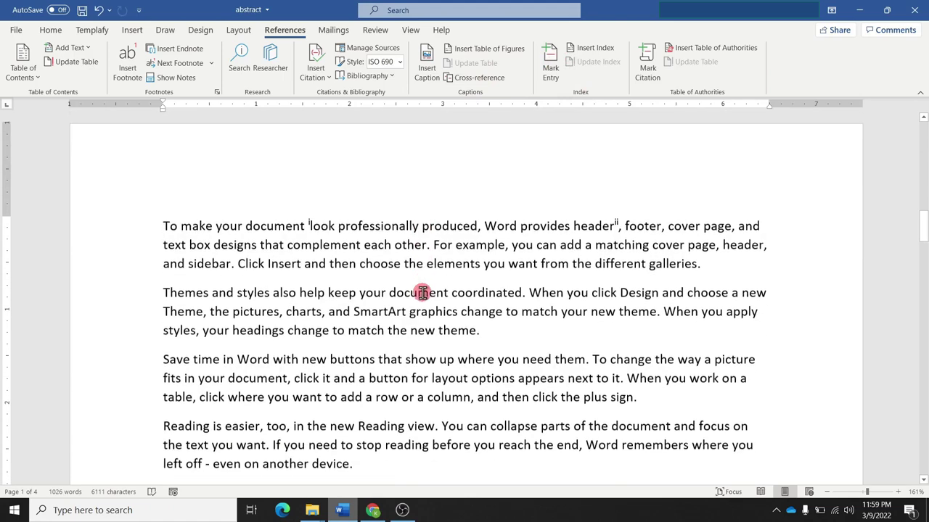
double_click(305, 310)
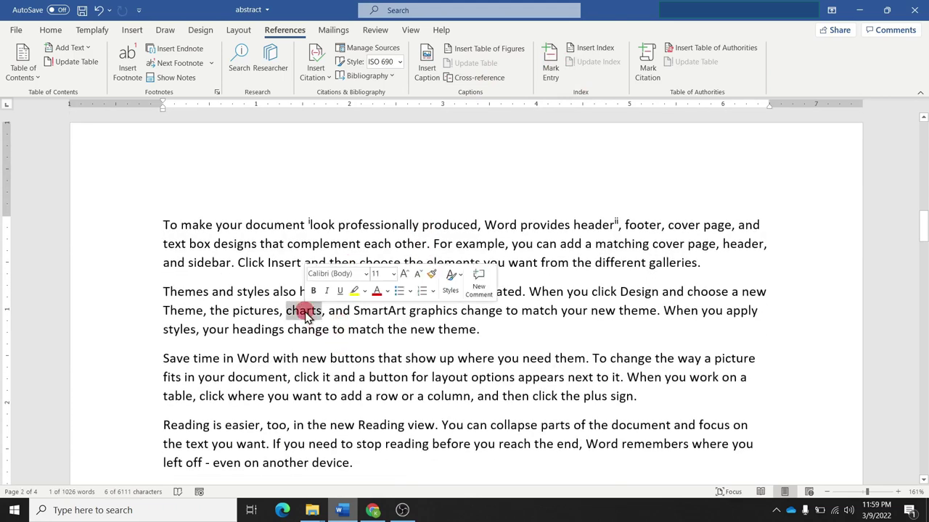
left_click(548, 62)
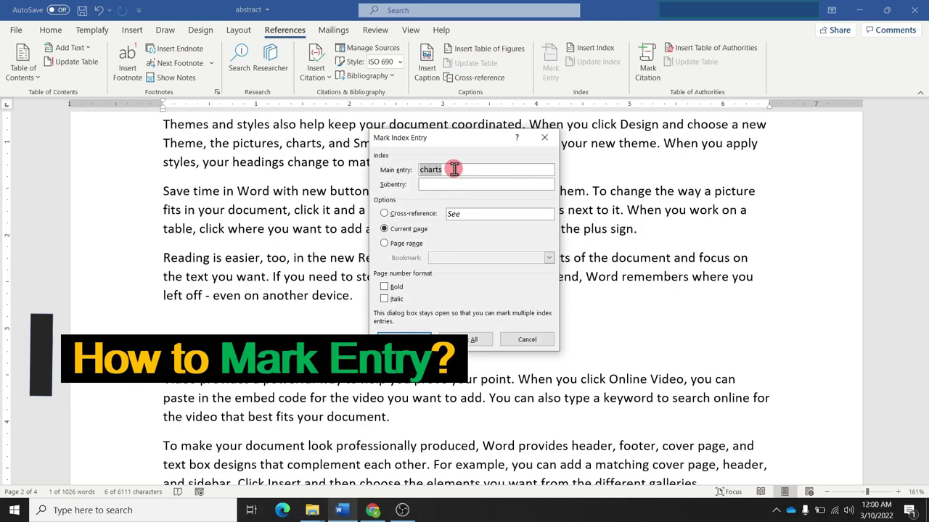
type("mark1")
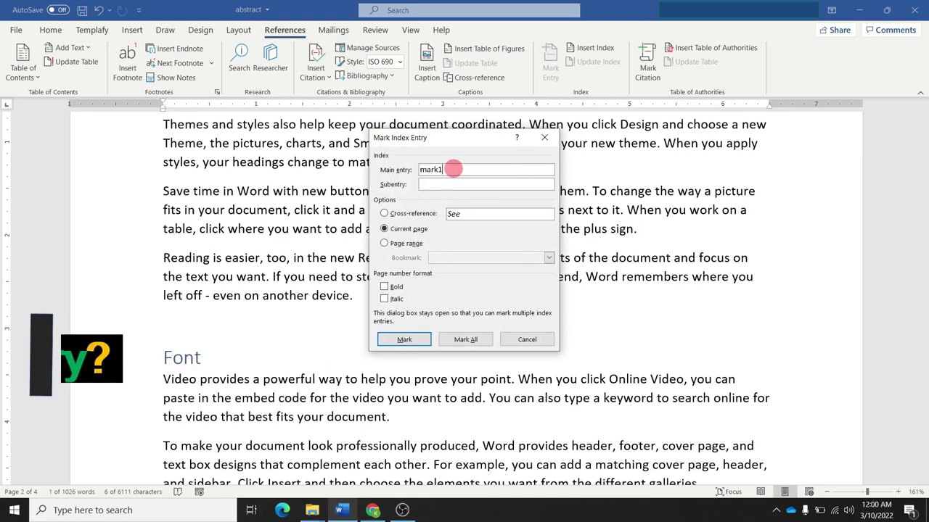
left_click(419, 341)
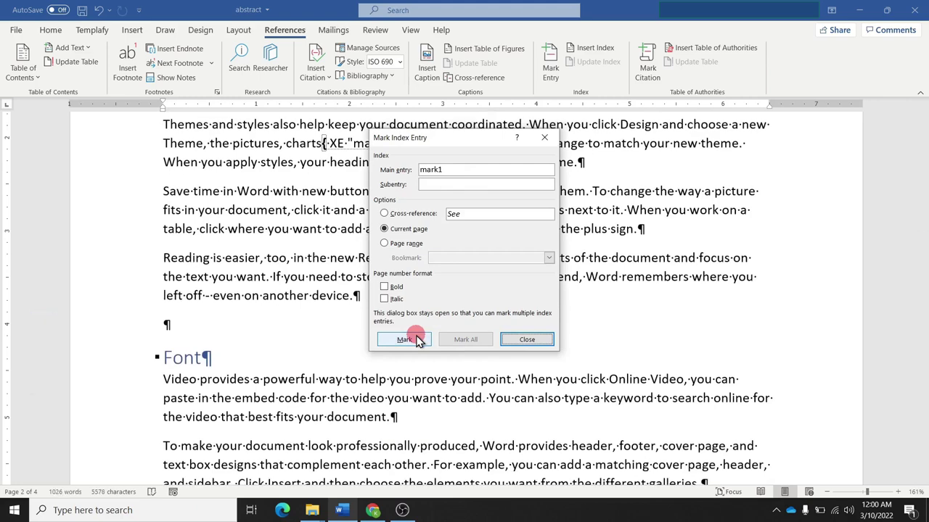
left_click(308, 266)
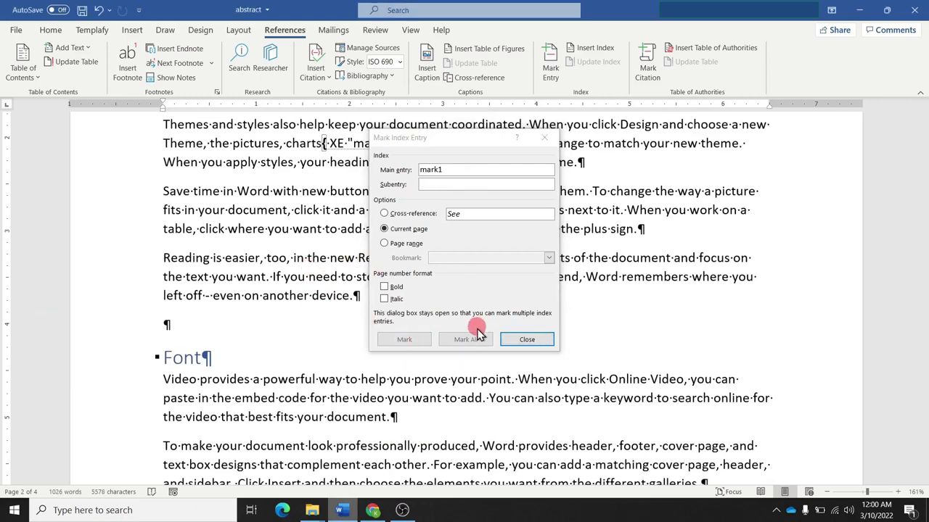
left_click(526, 339)
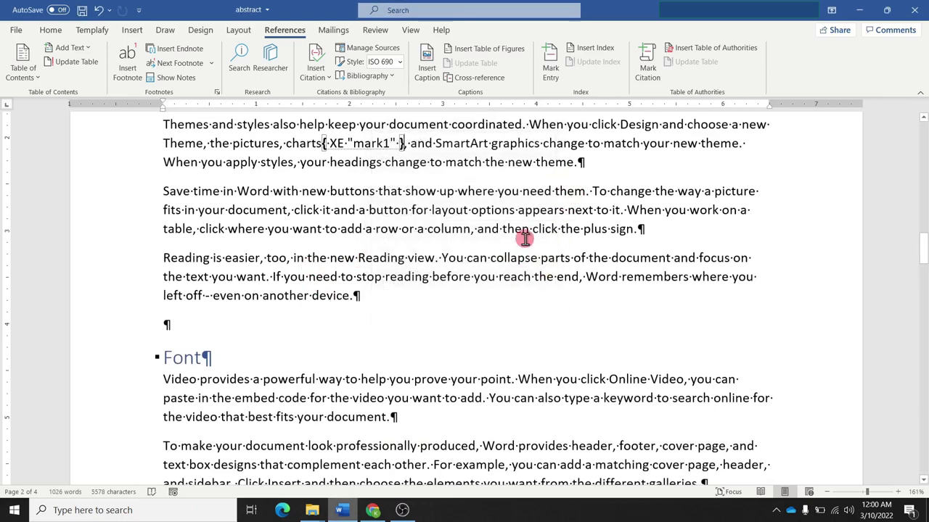
Step: Mark the word 'document' as index entry mark2
double_click(258, 211)
left_click(550, 69)
type("mark2")
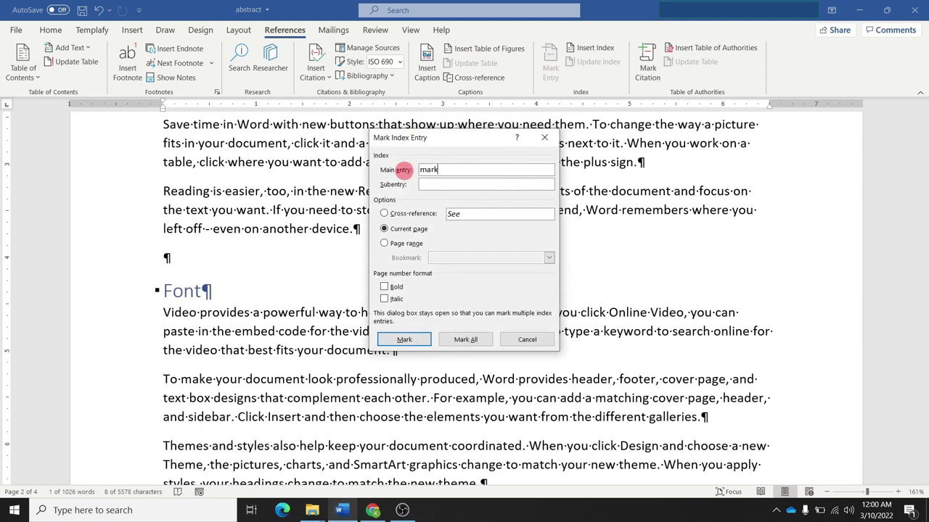
left_click(403, 339)
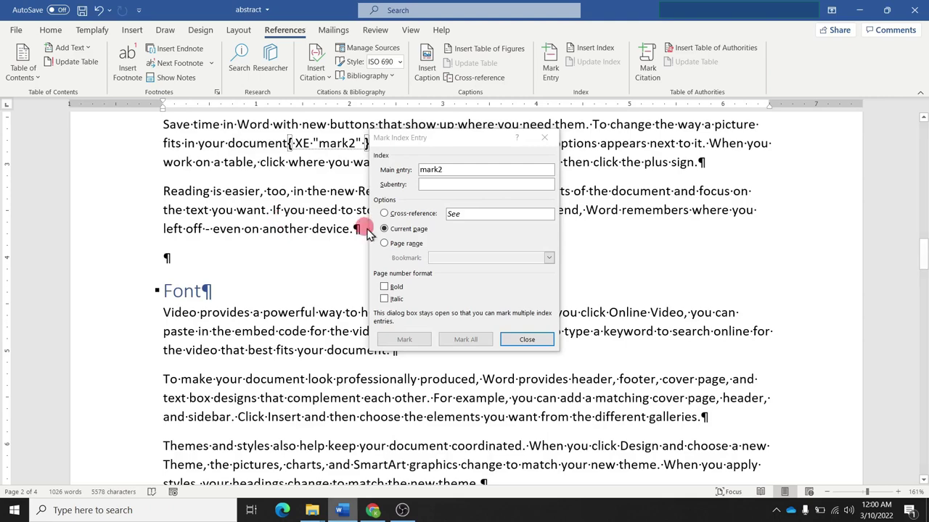
left_click(525, 338)
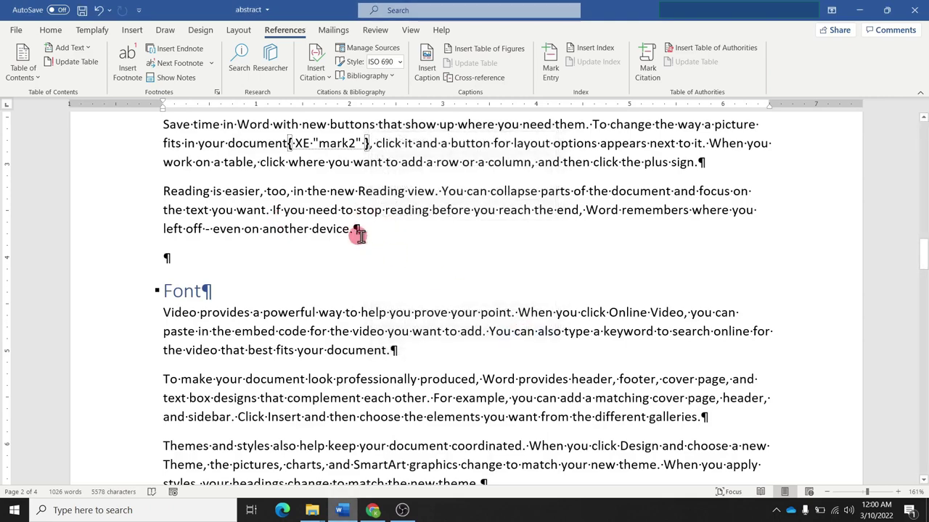
Step: Hide formatting marks so the index fields disappear from view
left_click(61, 36)
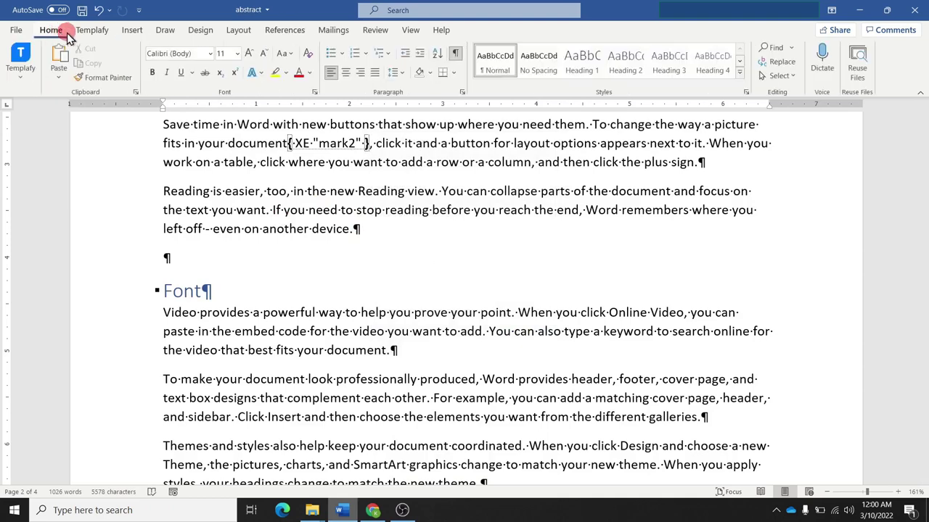
left_click(457, 54)
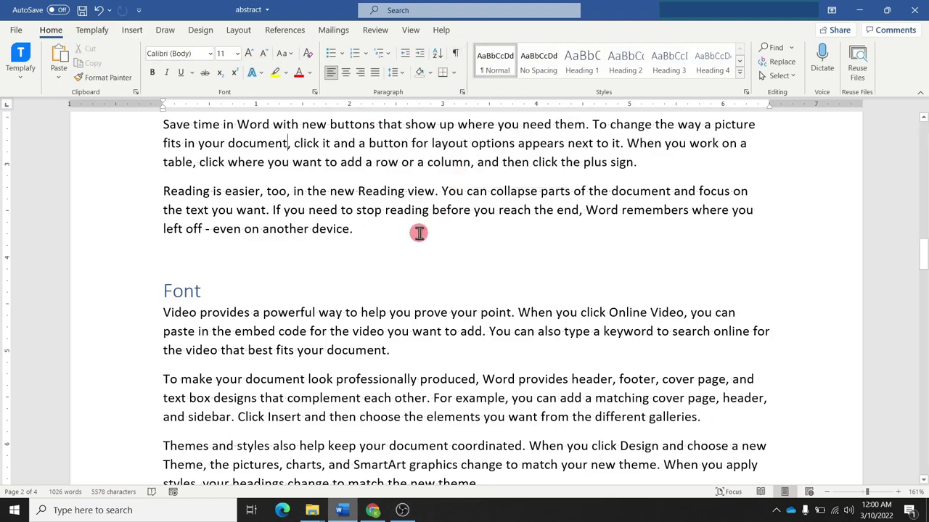
scroll(419, 233, "up", 10)
scroll(419, 232, "up", 10)
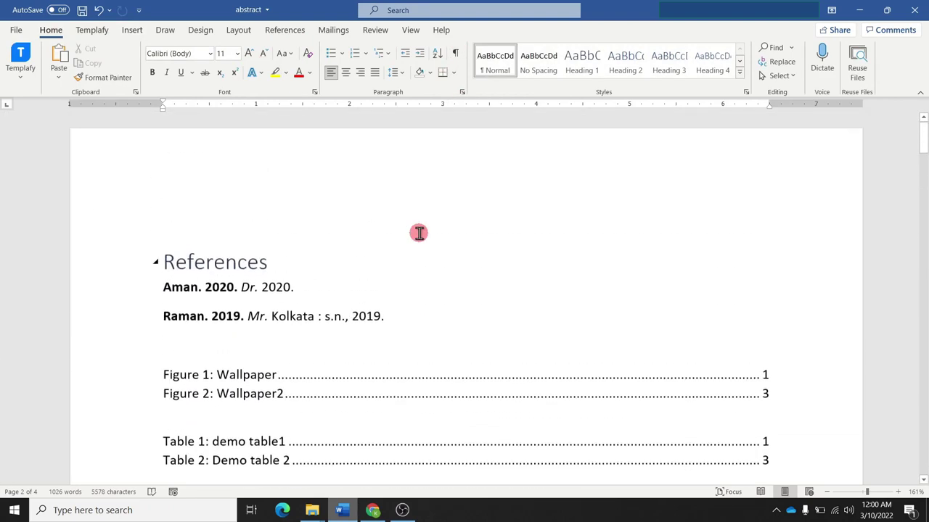
scroll(419, 233, "down", 3)
scroll(419, 233, "up", 1)
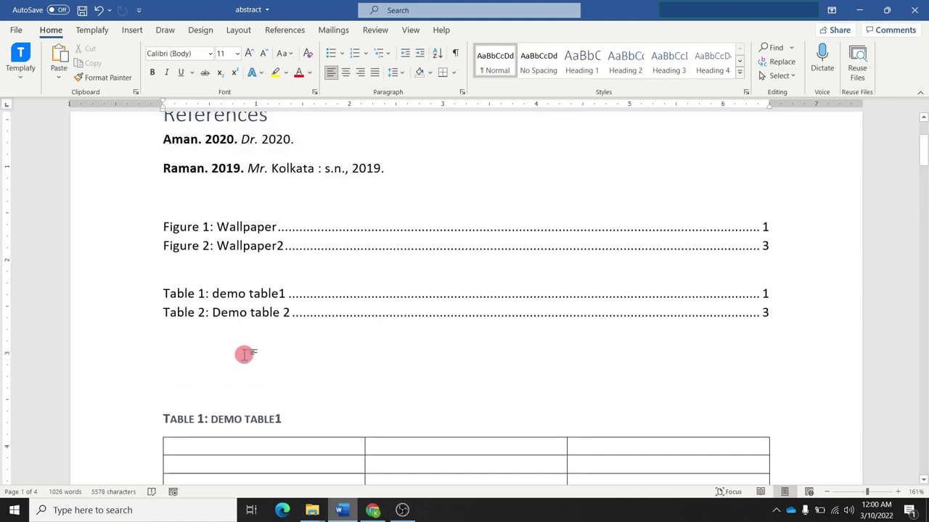
Step: Insert an index listing mark1 and mark2 on the empty line below the table list
left_click(290, 30)
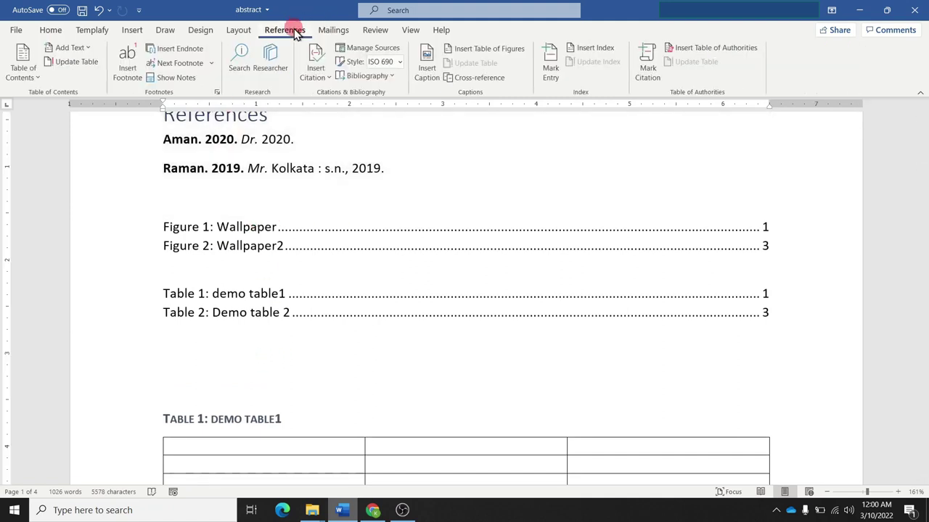
left_click(600, 50)
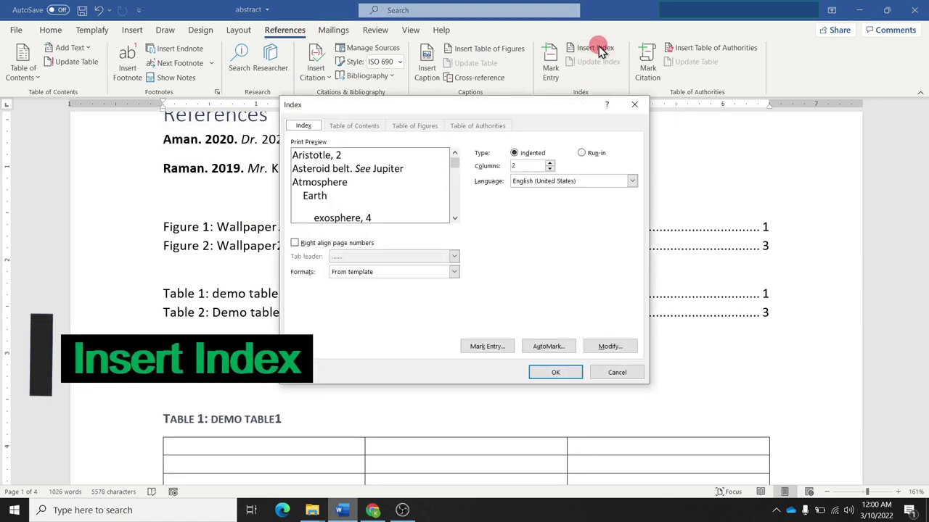
left_click(555, 374)
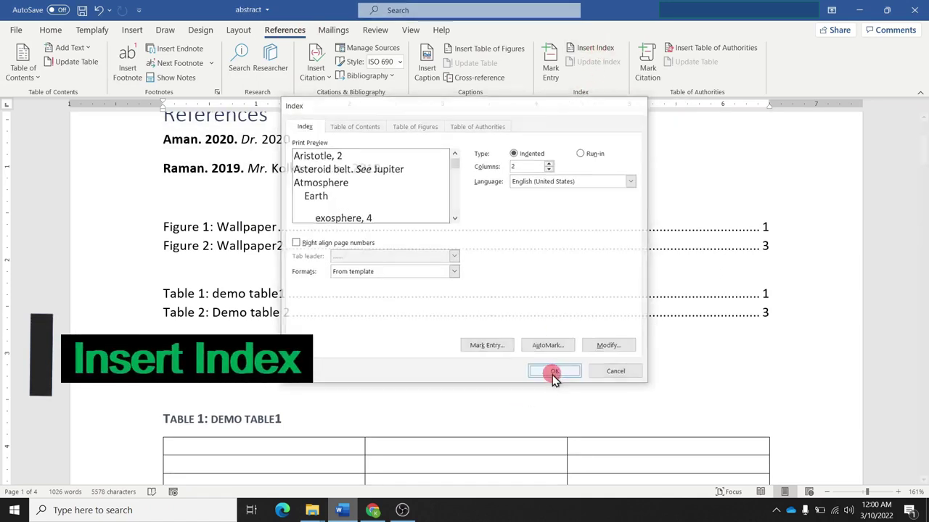
left_click(217, 393)
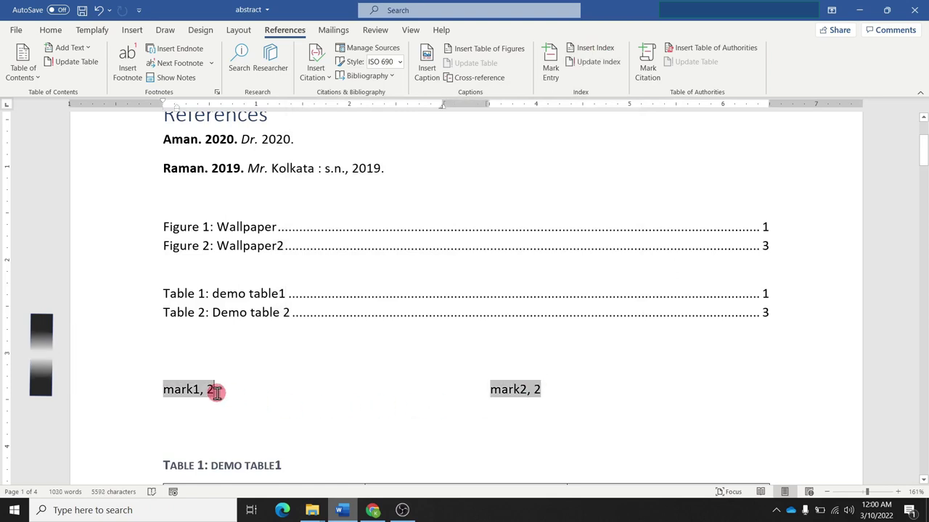
left_click(525, 392)
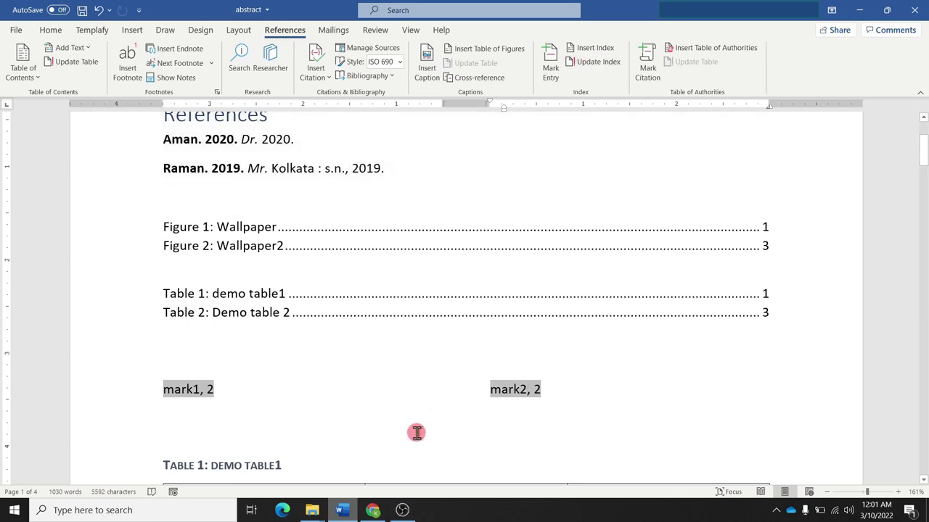
Step: Mark the word 'professionally' as an index entry
scroll(416, 433, "down", 10)
scroll(416, 433, "down", 10)
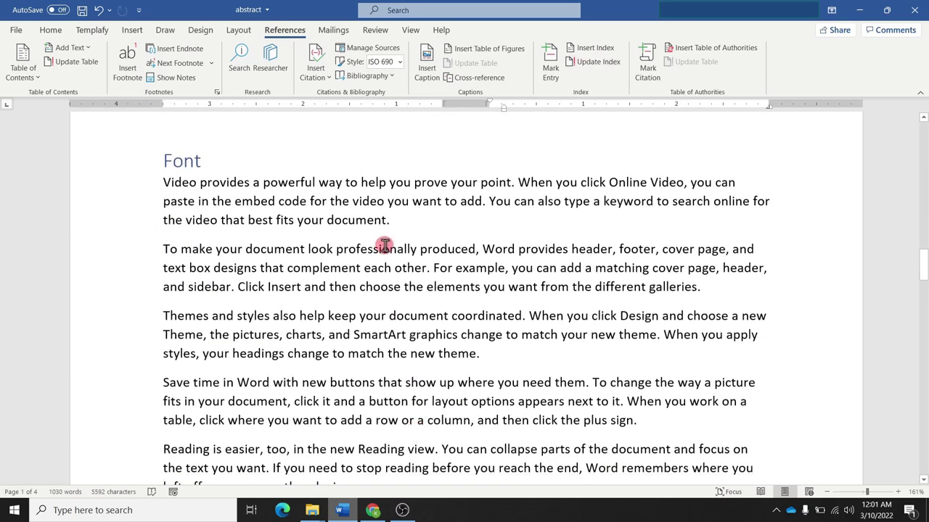
double_click(379, 247)
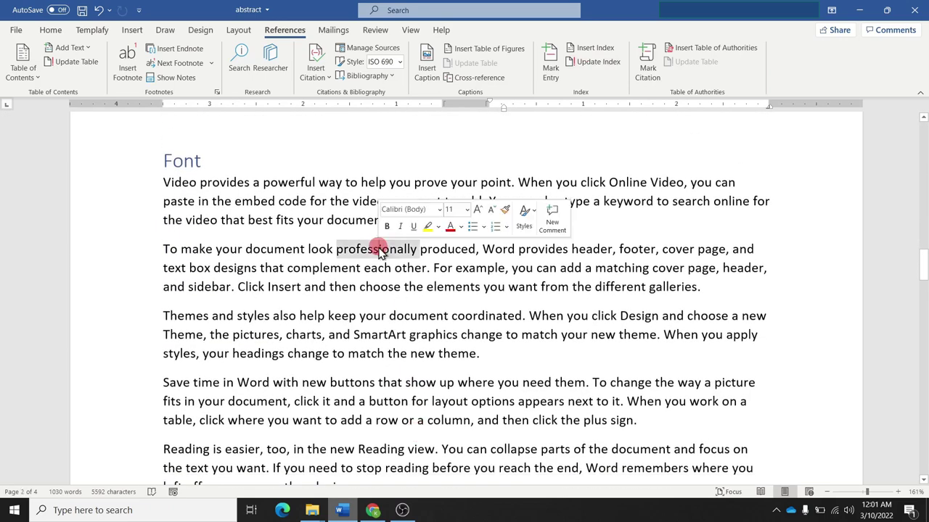
left_click(551, 63)
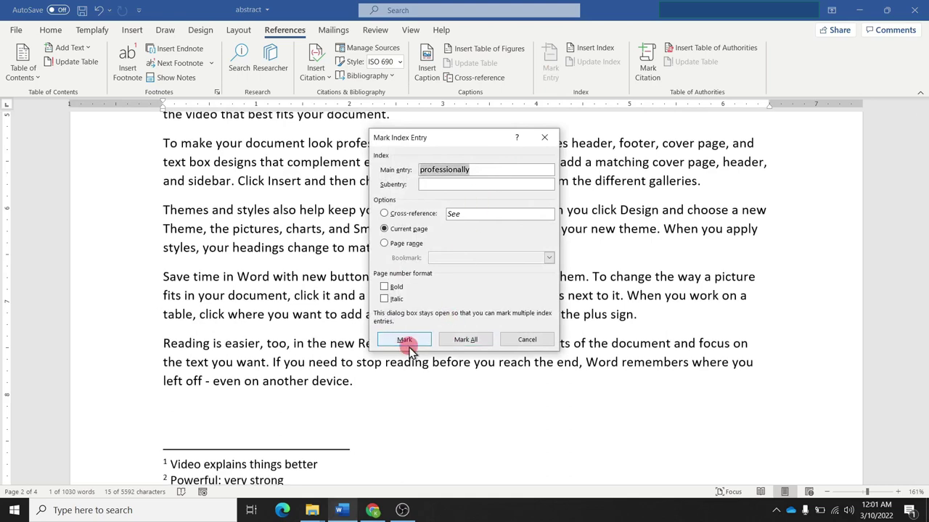
left_click(404, 341)
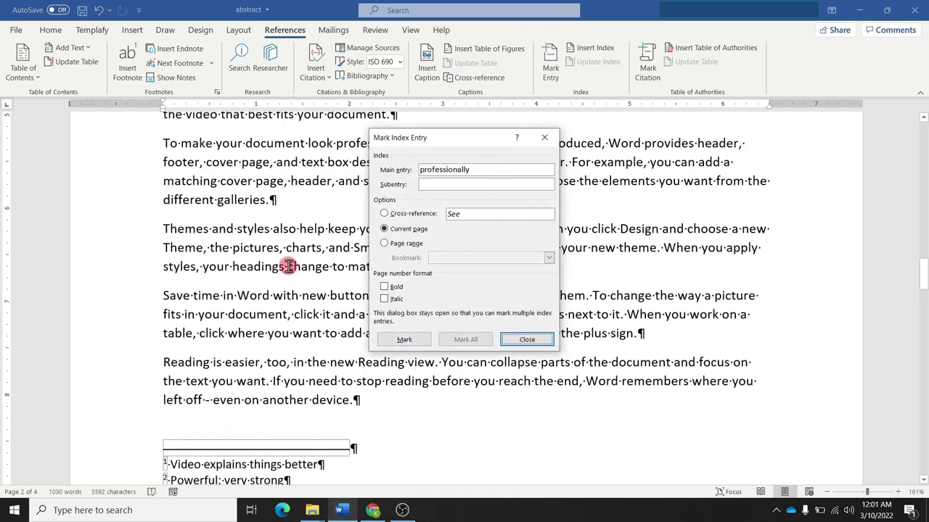
left_click(528, 341)
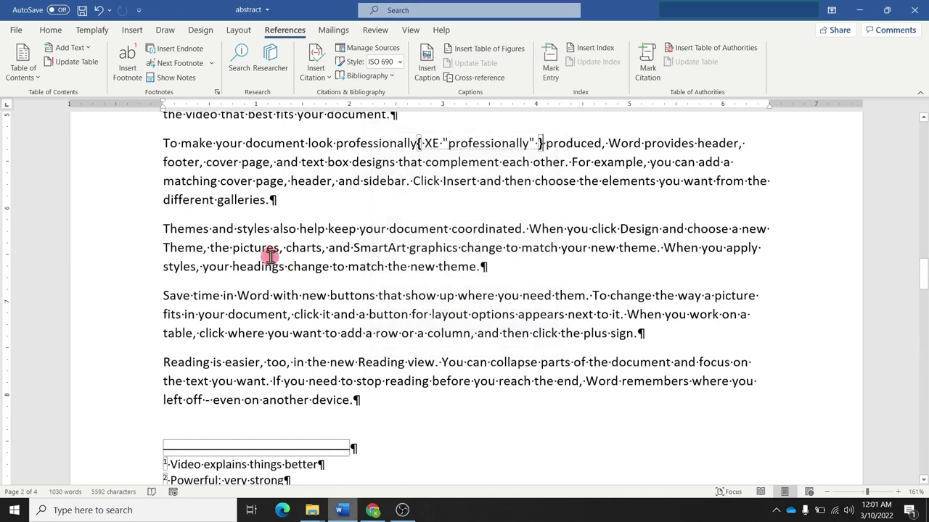
Step: Hide the formatting marks again on the Home tab
scroll(268, 255, "down", 10)
scroll(288, 311, "up", 3)
scroll(286, 312, "down", 5)
scroll(285, 312, "down", 3)
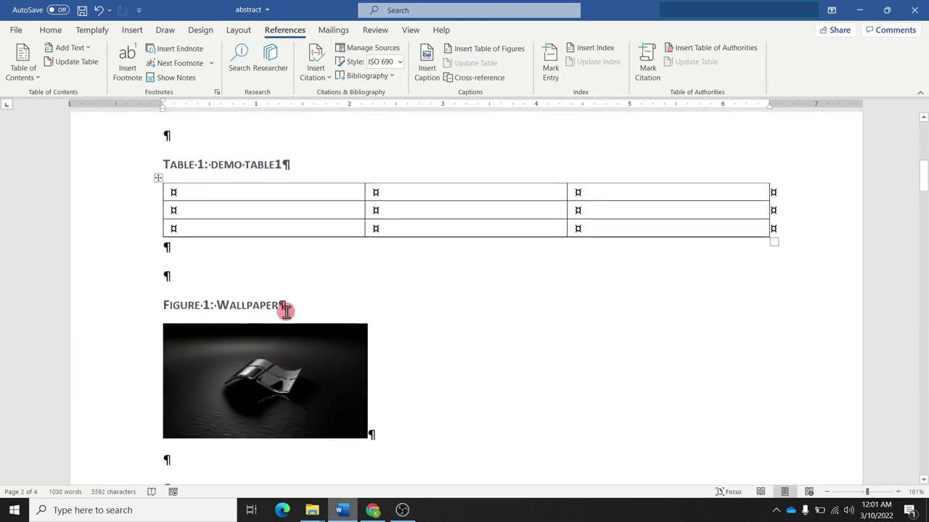
scroll(286, 311, "up", 1)
left_click(58, 30)
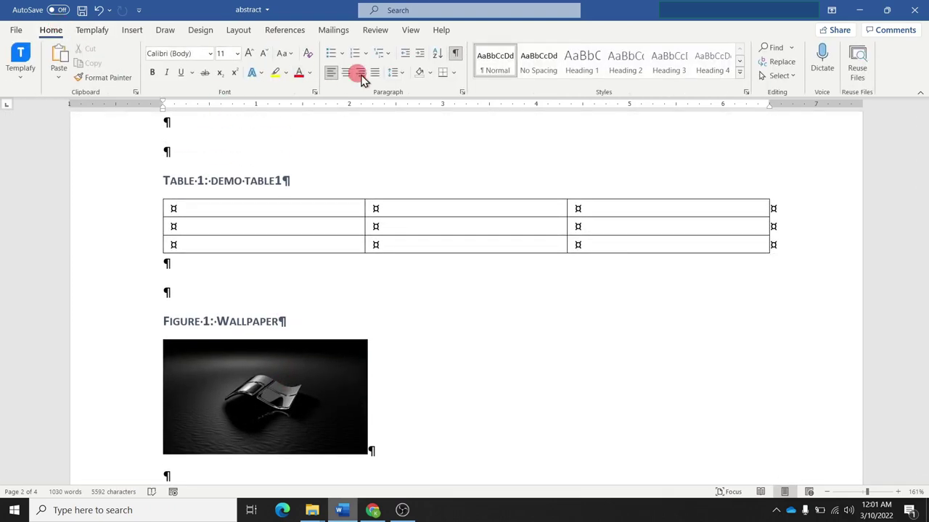
left_click(456, 56)
Step: Update the index so it lists mark1, mark2 and professionally, each on page 2
scroll(373, 296, "down", 8)
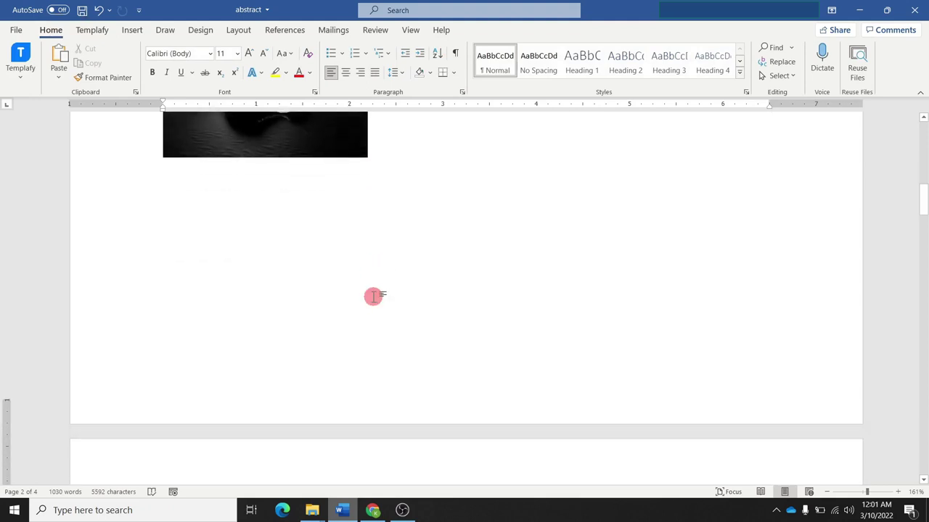
scroll(373, 296, "down", 1)
scroll(373, 296, "down", 8)
scroll(373, 296, "down", 4)
scroll(373, 296, "down", 2)
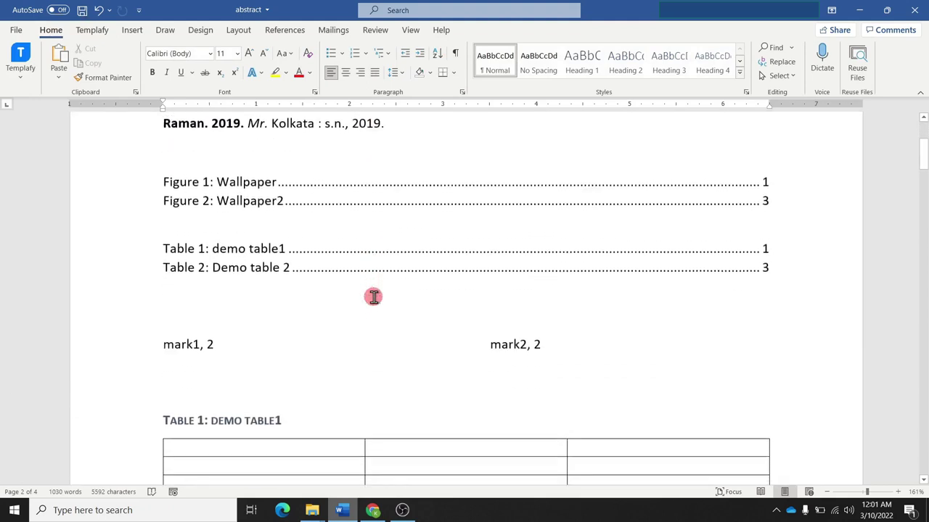
scroll(373, 296, "down", 3)
double_click(203, 247)
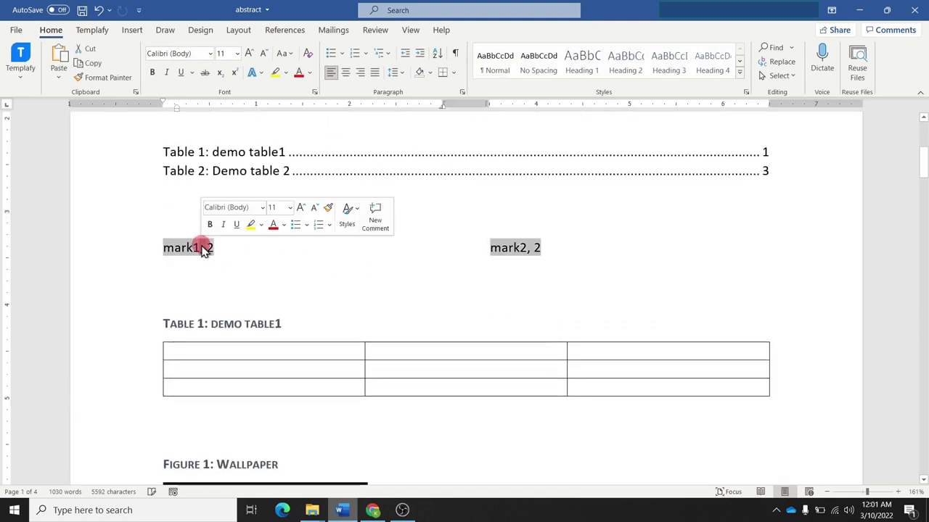
left_click(290, 32)
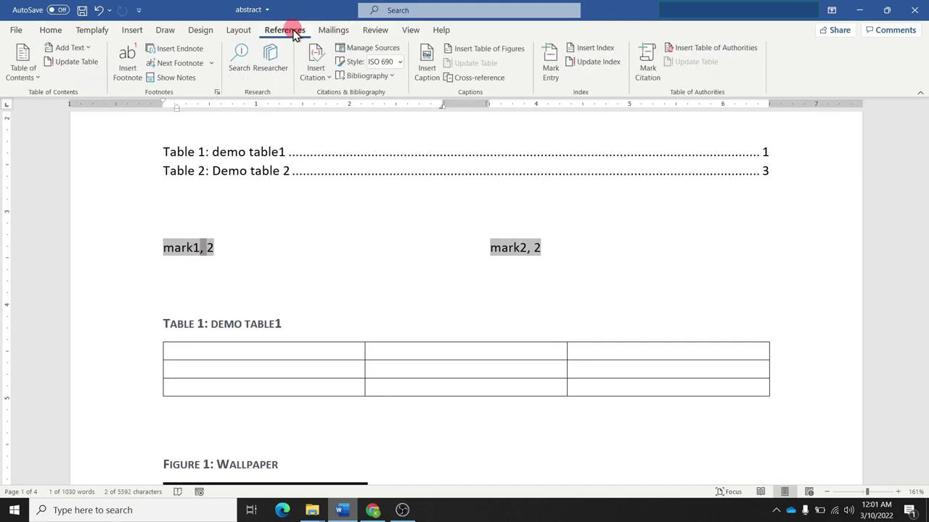
left_click(593, 66)
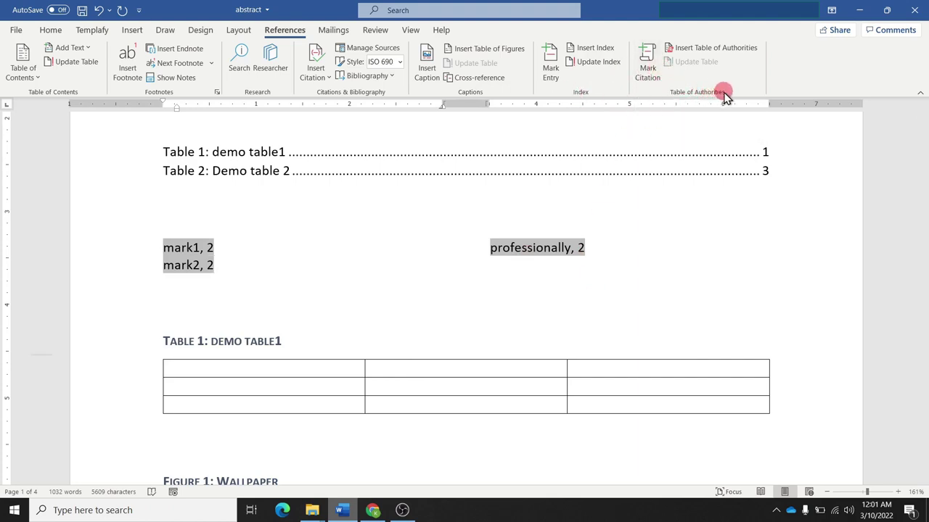
Step: Mark the (Raman, 2019) citation under Figure 2 as a Cases authority
left_click(648, 68)
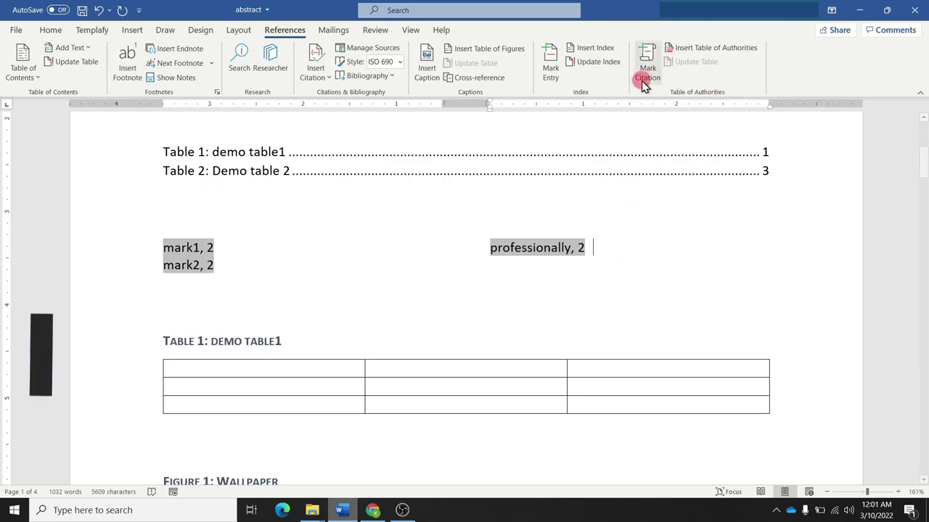
scroll(602, 288, "down", 5)
scroll(602, 288, "down", 5)
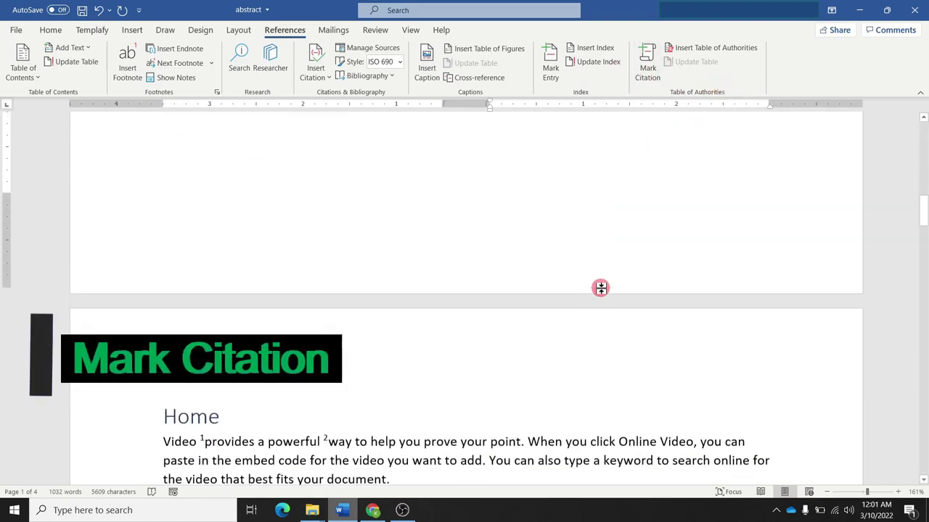
scroll(602, 288, "down", 5)
scroll(602, 288, "down", 5)
scroll(601, 288, "down", 10)
scroll(601, 288, "down", 10)
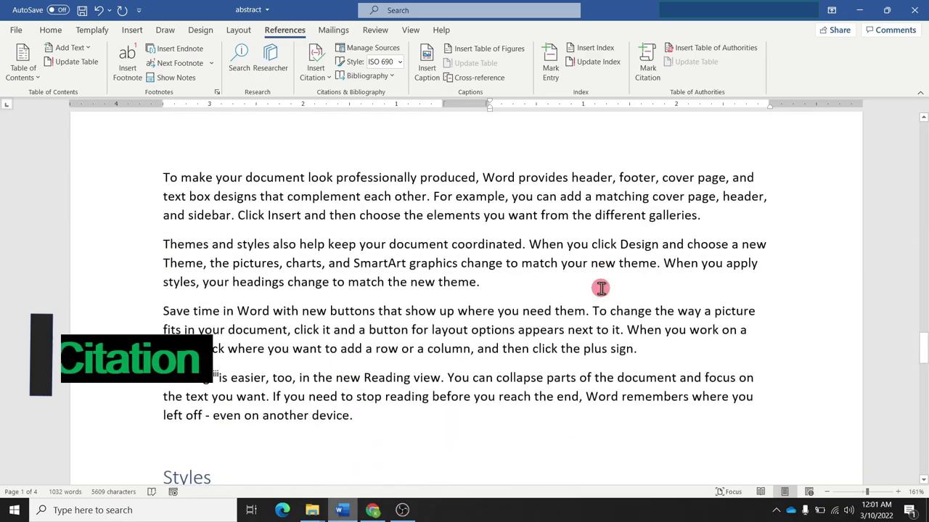
scroll(601, 288, "down", 5)
scroll(601, 288, "down", 5)
scroll(602, 288, "down", 10)
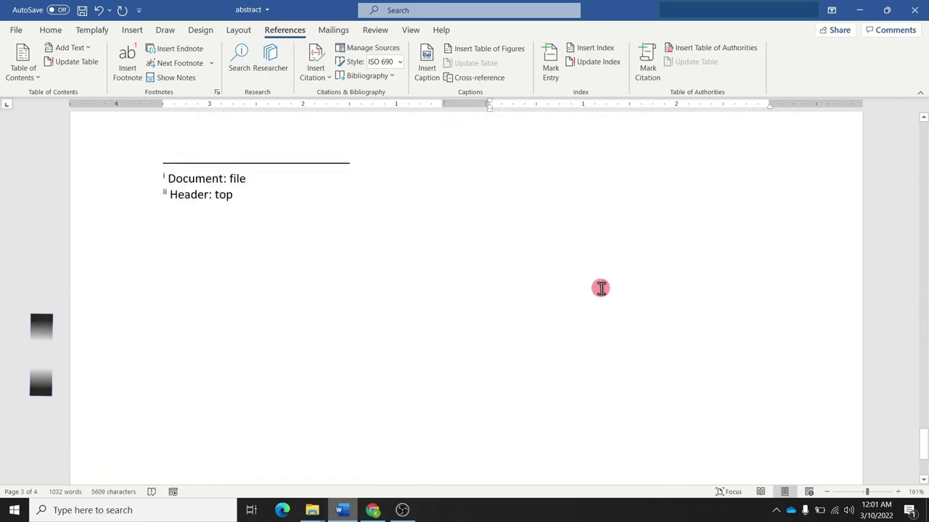
scroll(602, 288, "down", 5)
scroll(602, 288, "up", 5)
scroll(602, 288, "up", 10)
scroll(602, 288, "down", 10)
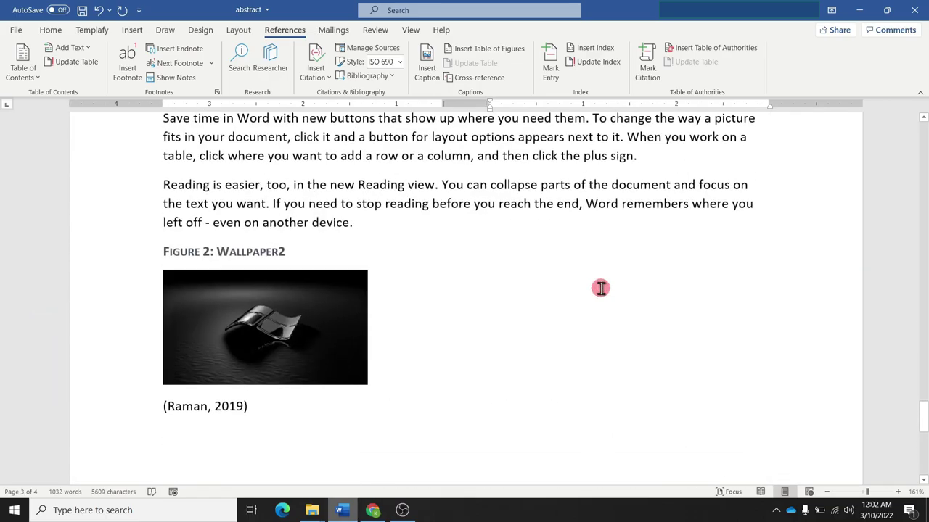
scroll(602, 288, "down", 5)
scroll(601, 288, "up", 5)
scroll(602, 288, "up", 3)
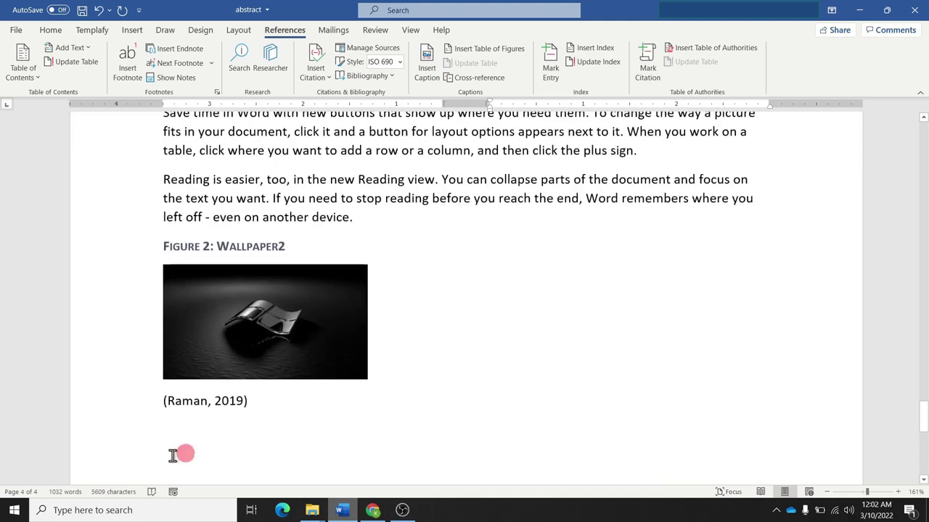
double_click(191, 414)
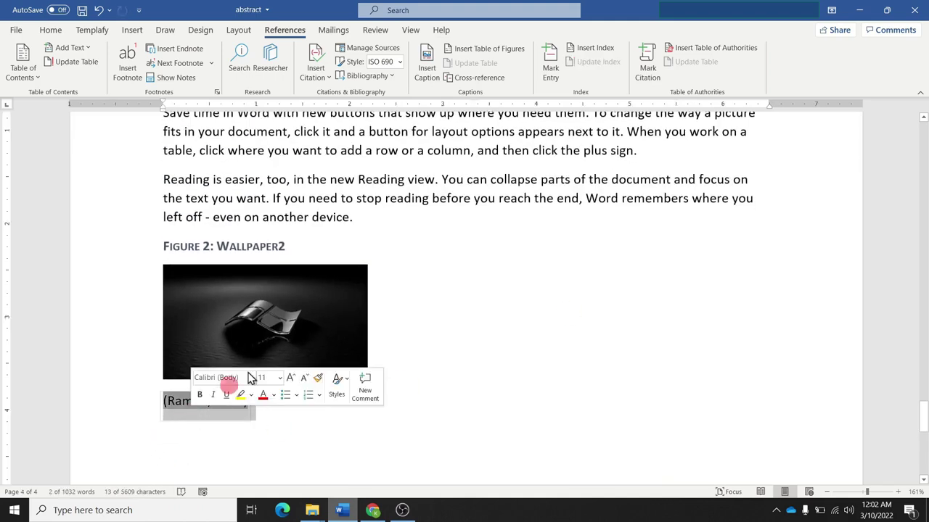
left_click(645, 65)
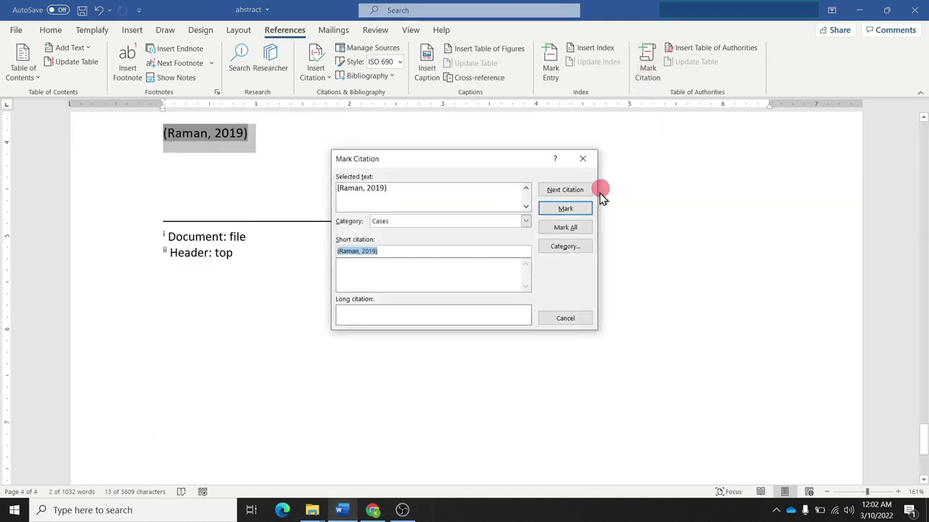
left_click(565, 208)
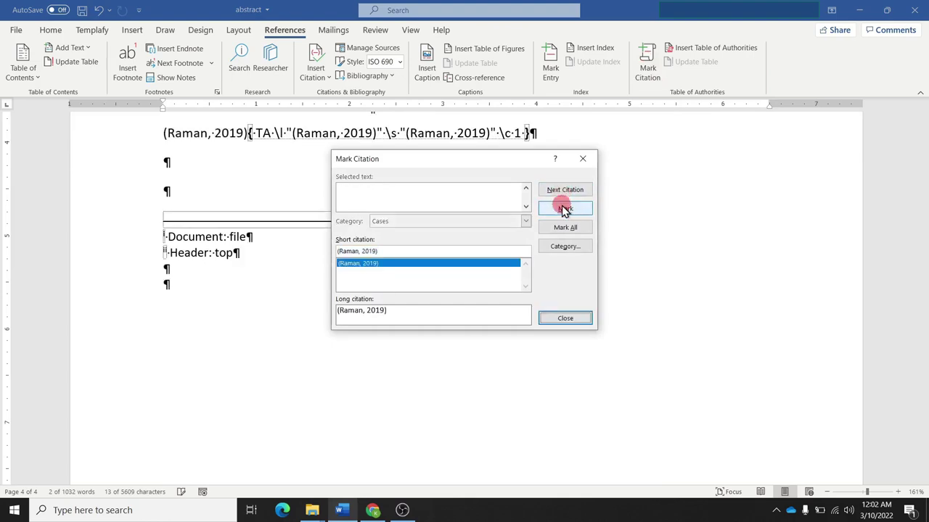
Step: Hide the formatting marks and close the Mark Citation window
left_click(233, 222)
scroll(233, 222, "down", 10)
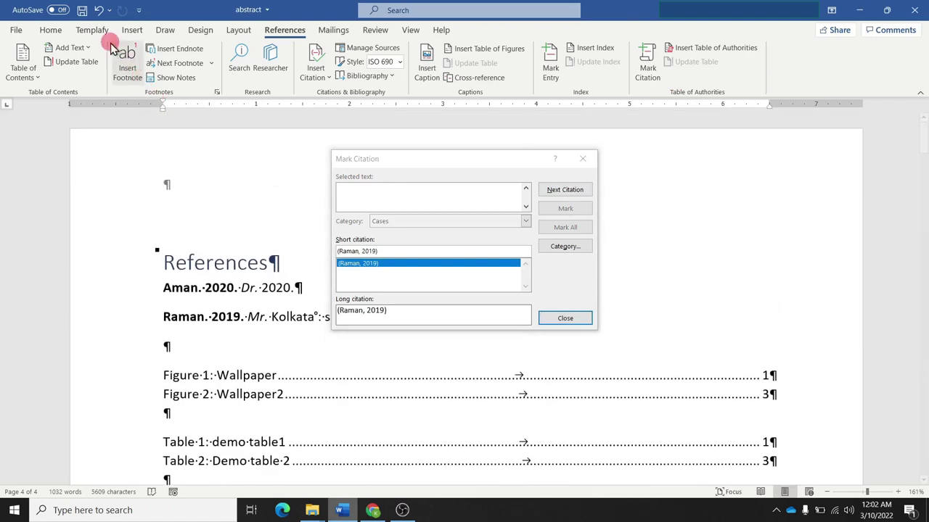
left_click(53, 31)
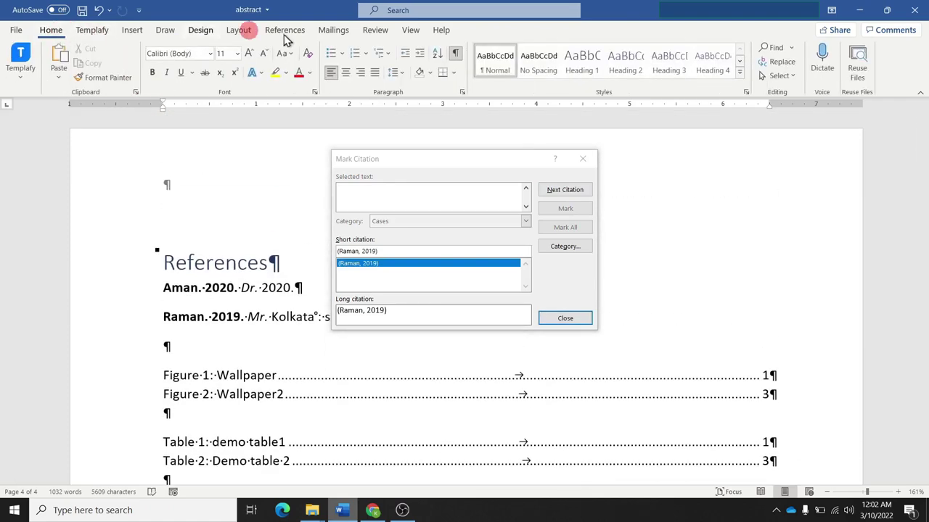
left_click(457, 54)
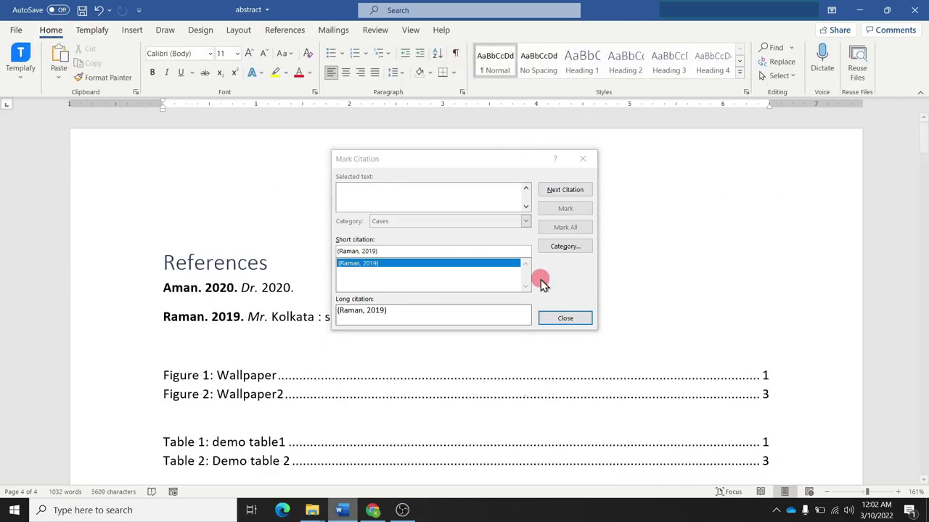
left_click(552, 317)
scroll(261, 345, "down", 3)
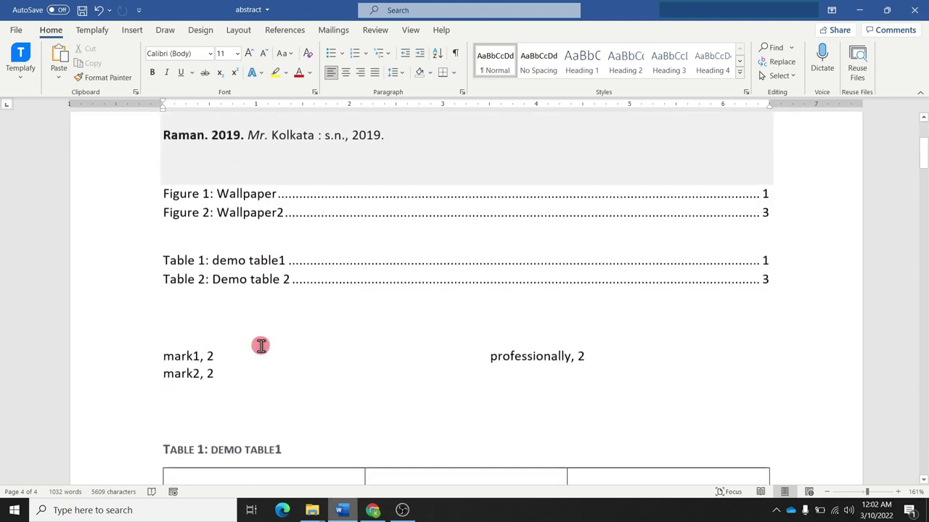
Step: Insert a table of authorities below the table list and update it to show (Raman, 2019) under Cases
left_click(198, 308)
key("Return")
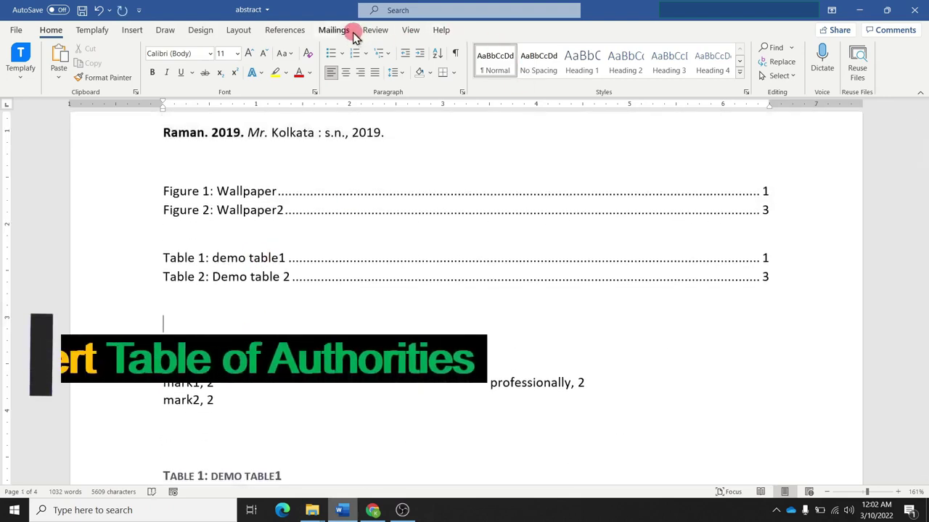
left_click(288, 33)
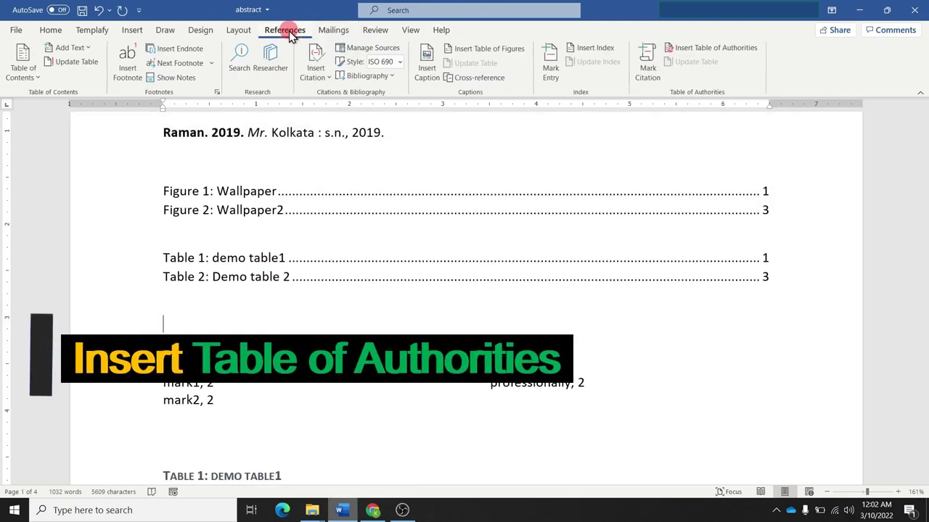
left_click(694, 49)
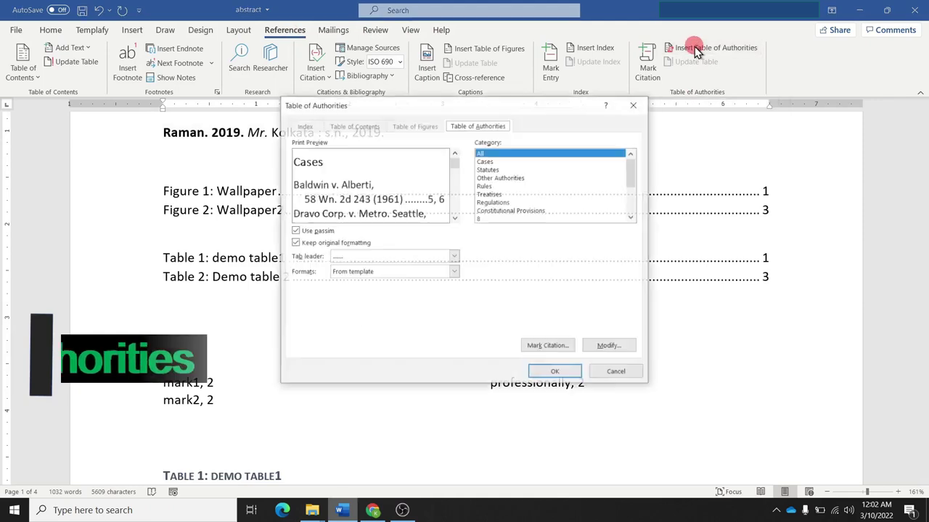
left_click(555, 373)
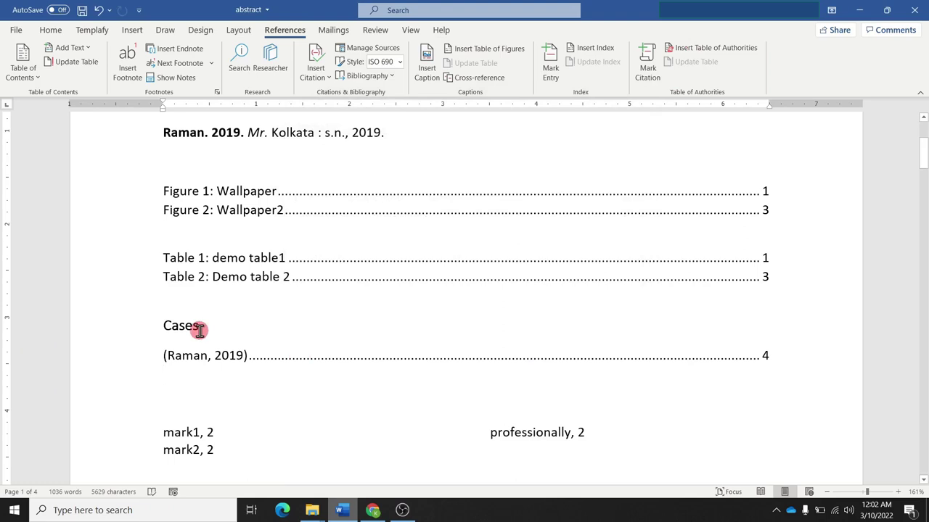
left_click(199, 330)
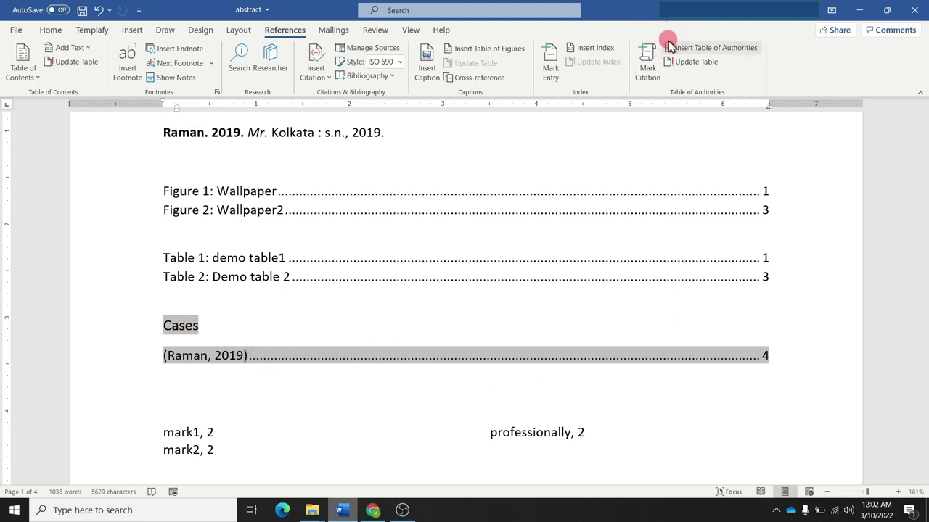
left_click(665, 63)
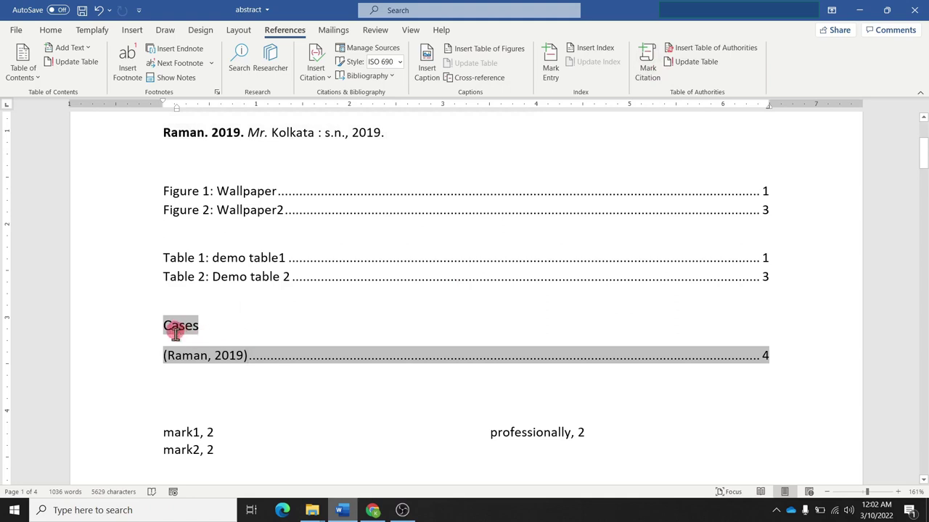